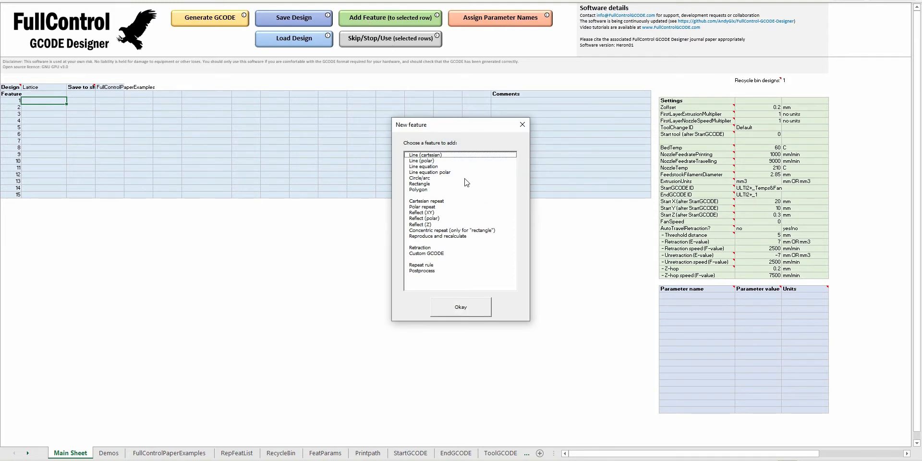
# Add a Cartesian line in feature row 1 with its start point at X1 50, Y1 50 and Z1 0.
pyautogui.doubleClick(456, 156)
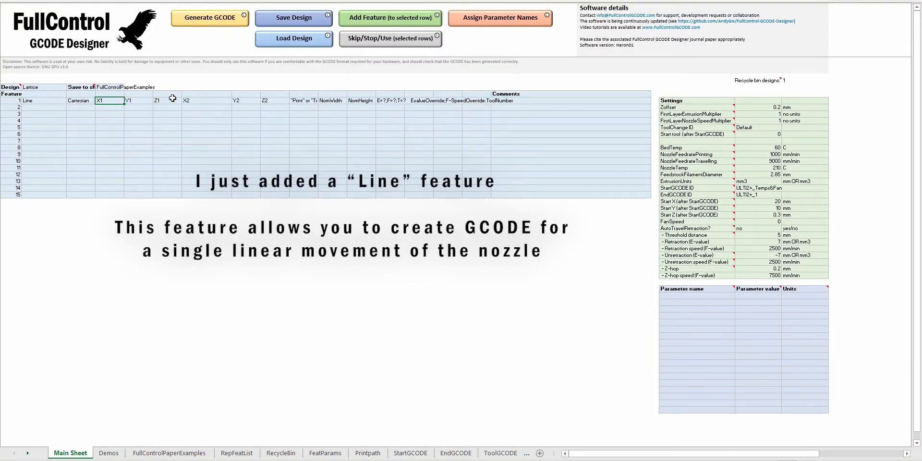
pyautogui.write('50')
pyautogui.press('Tab')
pyautogui.write('50')
pyautogui.press('Tab')
pyautogui.press('Tab')
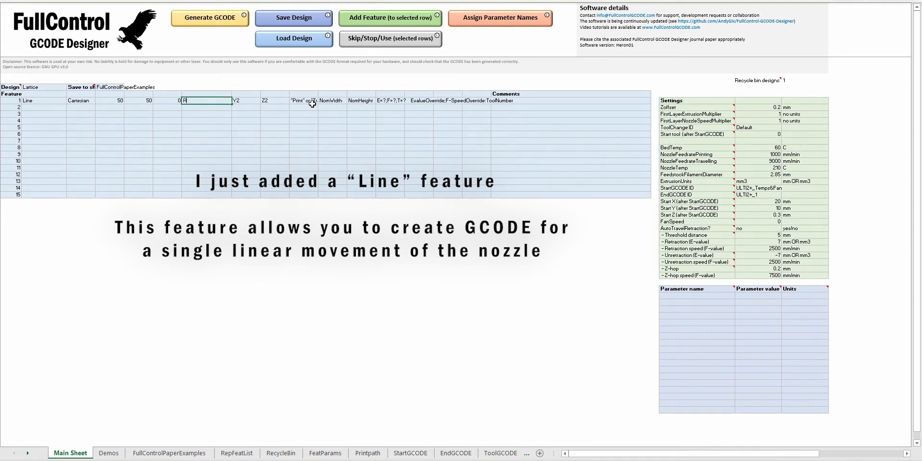
# Set the first line's end point to X2 R50, Y2 R0 and Z2 R0.
pyautogui.press('Tab')
pyautogui.write('R')
pyautogui.write('0')
pyautogui.press('Tab')
pyautogui.write('R0')
pyautogui.press('Tab')
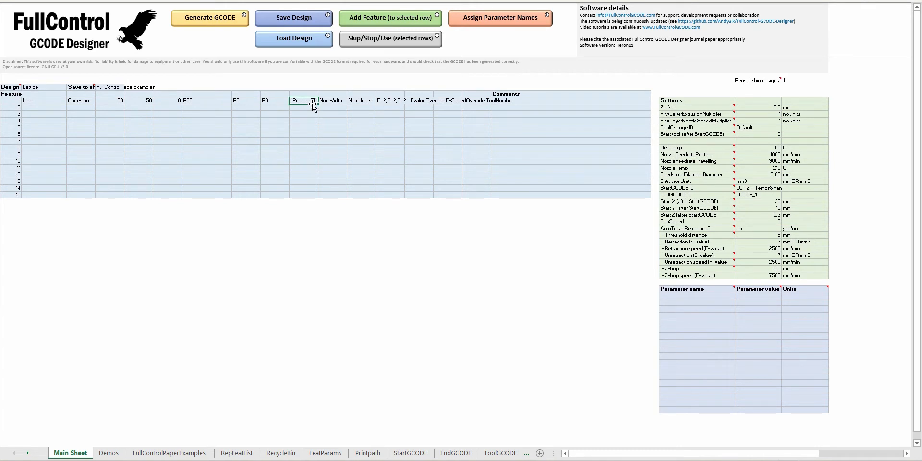
# Set the first line to Print with a nominal width of 0.4 and height of 0.2, leaving the overrides blank.
pyautogui.press('Tab')
pyautogui.write('0.4')
pyautogui.press('Tab')
pyautogui.write('0.2')
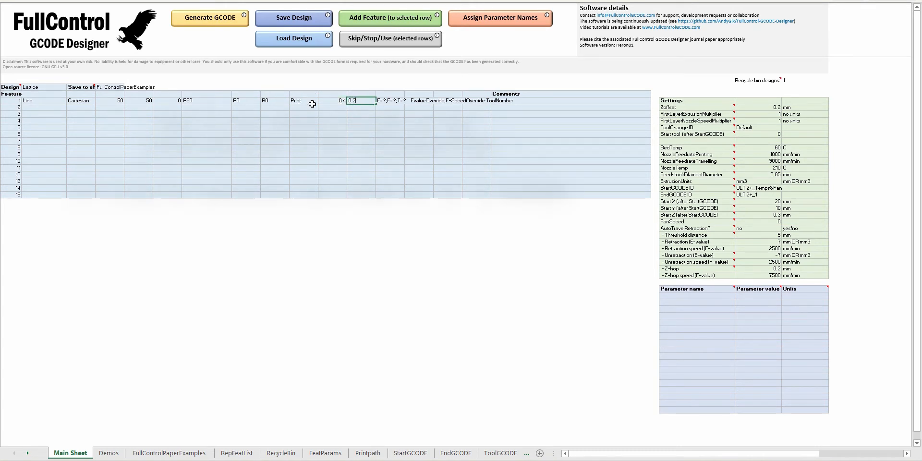
pyautogui.press('Tab')
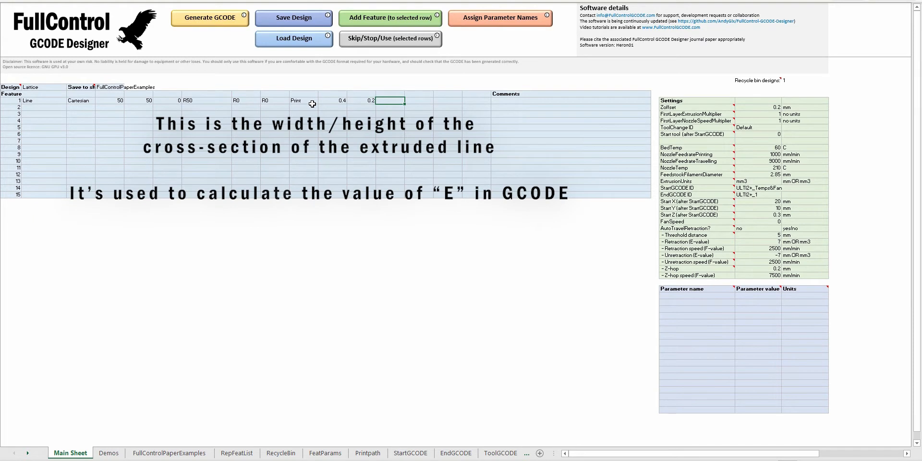
# Generate the GCODE, switch to the preview program and paste it into the empty G-code editor to preview the line.
pyautogui.click(213, 23)
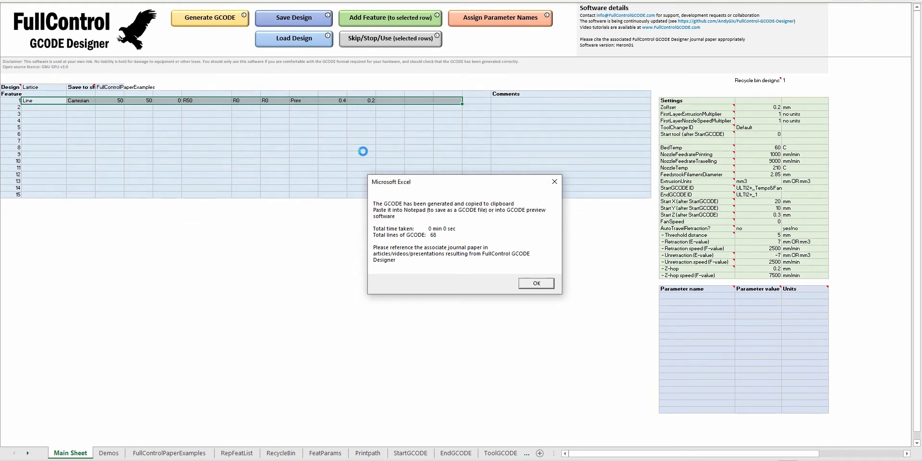
pyautogui.click(534, 283)
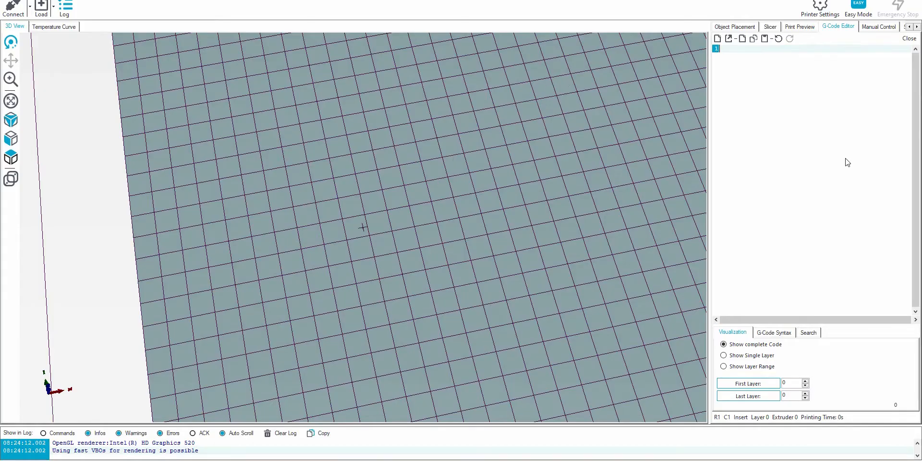
pyautogui.hotkey('ctrl', 'v')
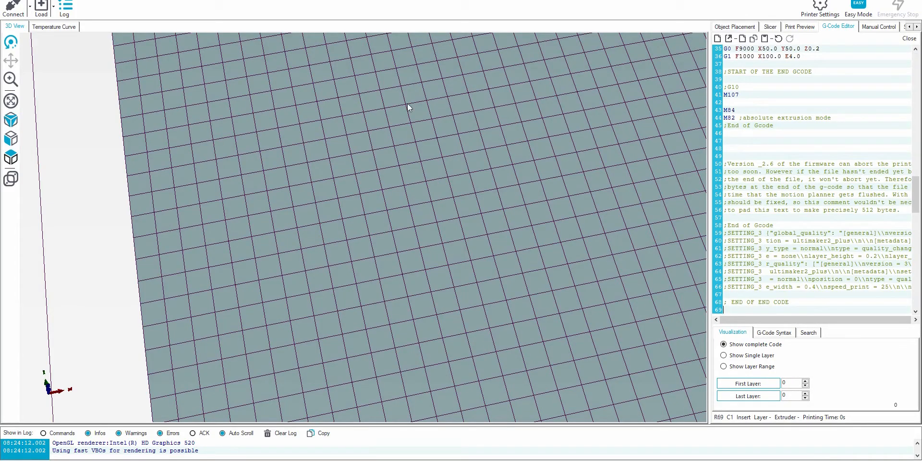
pyautogui.moveTo(342, 368); pyautogui.dragTo(424, 138)
pyautogui.scroll(8, 349, 226)
pyautogui.scroll(-2, 354, 226)
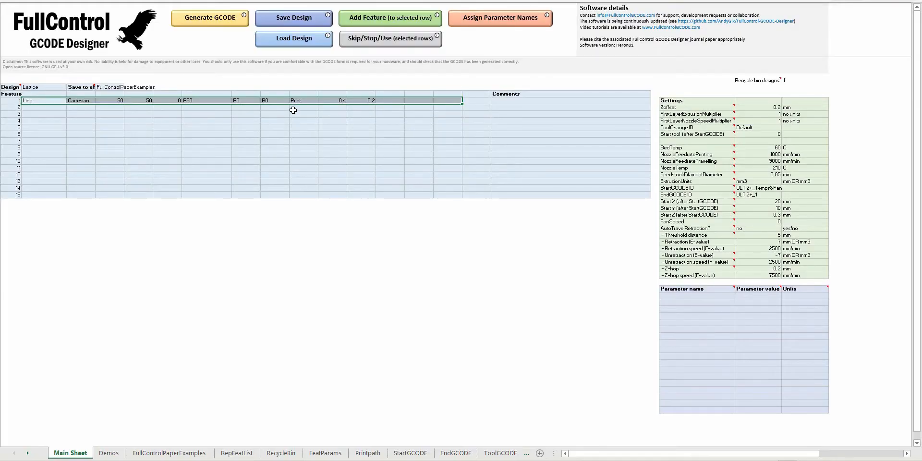
# Return to the FullControl GCODE Designer workbook and add a Cartesian line in feature row 2.
pyautogui.click(303, 107)
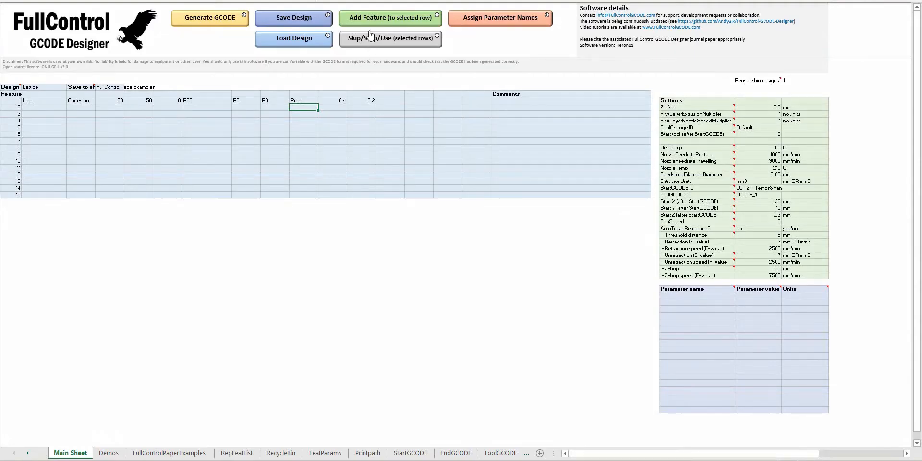
pyautogui.click(371, 22)
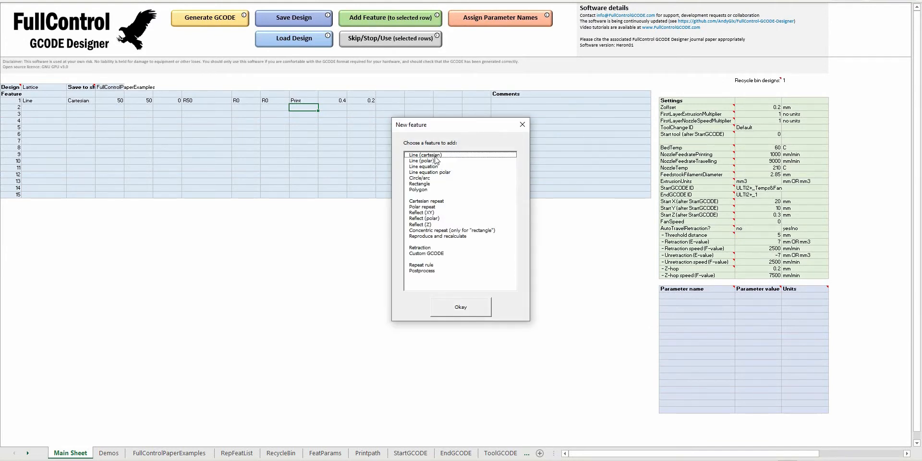
pyautogui.doubleClick(435, 156)
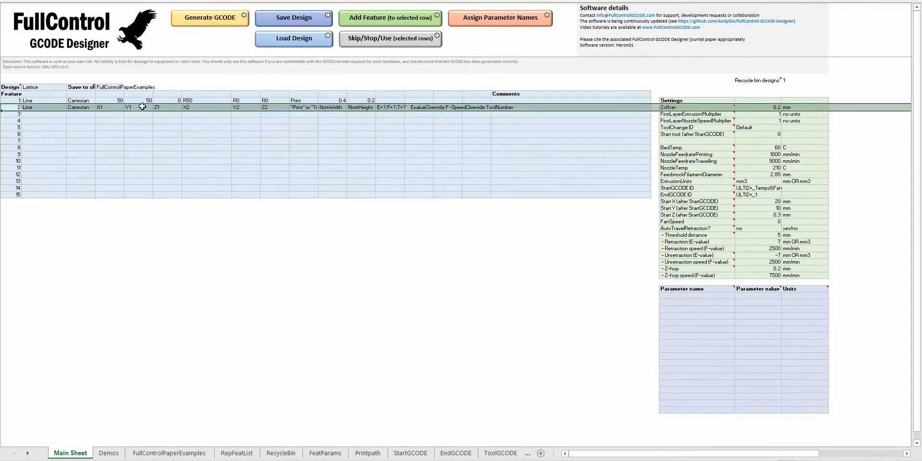
# Fill the X1, Y1, Z1 and X2 values of feature 2 with R0.
pyautogui.click(114, 106)
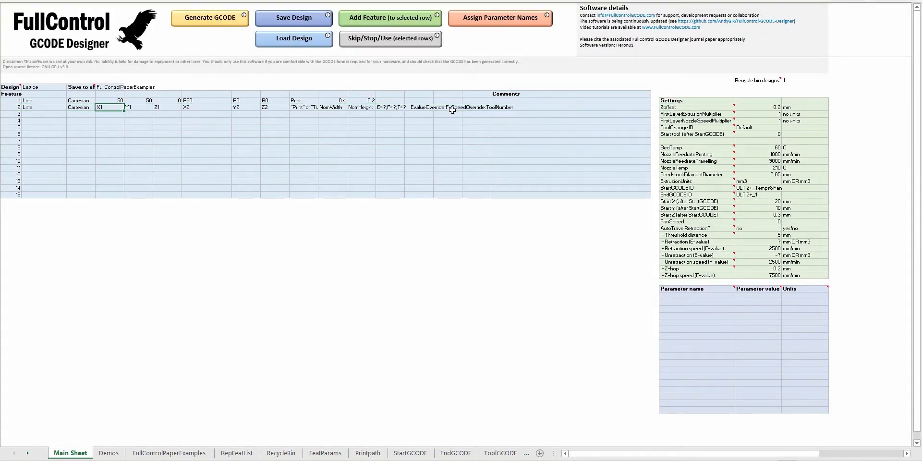
pyautogui.hotkey('ctrl', 'c')
pyautogui.press('Right')
pyautogui.hotkey('ctrl', 'v')
pyautogui.press('Right')
pyautogui.hotkey('ctrl', 'v')
pyautogui.press('Right')
pyautogui.hotkey('ctrl', 'v')
pyautogui.press('Right')
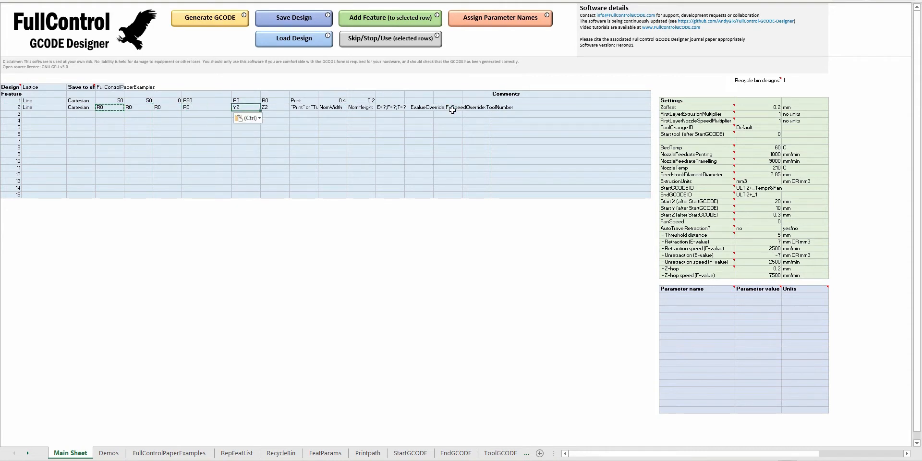
# Set feature 2's Y2 to R50 and its Z2 to R0.
pyautogui.write('R0')
pyautogui.write('0')
pyautogui.press('Right')
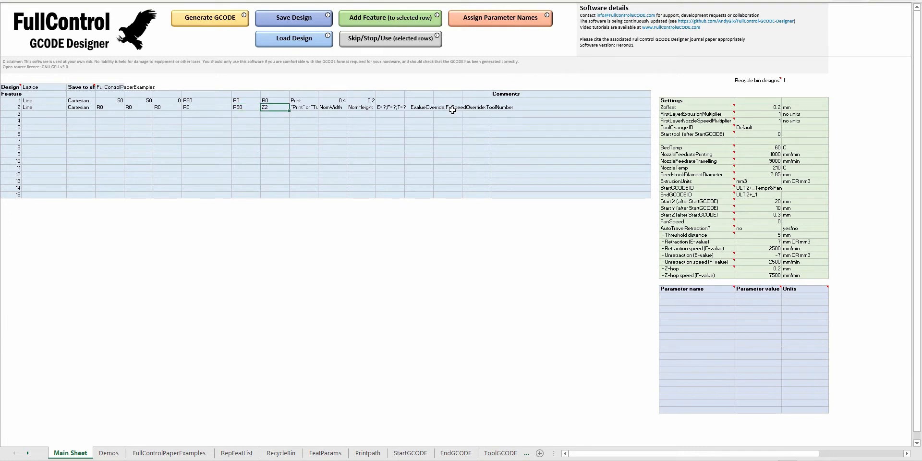
pyautogui.press('Right')
# Copy Print, width 0.4 and height 0.2 from feature 1 to feature 2 and clear feature 2's override placeholders.
pyautogui.press('Up')
pyautogui.hotkey('shift', 'Right')
pyautogui.hotkey('shift', 'Right')
pyautogui.hotkey('ctrl', 'c')
pyautogui.press('Down')
pyautogui.hotkey('ctrl', 'v')
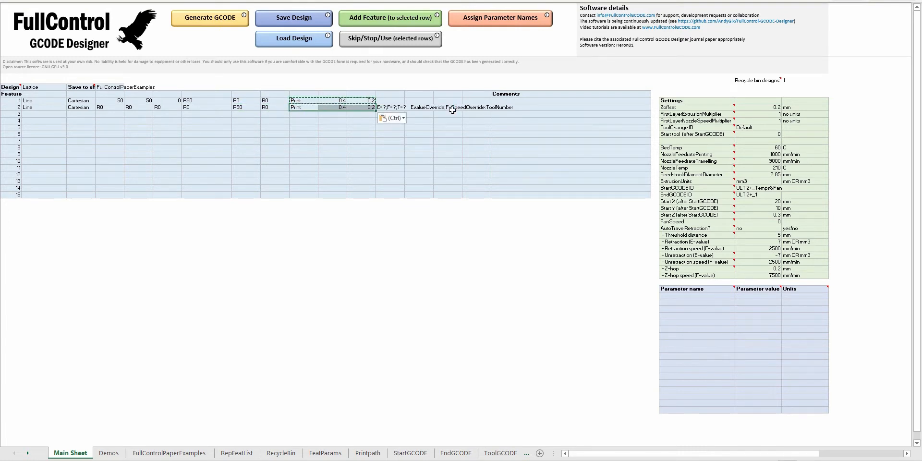
pyautogui.click(400, 108)
pyautogui.press('Escape')
# Copy the complete feature 2 line definition into feature rows 3 and 4.
pyautogui.moveTo(48, 108); pyautogui.dragTo(357, 106)
pyautogui.hotkey('ctrl', 'c')
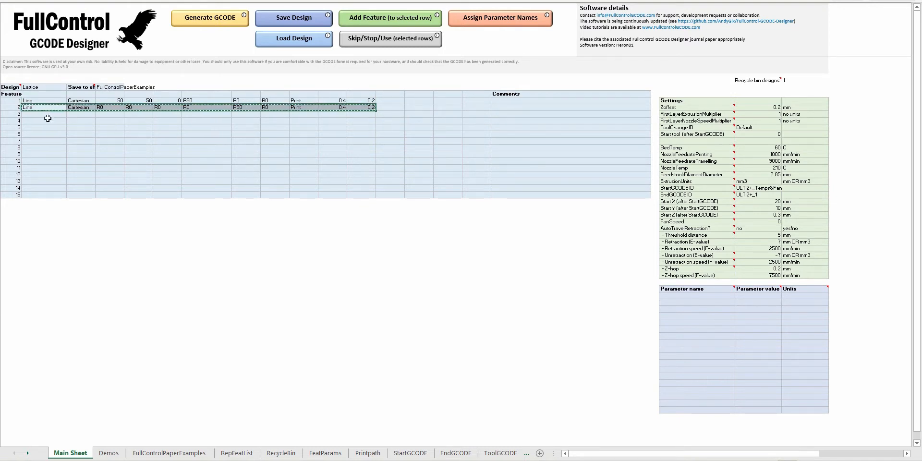
pyautogui.click(44, 116)
pyautogui.hotkey('ctrl', 'v')
pyautogui.click(44, 121)
pyautogui.hotkey('ctrl', 'v')
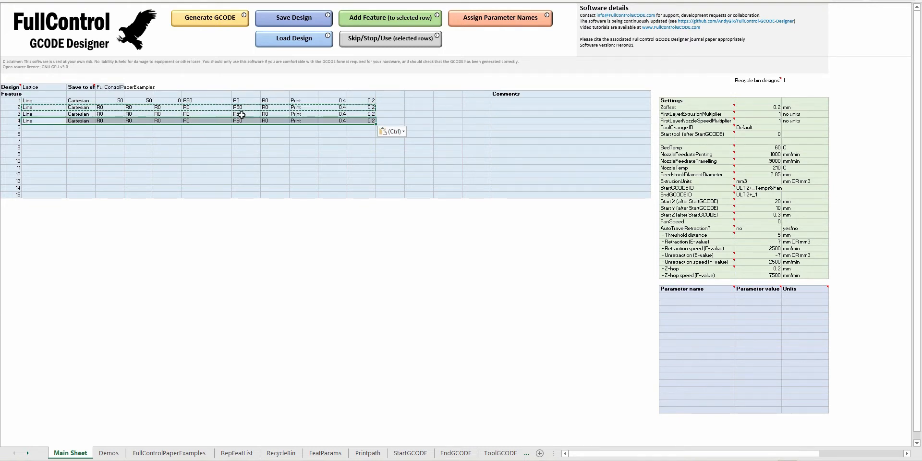
# Set feature 3's X2 to R-50 and Y2 to R0, and feature 4's Y2 to R-50.
pyautogui.click(217, 115)
pyautogui.write('R-5')
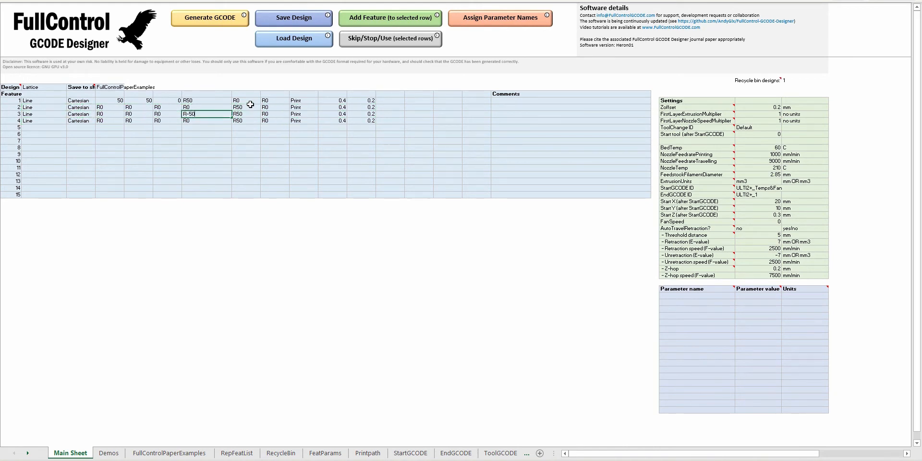
pyautogui.press('Tab')
pyautogui.write('R0')
pyautogui.press('Return')
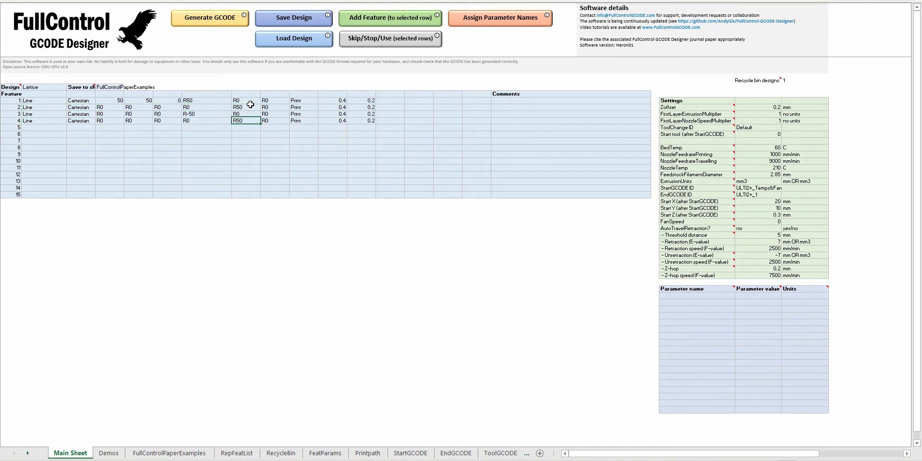
pyautogui.write('R-50')
pyautogui.hotkey('shift', 'Tab')
# Generate the GCODE for the four lines and replace the code in the preview program to inspect the square.
pyautogui.click(200, 30)
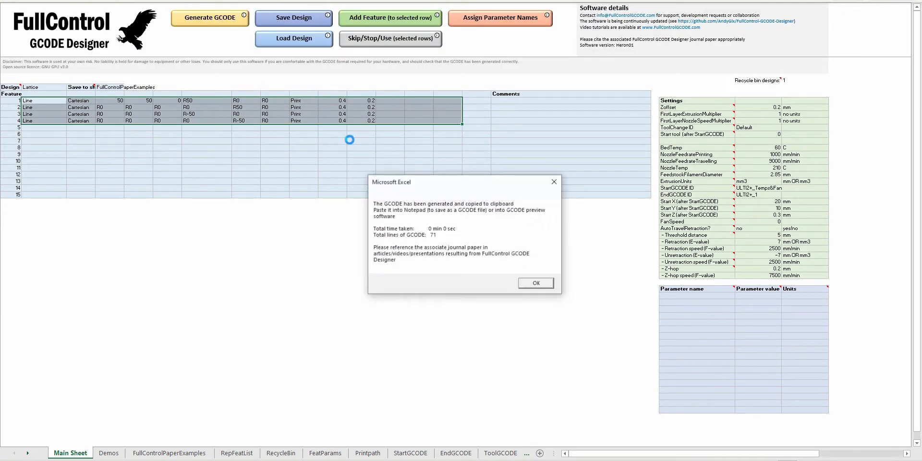
pyautogui.click(544, 286)
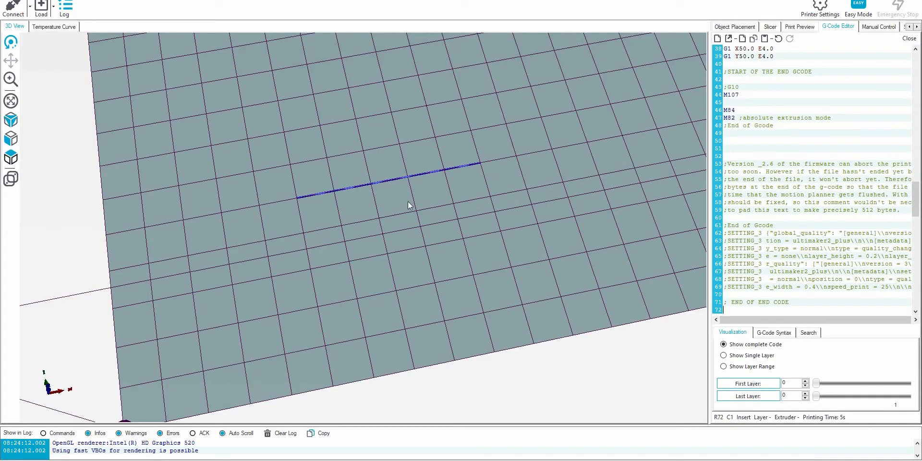
pyautogui.moveTo(502, 107); pyautogui.dragTo(494, 227)
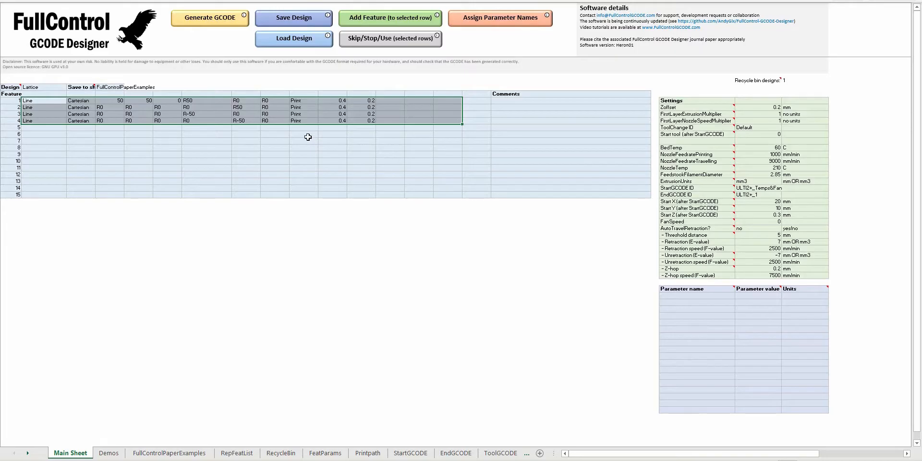
# Back in the design workbook, add a Cartesian repeat in feature row 5 that repeats features 1-4.
pyautogui.click(303, 127)
pyautogui.click(384, 17)
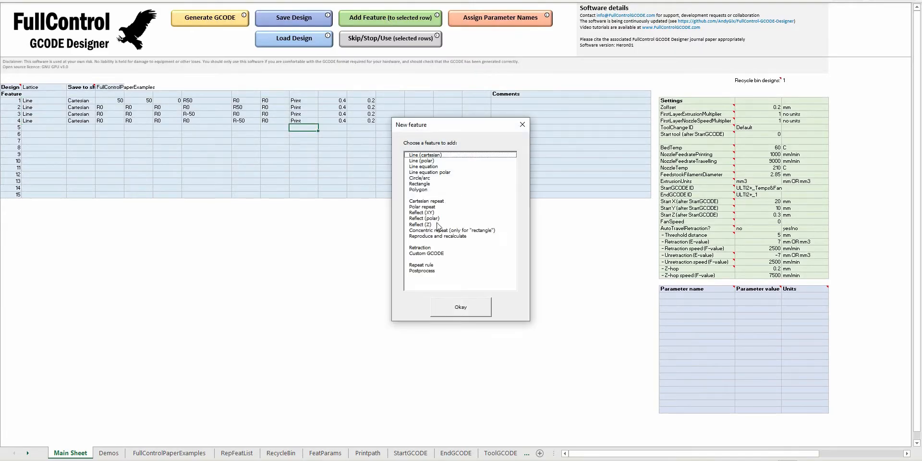
pyautogui.click(436, 201)
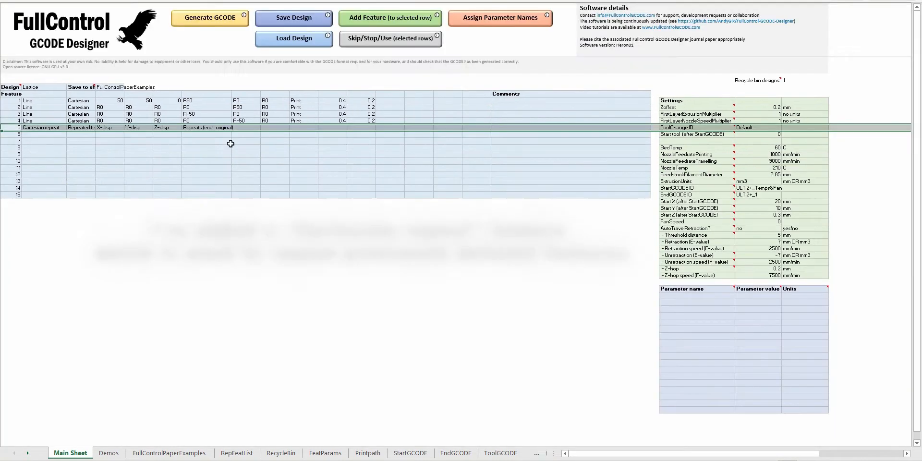
pyautogui.click(79, 128)
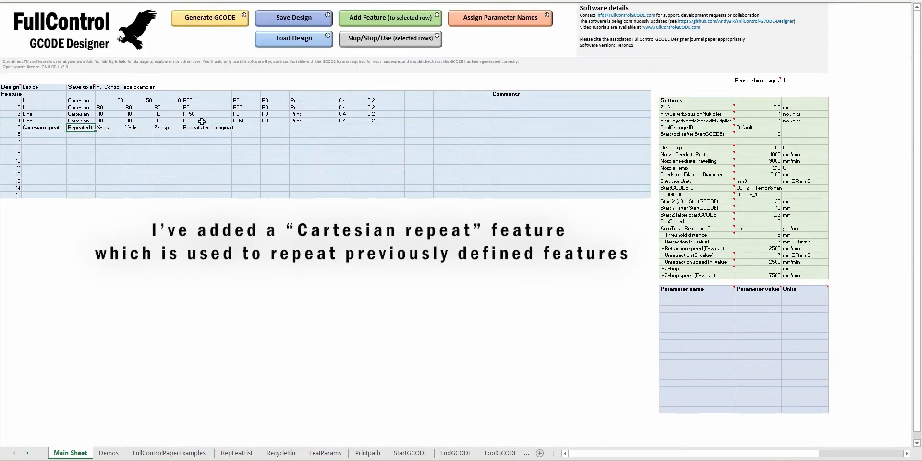
pyautogui.write("'1-4")
pyautogui.press('Return')
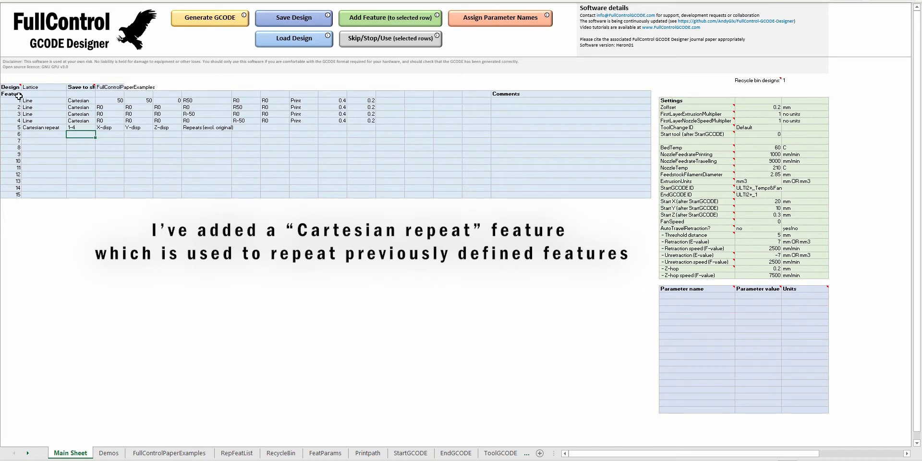
# Set the Cartesian repeat's displacements to X 0, Y 0 and Z 0.2, with 250 repeats.
pyautogui.click(106, 126)
pyautogui.write('0')
pyautogui.press('Tab')
pyautogui.write('0')
pyautogui.press('Tab')
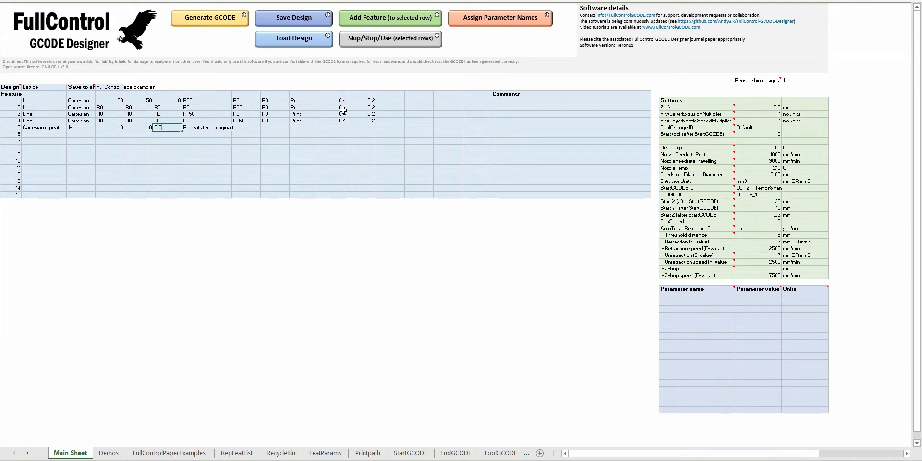
pyautogui.press('Tab')
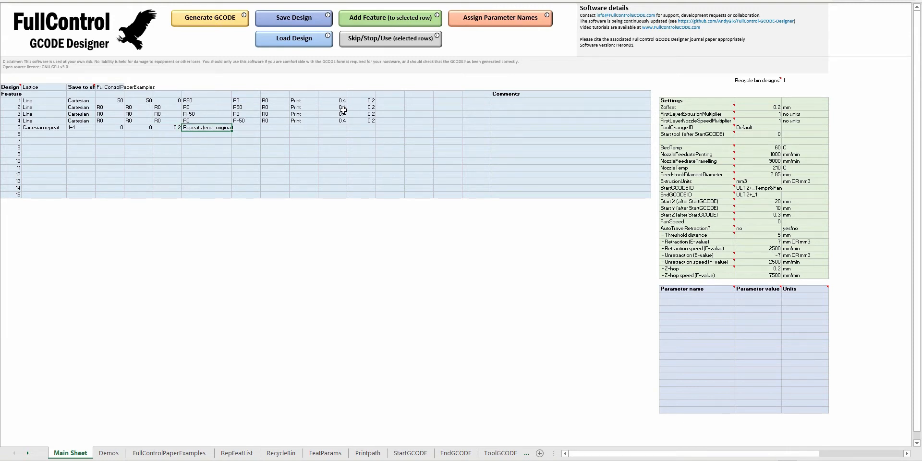
pyautogui.write('250')
pyautogui.press('Return')
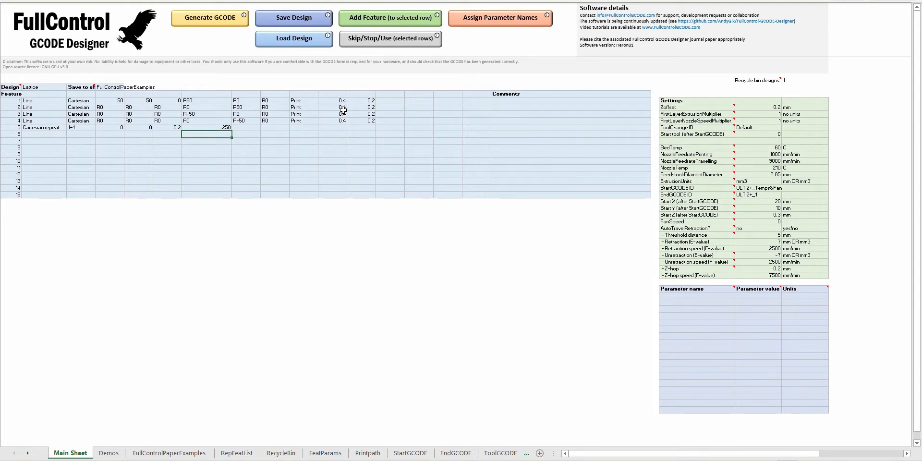
# Regenerate the GCODE, replace all code in the preview program's editor with it and inspect the repeated square in 3D.
pyautogui.click(214, 18)
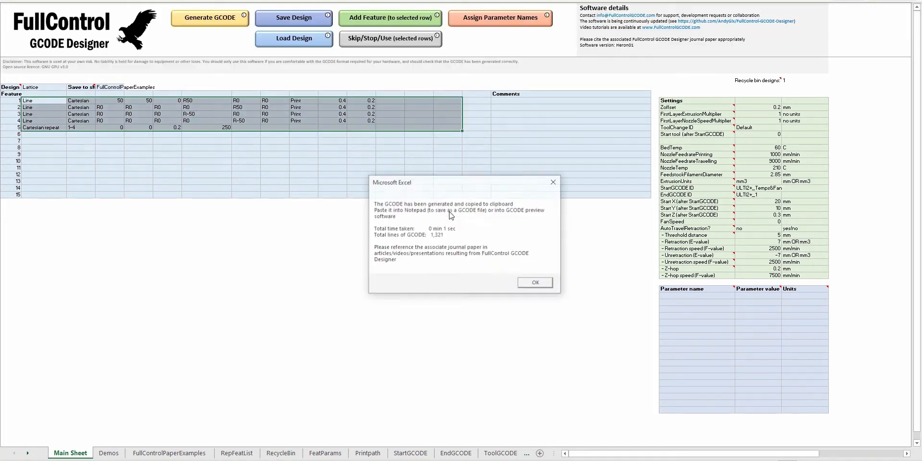
pyautogui.click(550, 286)
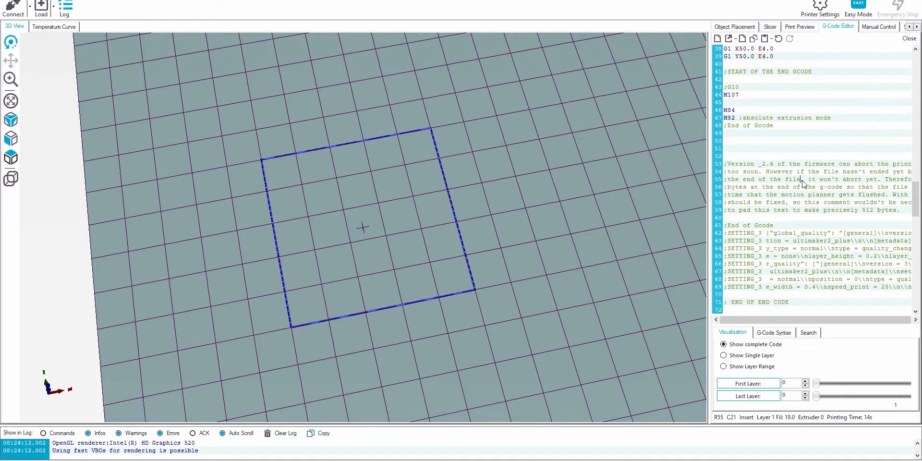
pyautogui.hotkey('ctrl', 'a')
pyautogui.hotkey('ctrl', 'v')
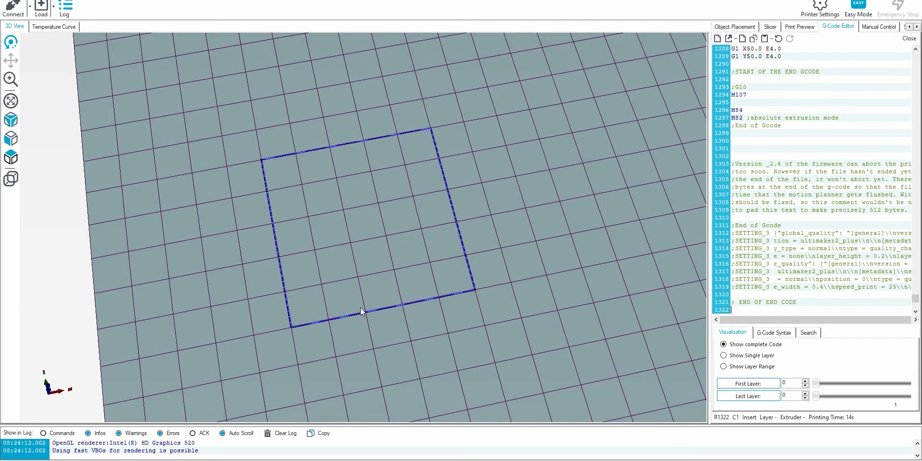
pyautogui.moveTo(351, 311); pyautogui.dragTo(394, 205)
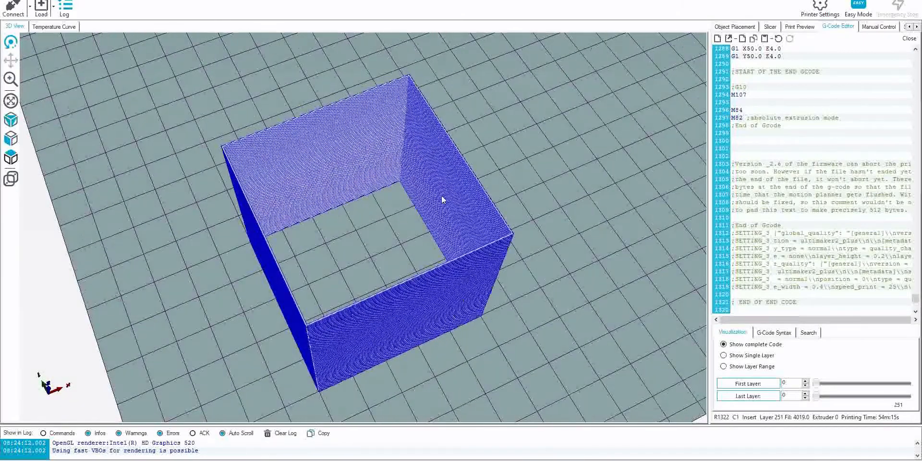
pyautogui.moveTo(424, 273); pyautogui.dragTo(399, 247)
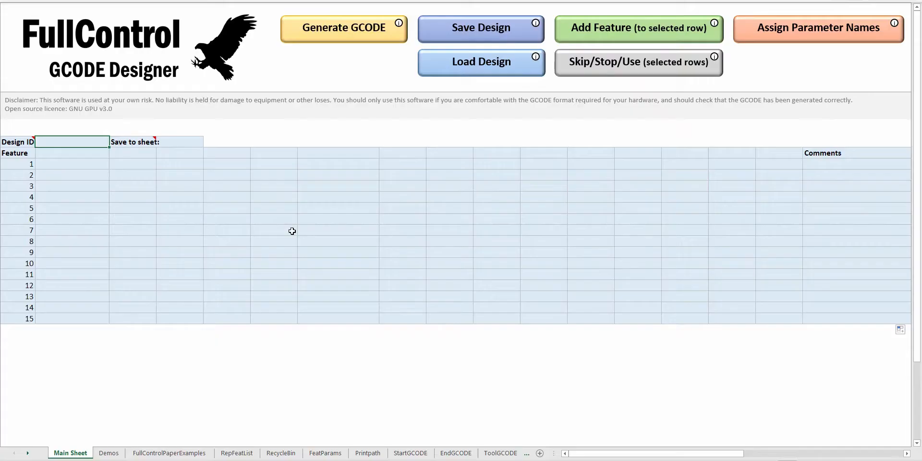
# Load the String Calibration design from the Demos sheet.
pyautogui.click(488, 70)
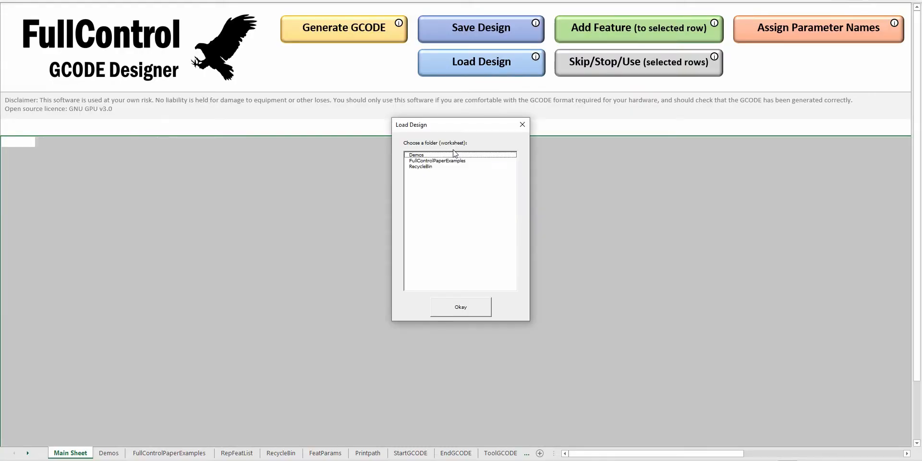
pyautogui.doubleClick(430, 156)
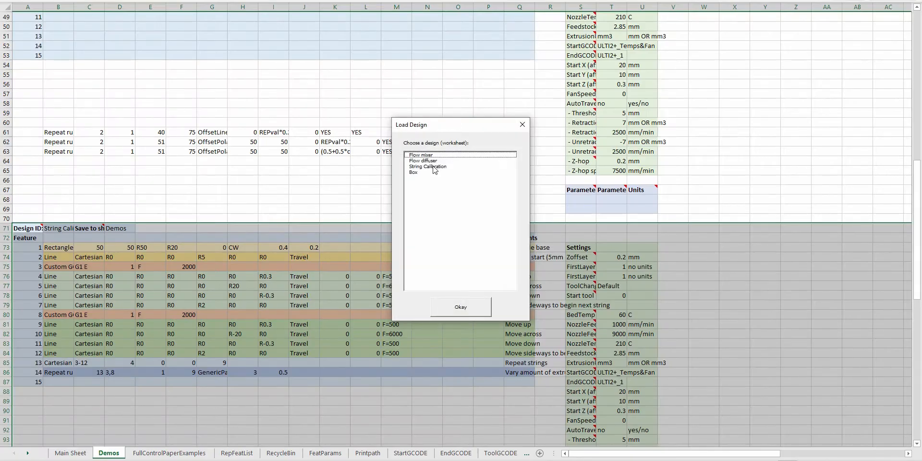
pyautogui.doubleClick(429, 166)
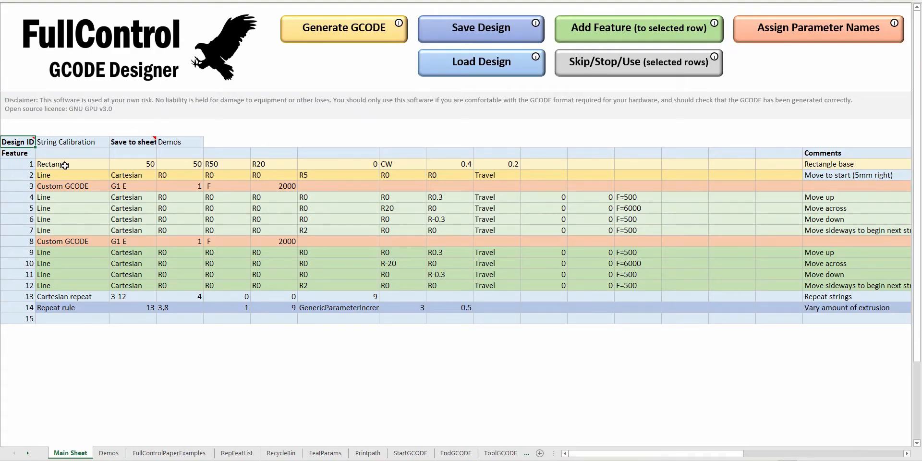
# Review features 1-7 and set features 8-14, from the second Custom GCODE through the Repeat rule, to be skipped.
pyautogui.moveTo(62, 164); pyautogui.dragTo(528, 164)
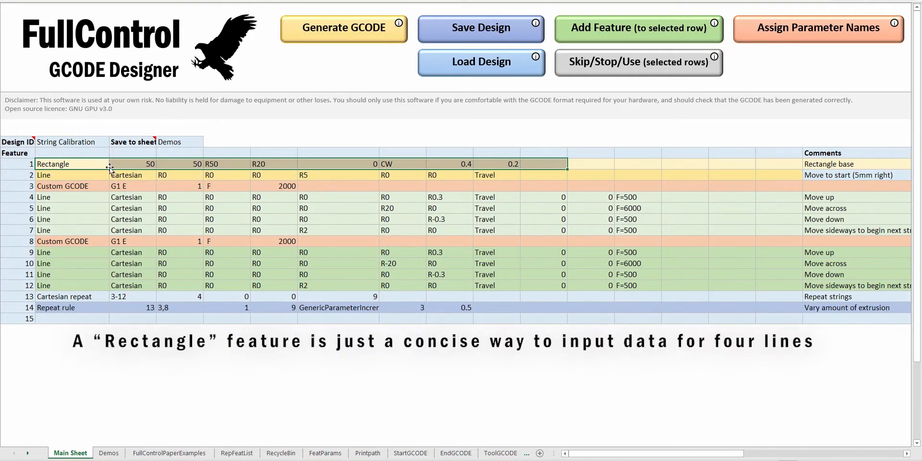
pyautogui.click(305, 173)
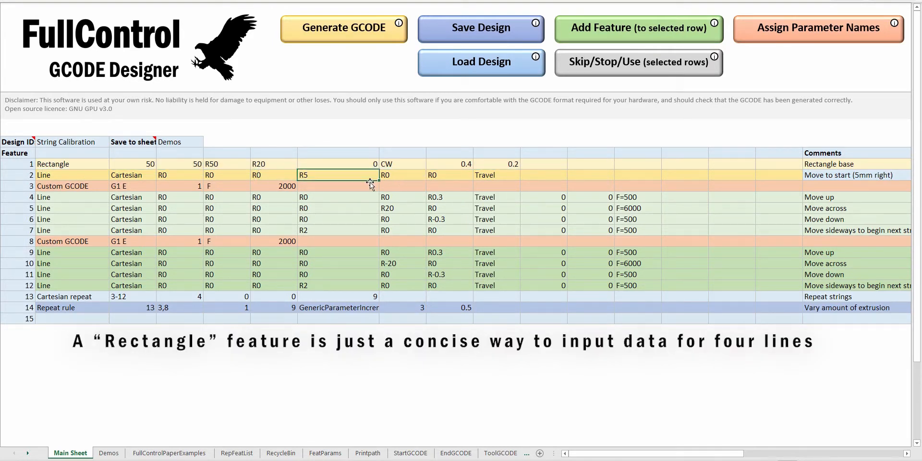
pyautogui.moveTo(96, 187); pyautogui.dragTo(90, 232)
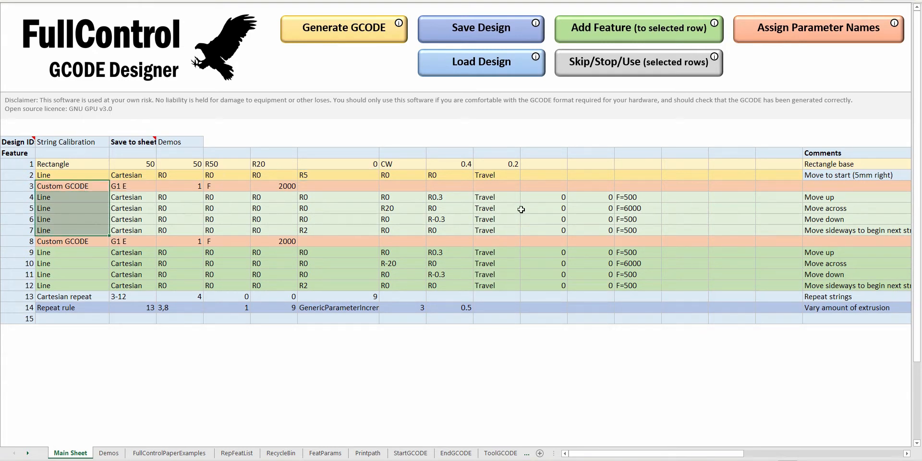
pyautogui.moveTo(63, 241); pyautogui.dragTo(67, 312)
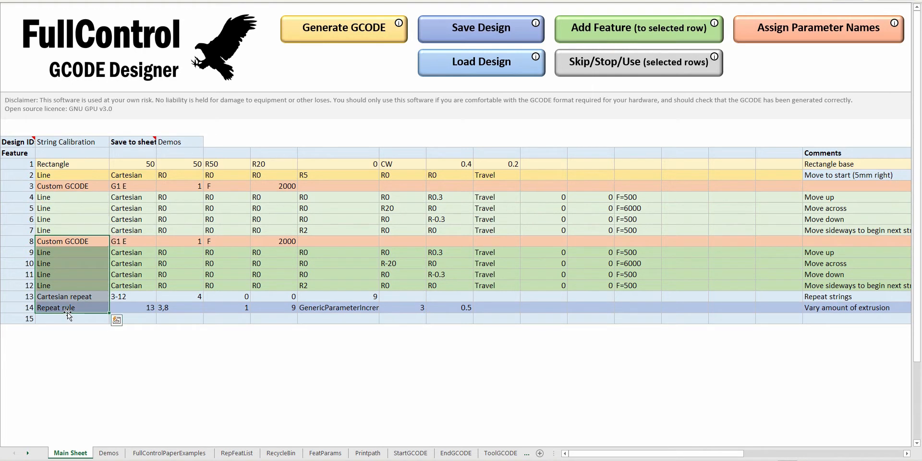
pyautogui.click(594, 62)
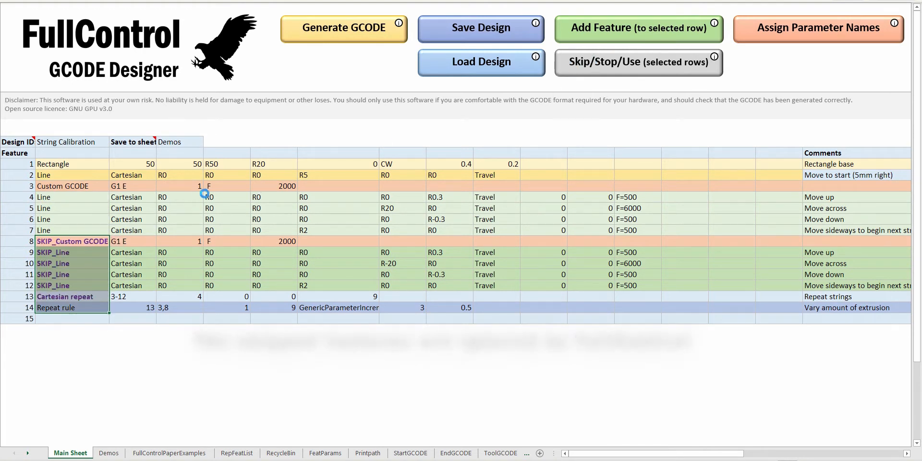
pyautogui.click(185, 198)
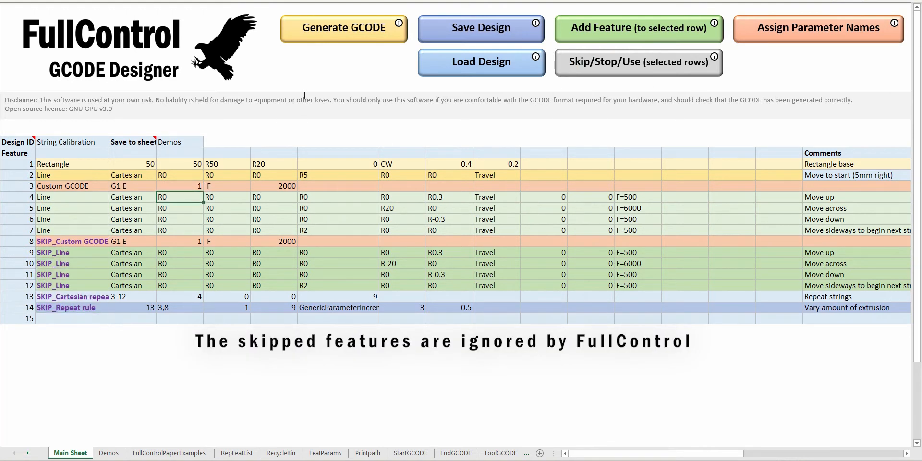
# Generate the GCODE for the active features and inspect the rectangle base and single string path up close in the preview program.
pyautogui.click(344, 38)
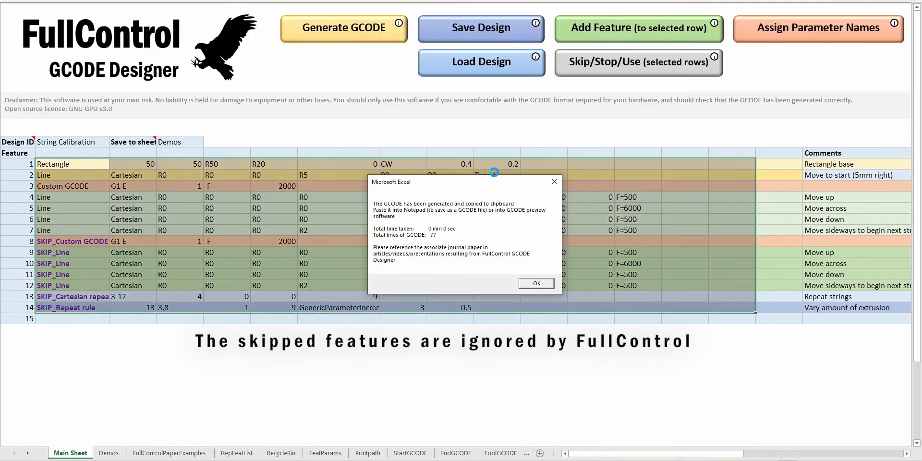
pyautogui.press('Return')
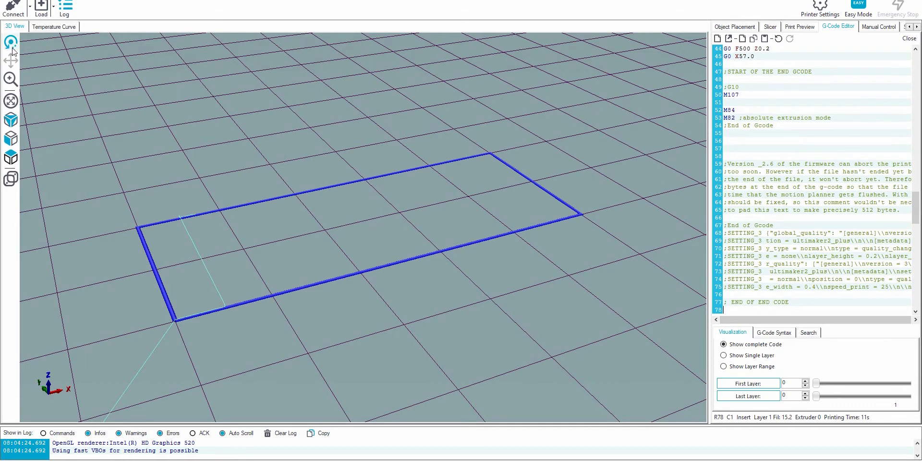
pyautogui.click(11, 79)
pyautogui.moveTo(215, 234); pyautogui.dragTo(459, 97)
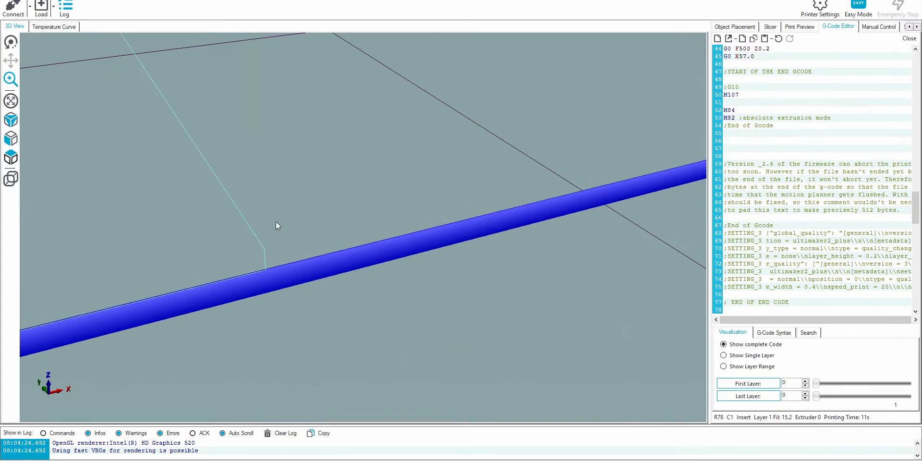
pyautogui.moveTo(199, 104); pyautogui.dragTo(304, 172)
pyautogui.moveTo(413, 265); pyautogui.dragTo(175, 111)
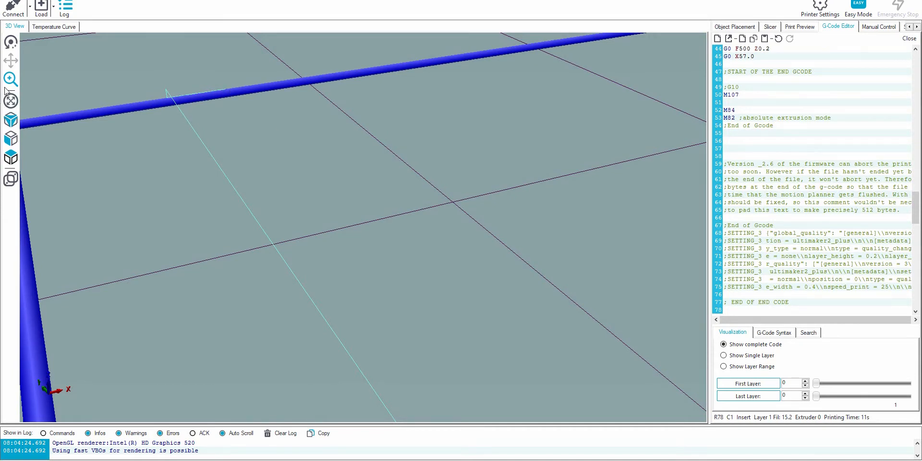
pyautogui.click(11, 101)
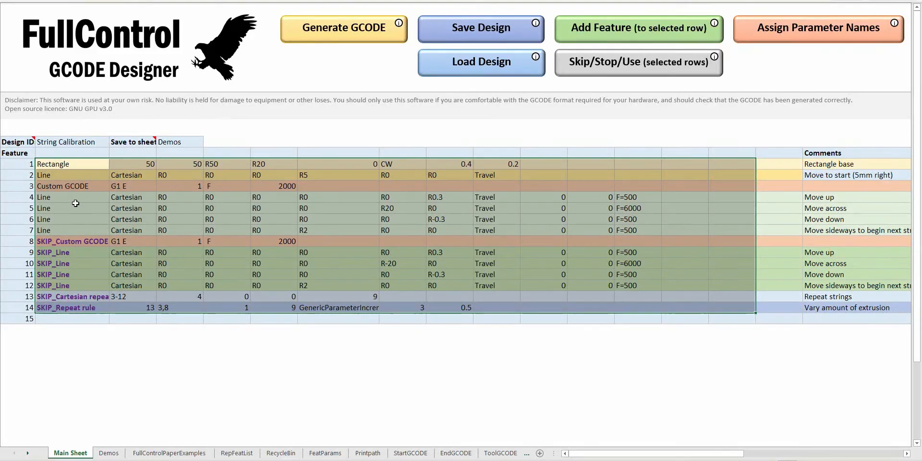
# Back in the design workbook, examine the relative nozzle moves in line features 4-7 and the Custom GCODE parameters in feature 3.
pyautogui.click(74, 197)
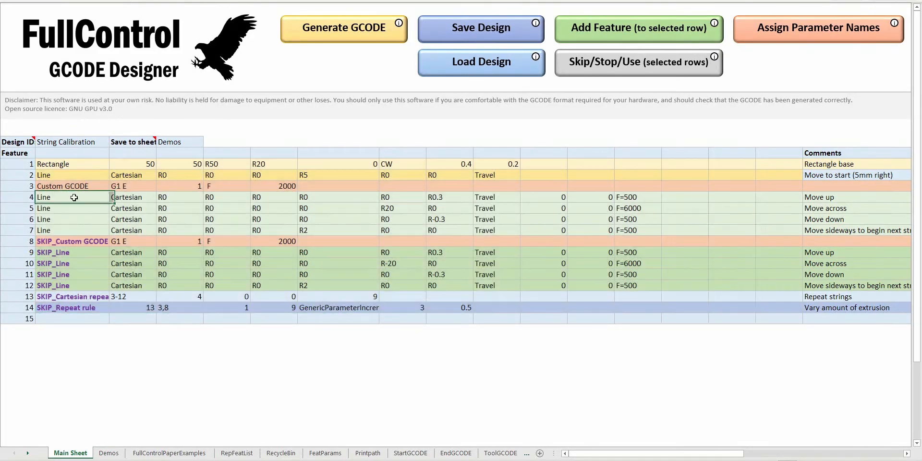
pyautogui.click(435, 199)
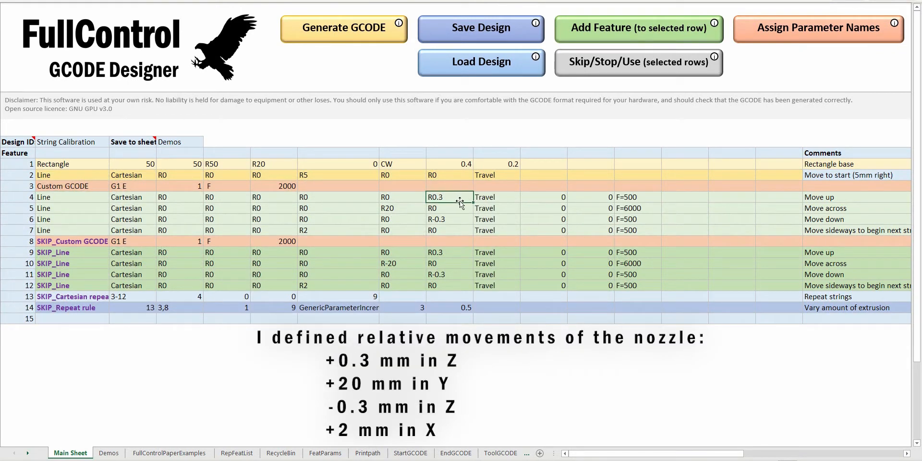
pyautogui.click(390, 210)
pyautogui.click(454, 221)
pyautogui.click(320, 230)
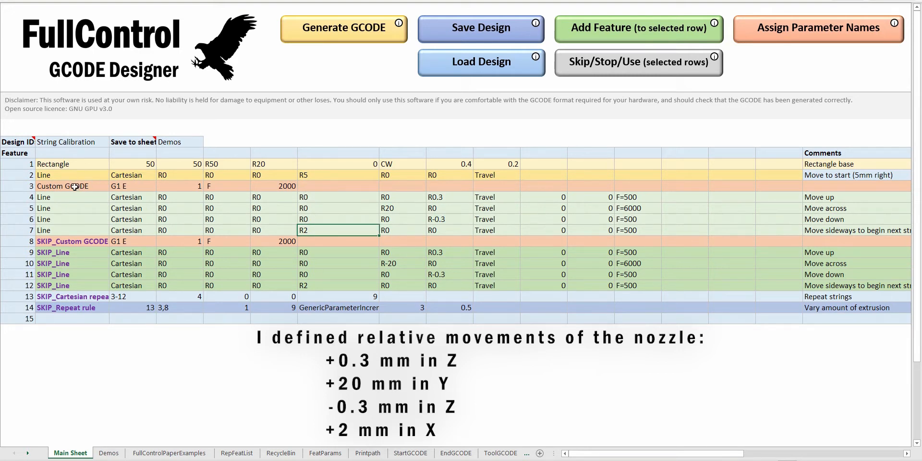
pyautogui.moveTo(76, 186); pyautogui.dragTo(287, 186)
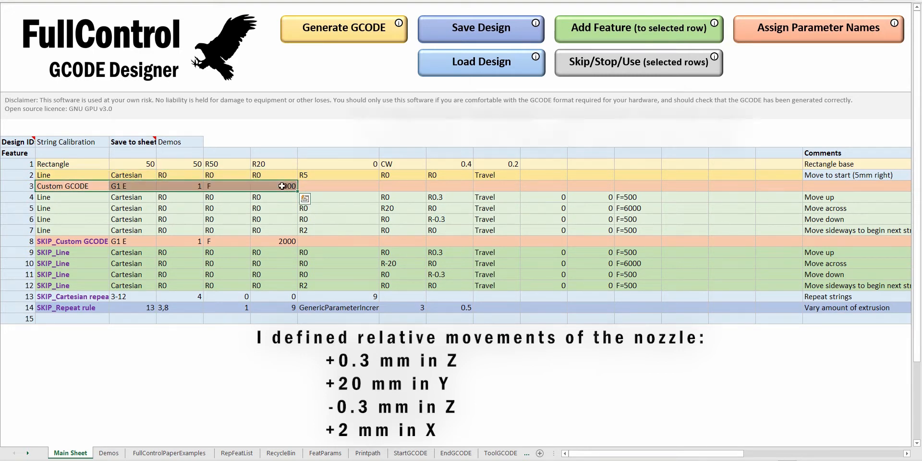
pyautogui.click(284, 186)
pyautogui.click(79, 186)
pyautogui.click(132, 186)
pyautogui.moveTo(175, 193); pyautogui.dragTo(283, 186)
pyautogui.click(288, 187)
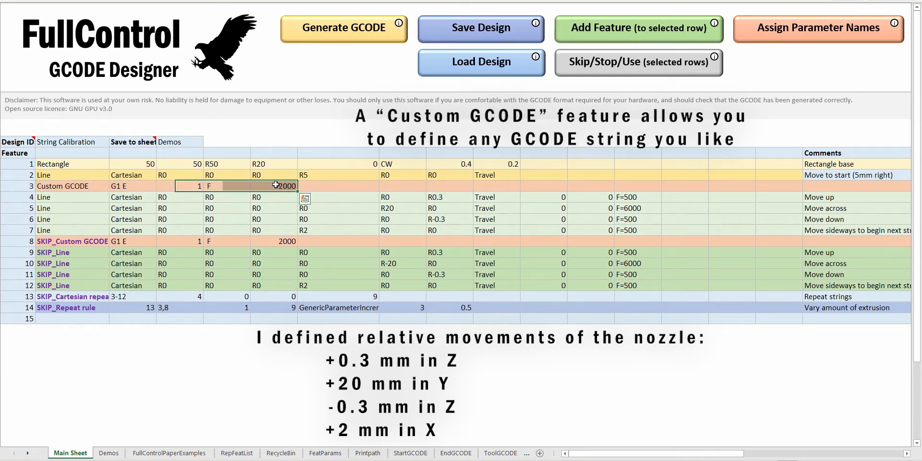
pyautogui.click(184, 183)
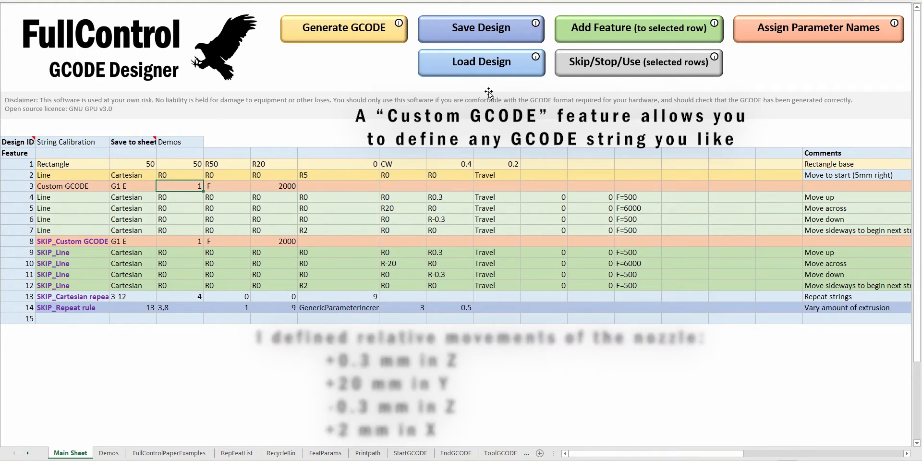
# Set the skipped Custom GCODE and Line features 8-12 back to use.
pyautogui.click(84, 246)
pyautogui.moveTo(84, 247); pyautogui.dragTo(79, 287)
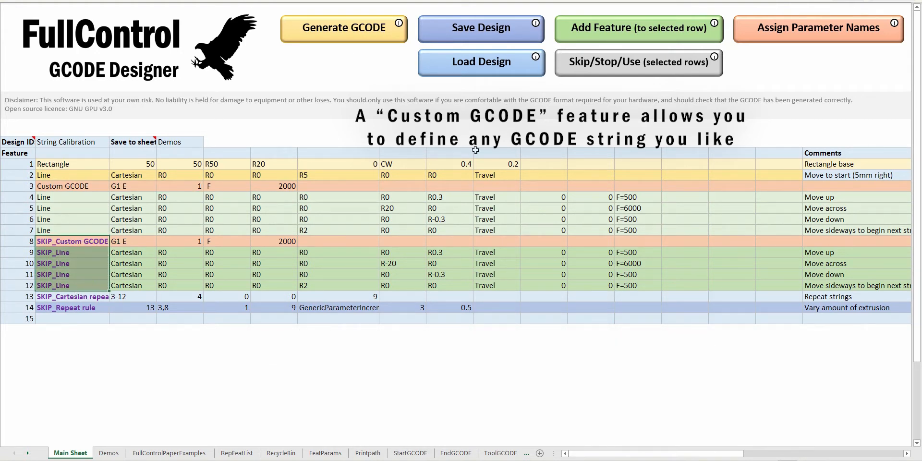
pyautogui.click(602, 69)
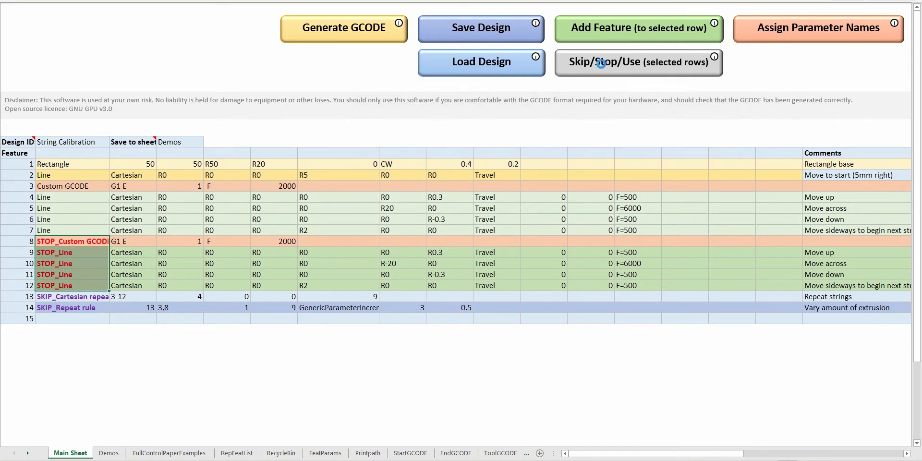
pyautogui.moveTo(87, 243); pyautogui.dragTo(85, 283)
pyautogui.click(216, 254)
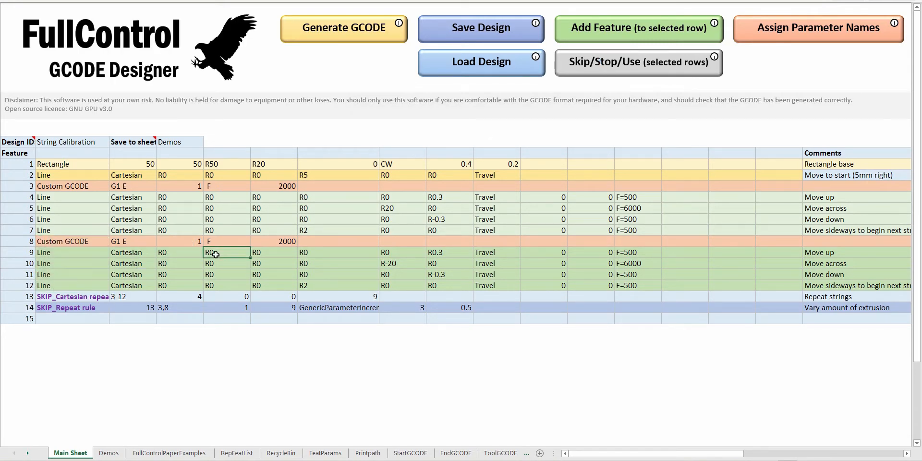
# Regenerate the GCODE and replace all code in the preview program's editor with it.
pyautogui.click(331, 32)
pyautogui.press('Return')
pyautogui.hotkey('alt', 'Tab')
pyautogui.click(836, 123)
pyautogui.hotkey('ctrl', 'a')
pyautogui.hotkey('ctrl', 'v')
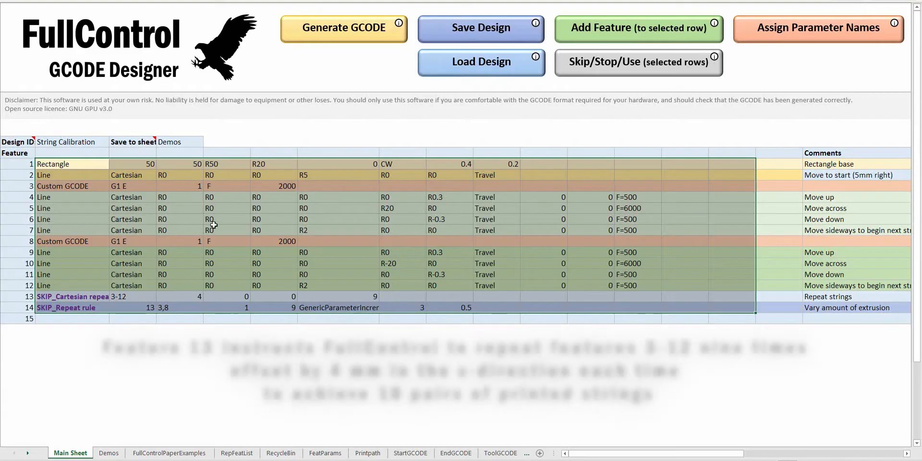
# In the design workbook, set the Cartesian repeat in feature 13 back to use and regenerate the GCODE.
pyautogui.click(589, 61)
pyautogui.click(351, 296)
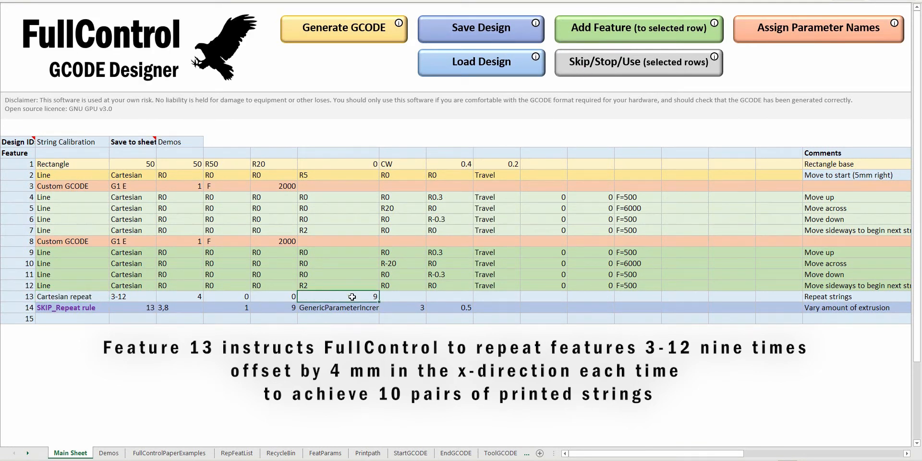
pyautogui.click(328, 38)
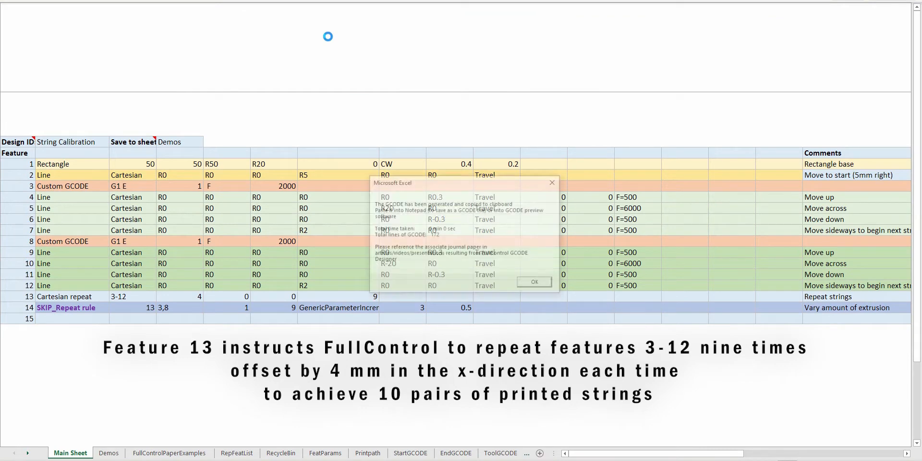
pyautogui.press('Return')
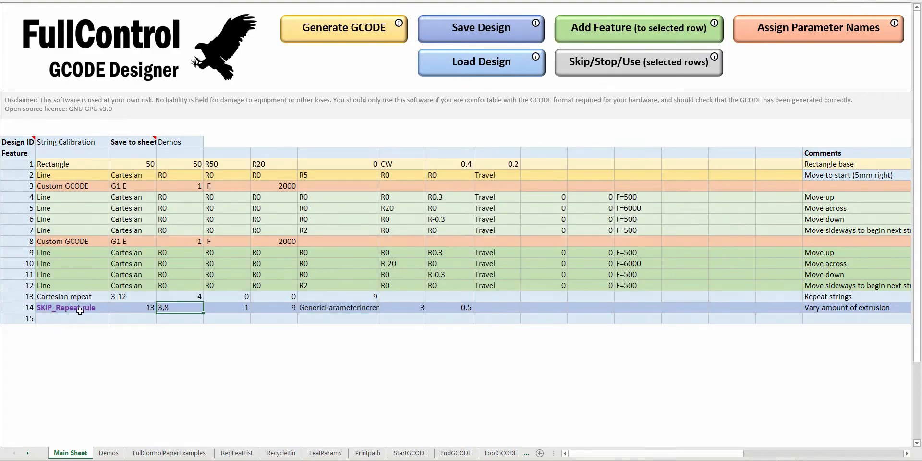
# Set the Repeat rule in feature 14 back to use.
pyautogui.click(77, 308)
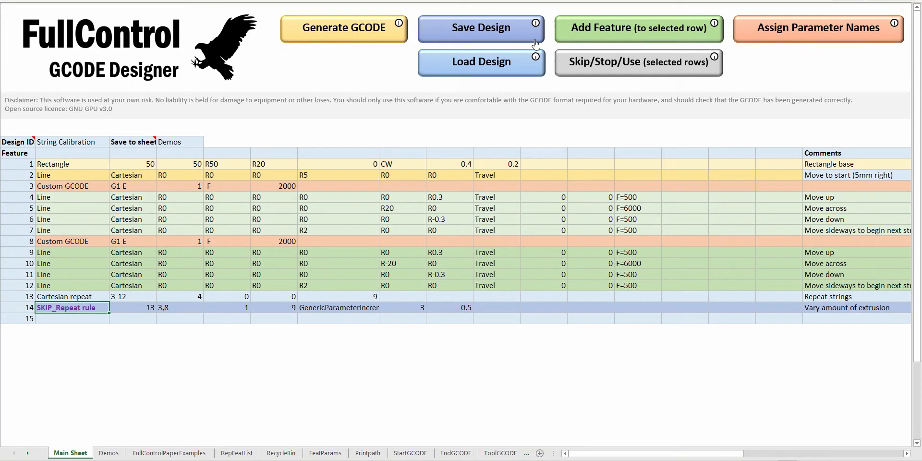
pyautogui.click(599, 69)
pyautogui.click(536, 197)
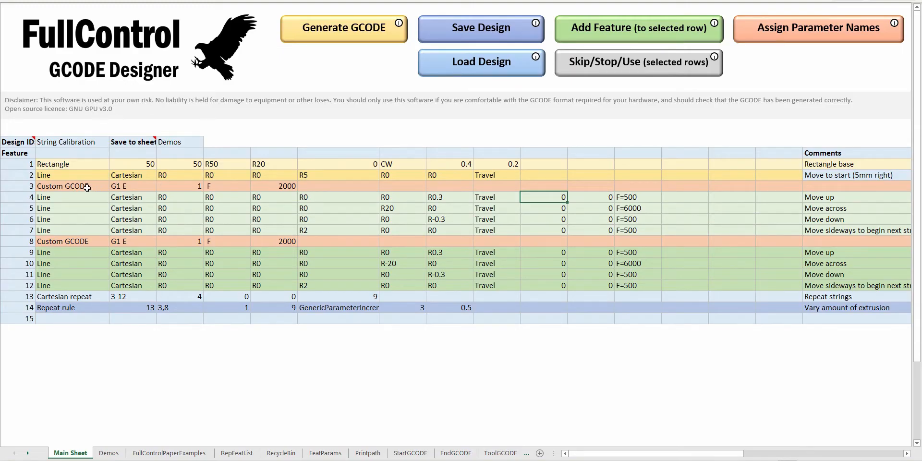
# Check the Custom GCODE in feature 3 against the Repeat rule's values, and generate the complete design's GCODE for the preview program.
pyautogui.moveTo(72, 186); pyautogui.dragTo(276, 186)
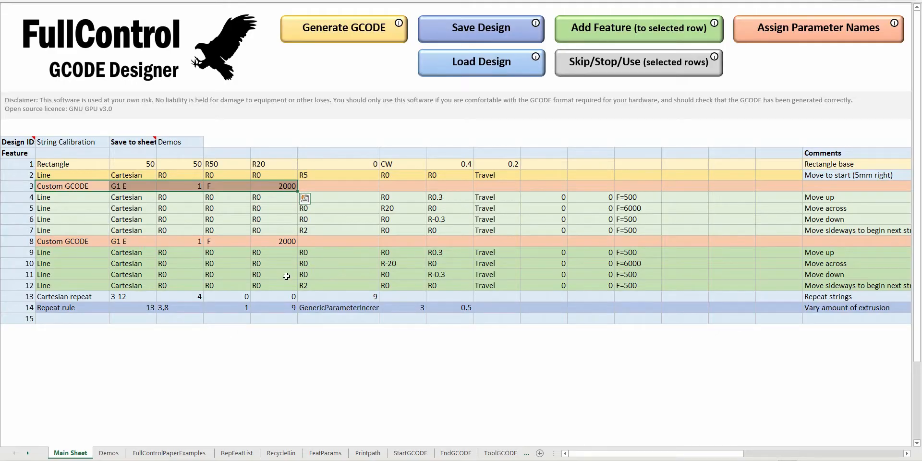
pyautogui.click(274, 274)
pyautogui.click(163, 188)
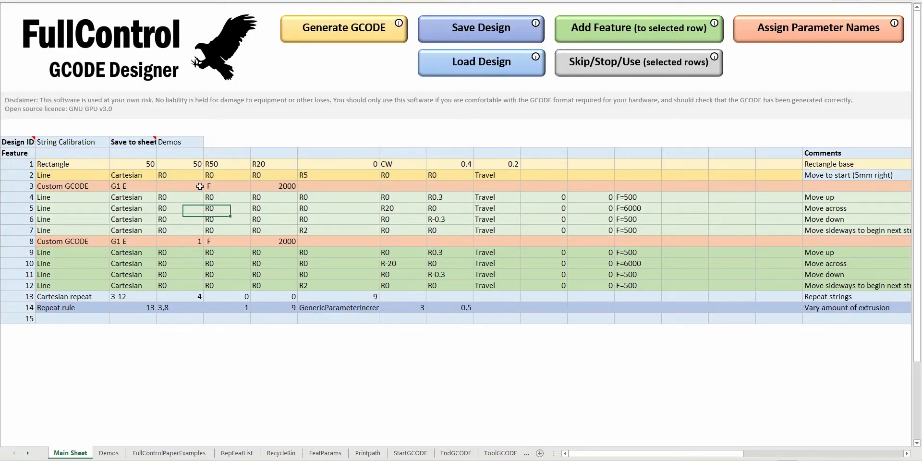
pyautogui.click(232, 311)
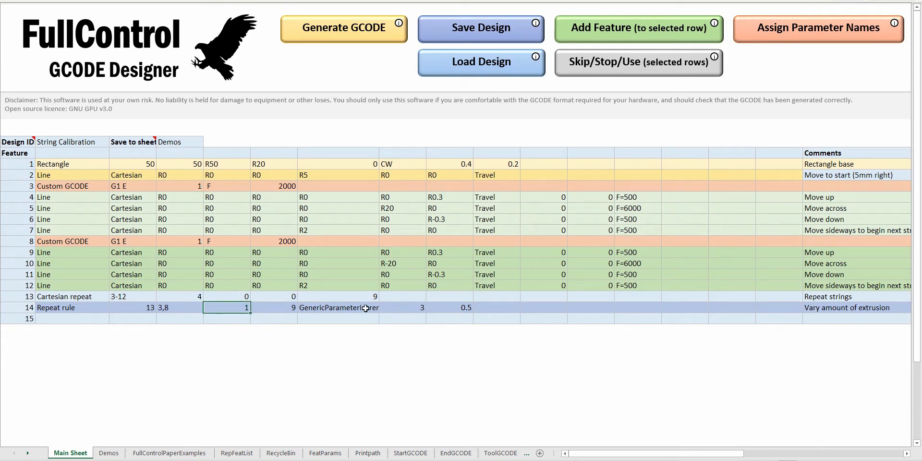
pyautogui.click(67, 311)
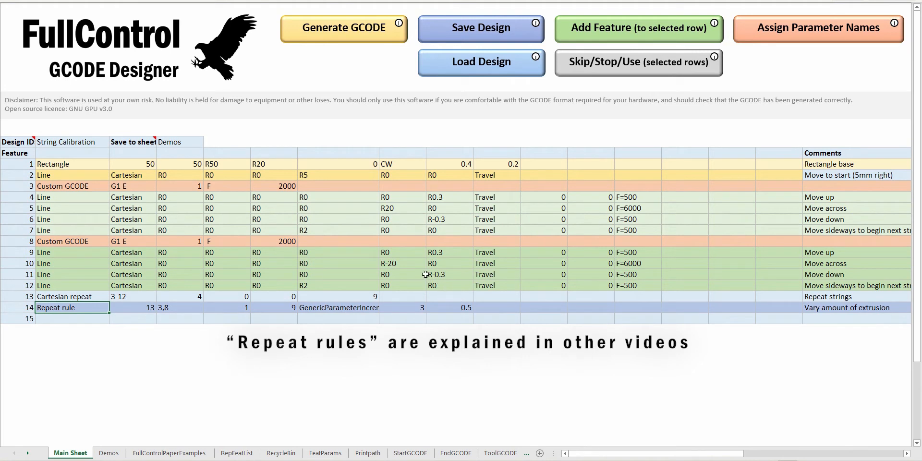
pyautogui.click(451, 307)
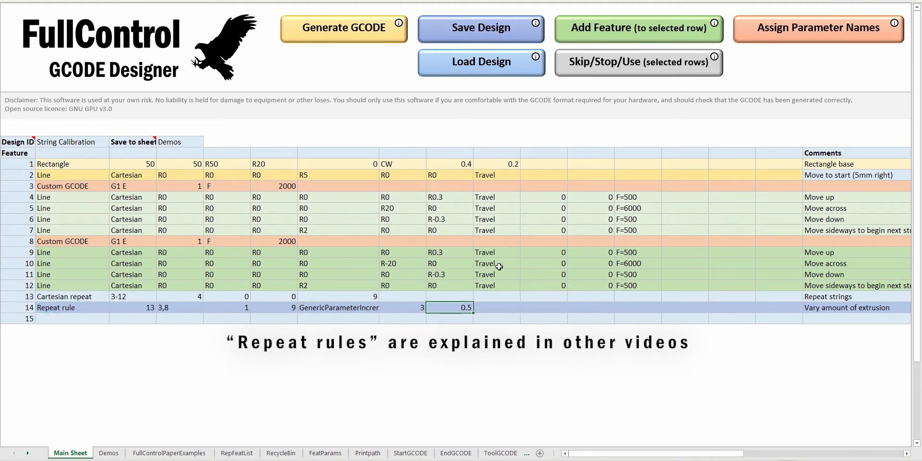
pyautogui.click(361, 34)
pyautogui.press('Return')
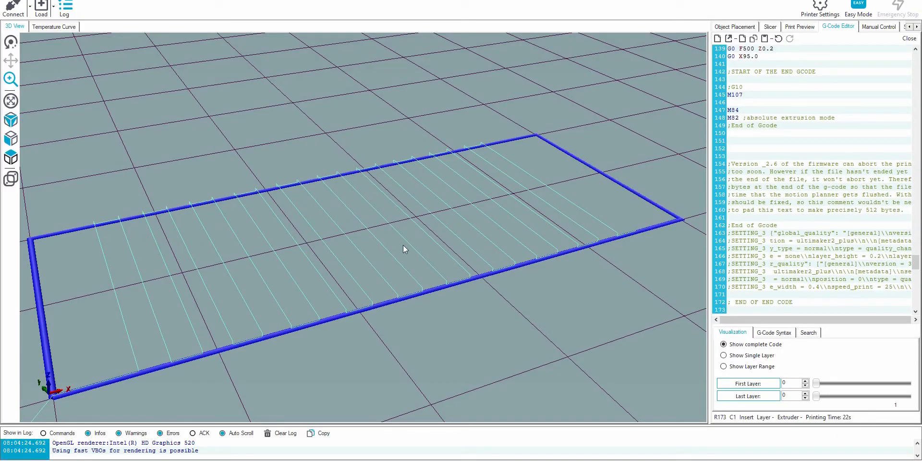
# Inspect the G1 extrusion values between the string moves near the end of the generated code.
pyautogui.click(797, 135)
pyautogui.scroll(3, 801, 119)
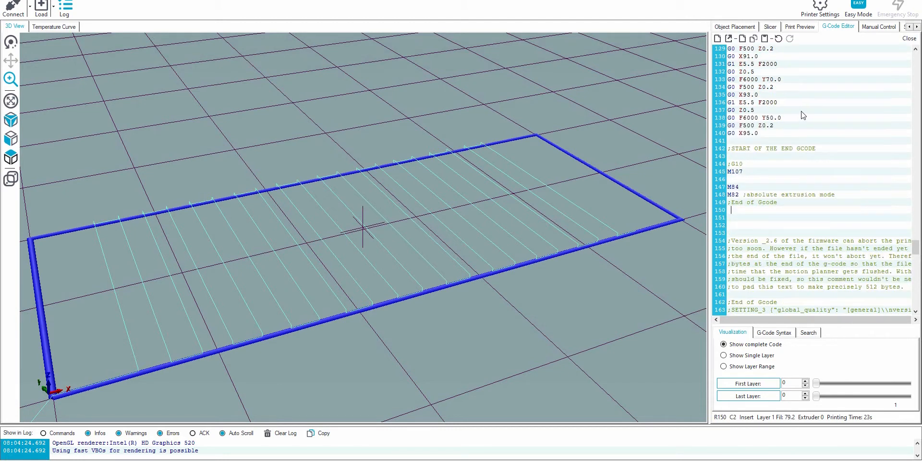
pyautogui.moveTo(739, 105); pyautogui.dragTo(752, 107)
pyautogui.moveTo(742, 65); pyautogui.dragTo(753, 69)
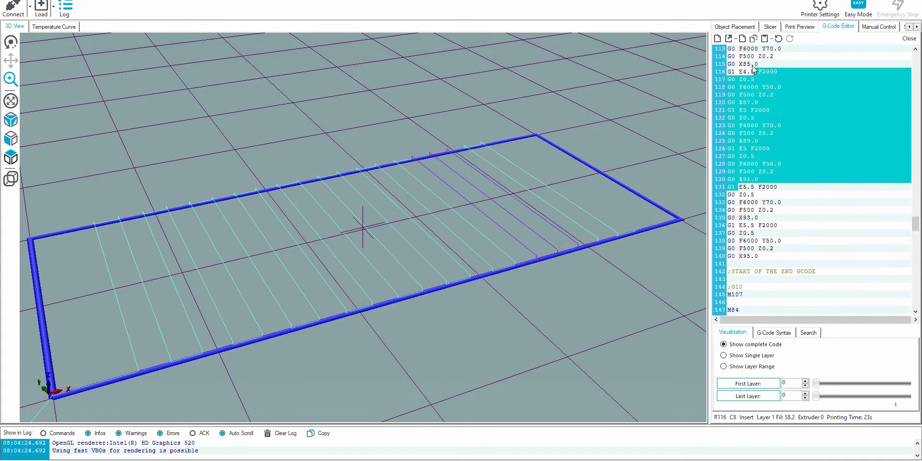
pyautogui.click(753, 189)
pyautogui.click(740, 157)
pyautogui.moveTo(739, 150); pyautogui.dragTo(746, 147)
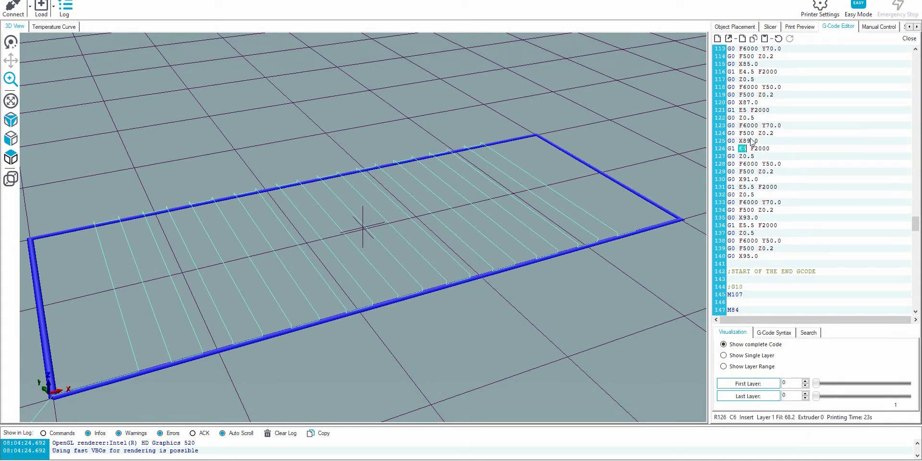
pyautogui.moveTo(739, 110); pyautogui.dragTo(746, 111)
pyautogui.moveTo(738, 73); pyautogui.dragTo(753, 75)
pyautogui.click(773, 97)
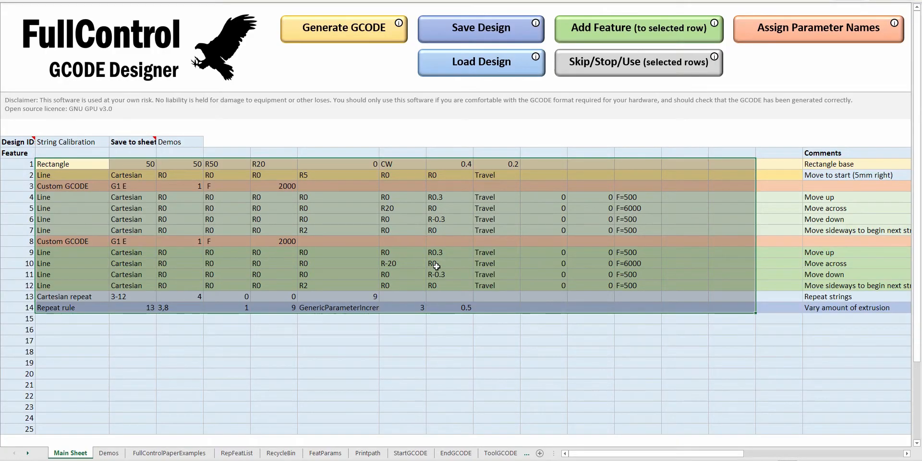
# In the design workbook, add a Cartesian repeat as feature 15 that repeats features 1-14.
pyautogui.click(162, 320)
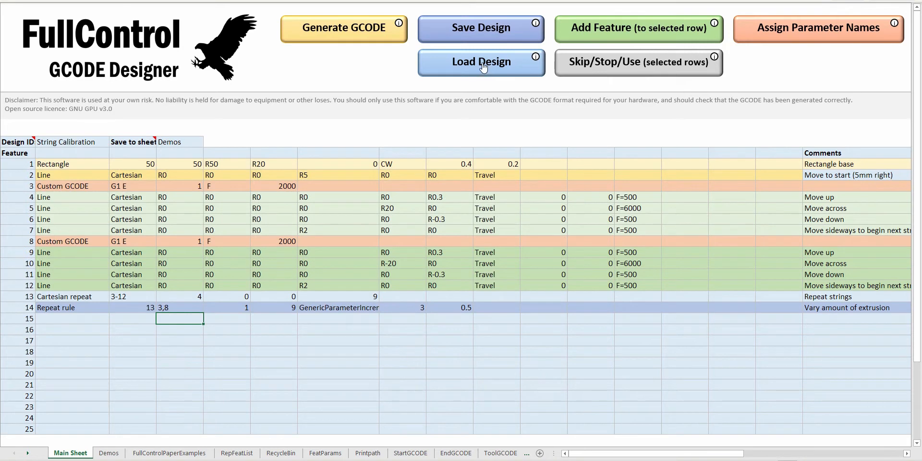
pyautogui.click(623, 35)
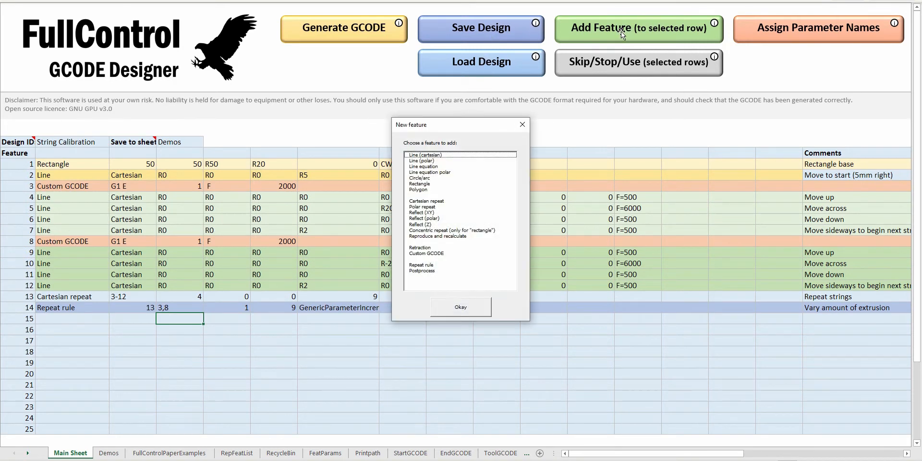
pyautogui.doubleClick(426, 200)
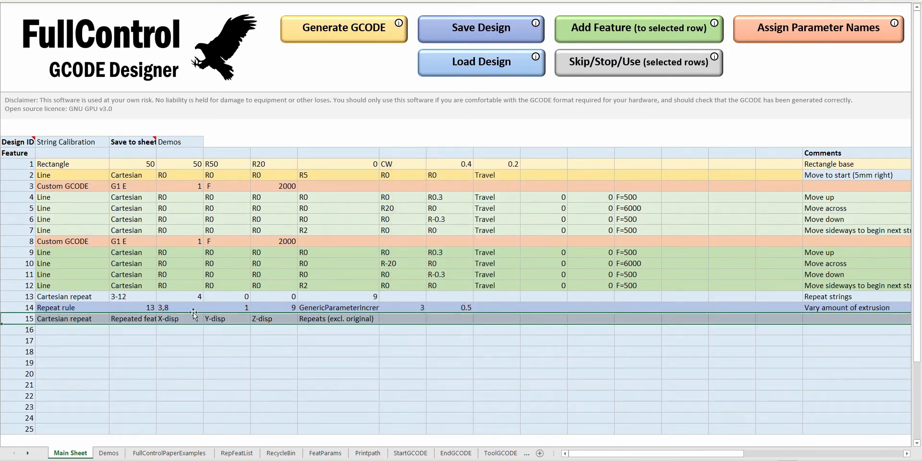
pyautogui.write("'")
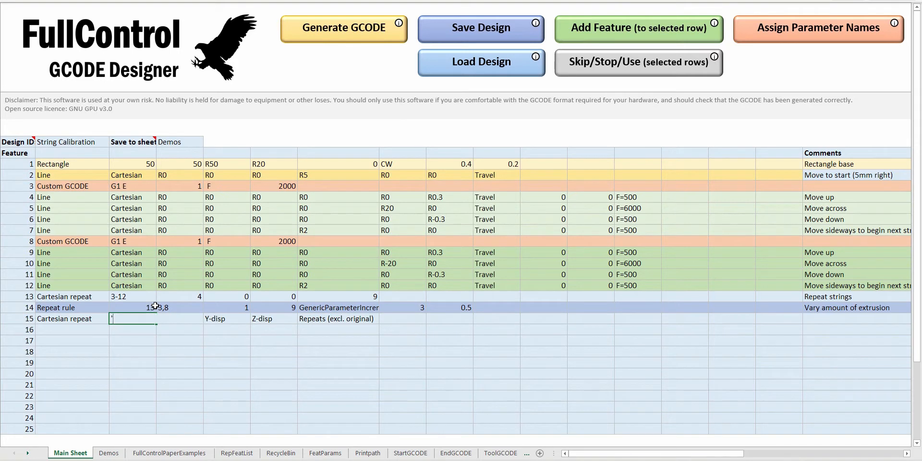
pyautogui.write('1-14')
pyautogui.press('Tab')
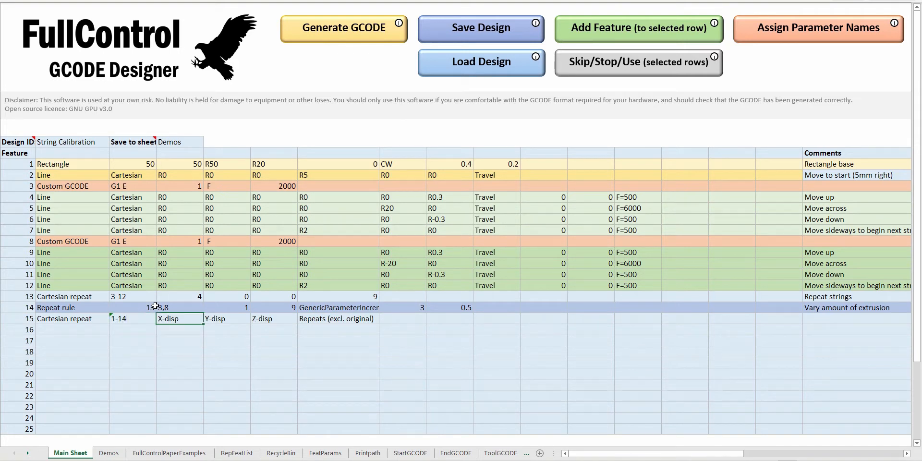
# Set feature 15's displacements to X 0, Y 25 and Z 0, with 9 repeats.
pyautogui.write('0')
pyautogui.press('Tab')
pyautogui.write('25')
pyautogui.press('Tab')
pyautogui.write('0')
pyautogui.press('Tab')
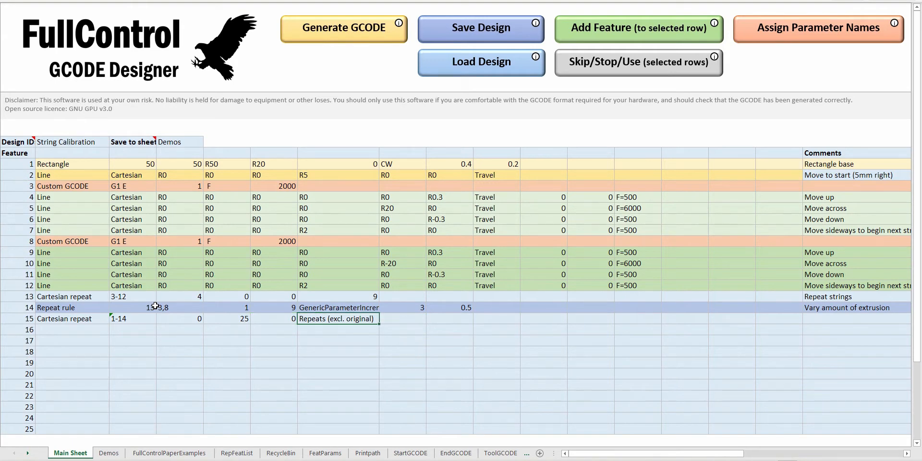
pyautogui.write('9')
pyautogui.press('Return')
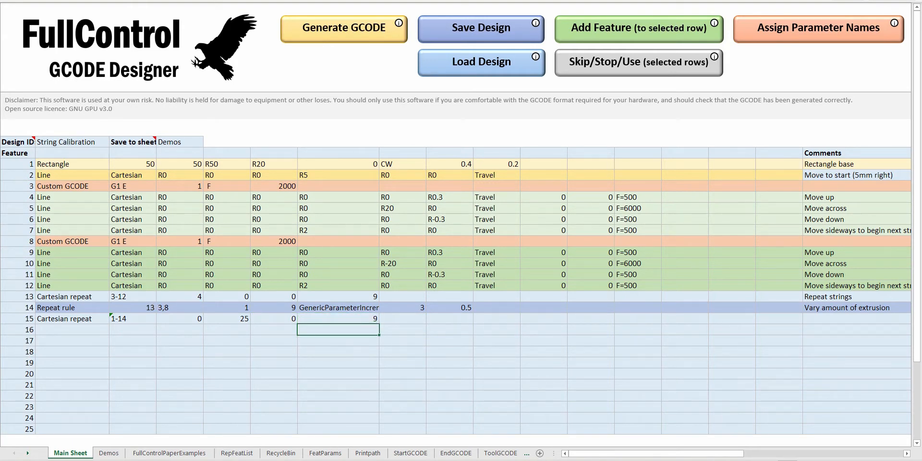
# Generate the GCODE, load it in the preview program's editor and fit all objects in the 3D view.
pyautogui.click(365, 29)
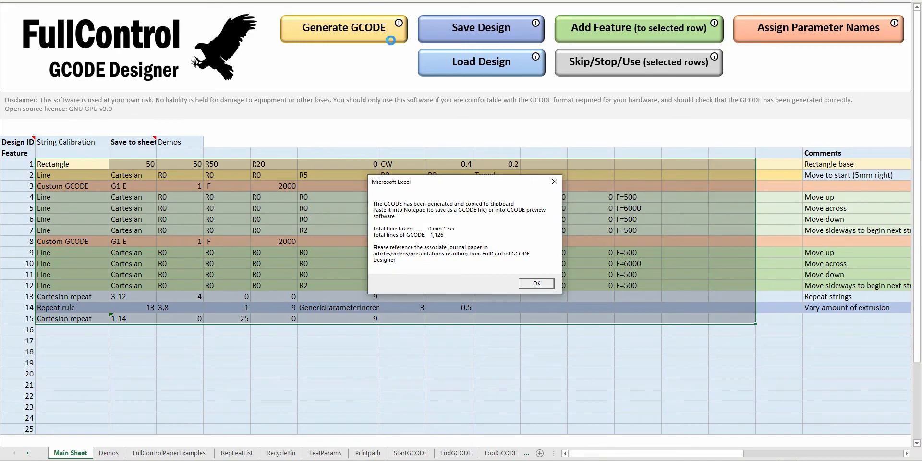
pyautogui.press('Return')
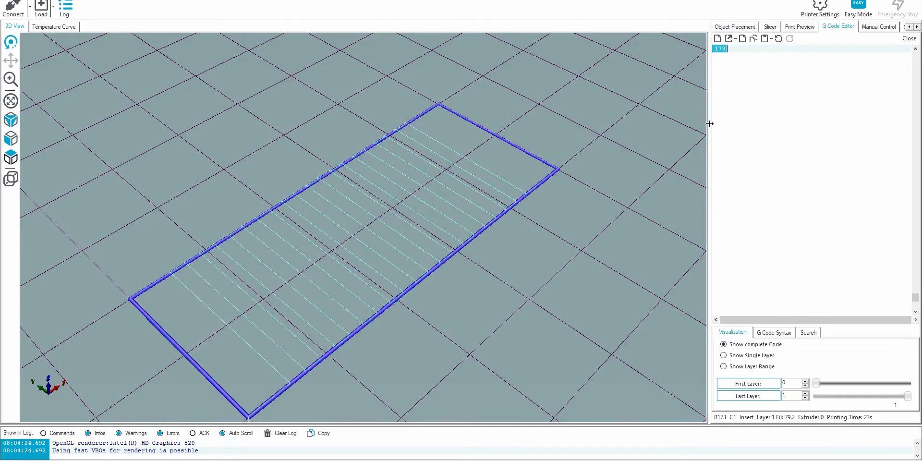
pyautogui.click(11, 102)
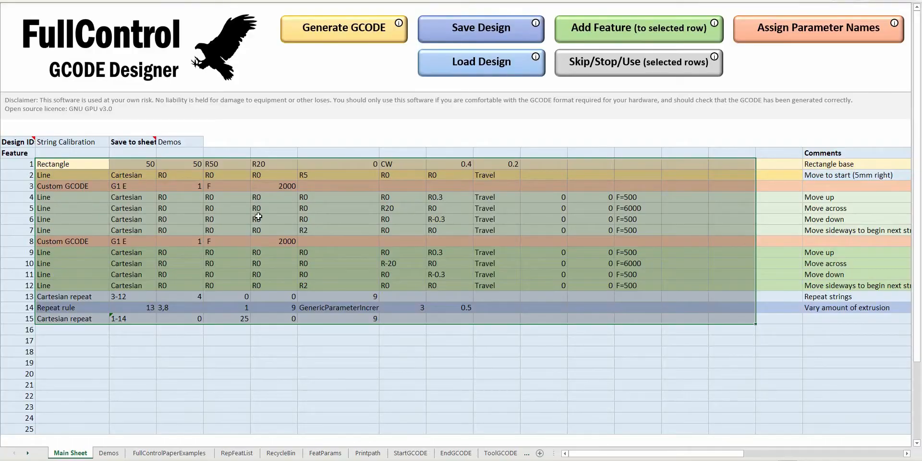
# In the design workbook, copy the Cartesian repeat from feature 15 into feature row 16.
pyautogui.click(137, 317)
pyautogui.moveTo(62, 318); pyautogui.dragTo(466, 320)
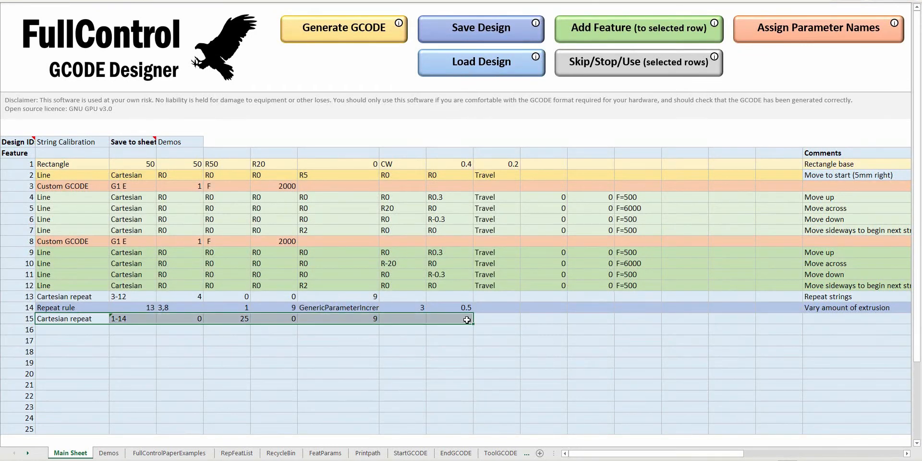
pyautogui.hotkey('ctrl', 'c')
pyautogui.click(96, 328)
pyautogui.hotkey('ctrl', 'v')
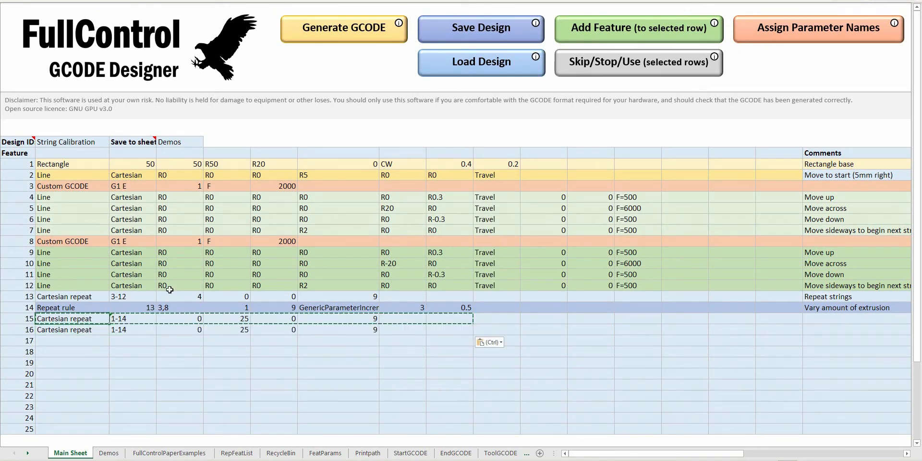
# Replace feature 15 with a new Line (cartesian) feature, accepting that the existing row is overwritten.
pyautogui.click(605, 27)
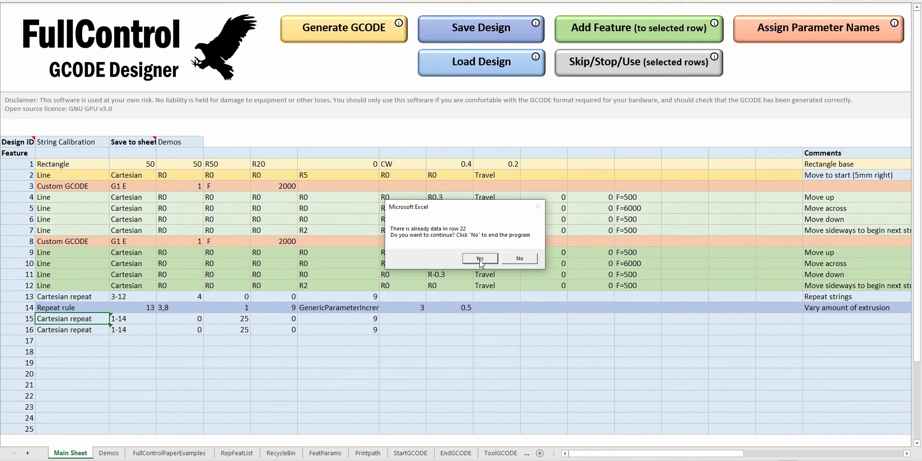
pyautogui.click(479, 259)
pyautogui.doubleClick(437, 154)
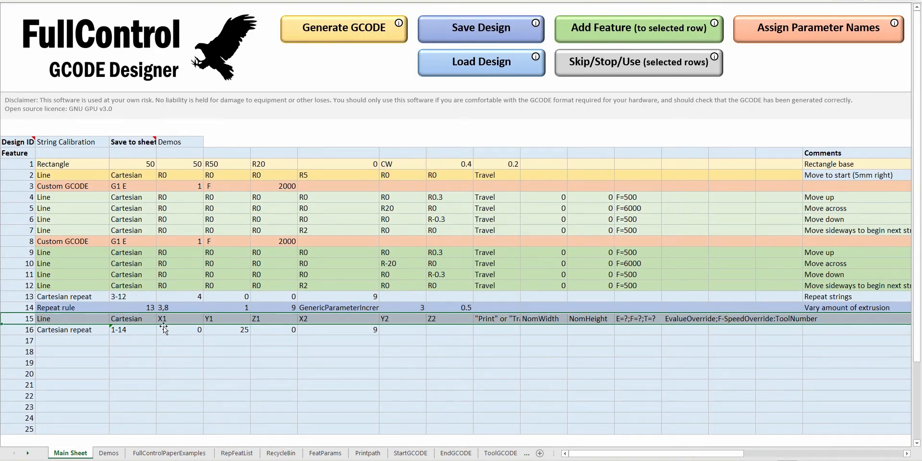
# Set X1, Y1, Z1 and X2 of the line in feature 15 to R0.
pyautogui.write('R0')
pyautogui.hotkey('ctrl', 'Return')
pyautogui.hotkey('ctrl', 'c')
pyautogui.press('Right')
pyautogui.hotkey('ctrl', 'v')
pyautogui.press('Right')
pyautogui.hotkey('ctrl', 'v')
pyautogui.press('Right')
pyautogui.hotkey('ctrl', 'v')
pyautogui.press('Right')
# Set feature 15's Y2 to R22, Z2 to R0 and move type to Travel, and clear its remaining placeholder fields.
pyautogui.write('R22')
pyautogui.press('Right')
pyautogui.write('R0')
pyautogui.press('Right')
pyautogui.write('Travel')
pyautogui.press('Right')
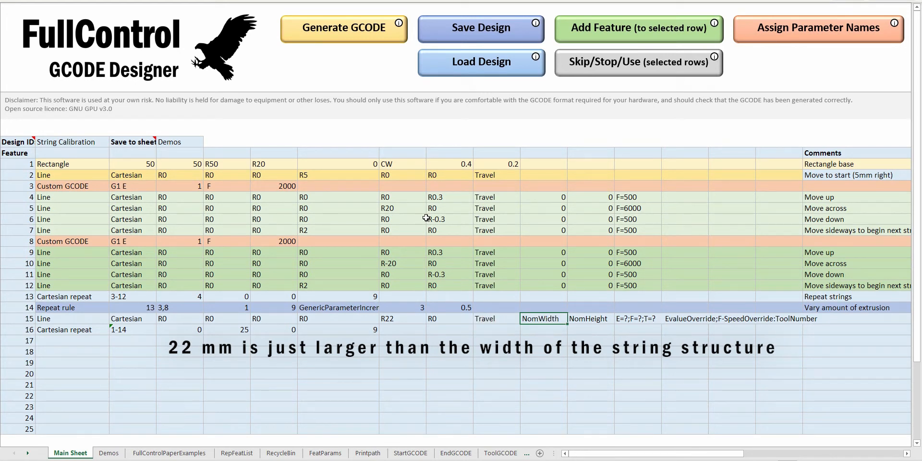
pyautogui.press('Right')
pyautogui.press('Right')
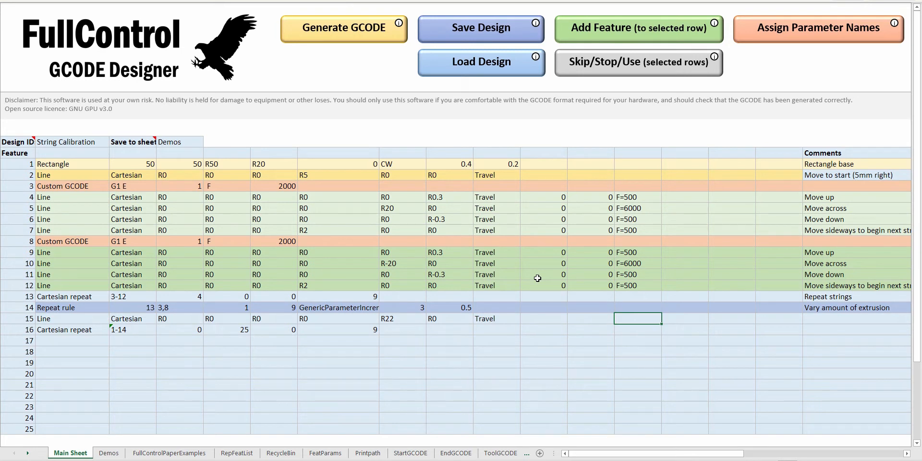
# Change the repeated features of the Cartesian repeat in feature 16 to 1-15.
pyautogui.doubleClick(128, 329)
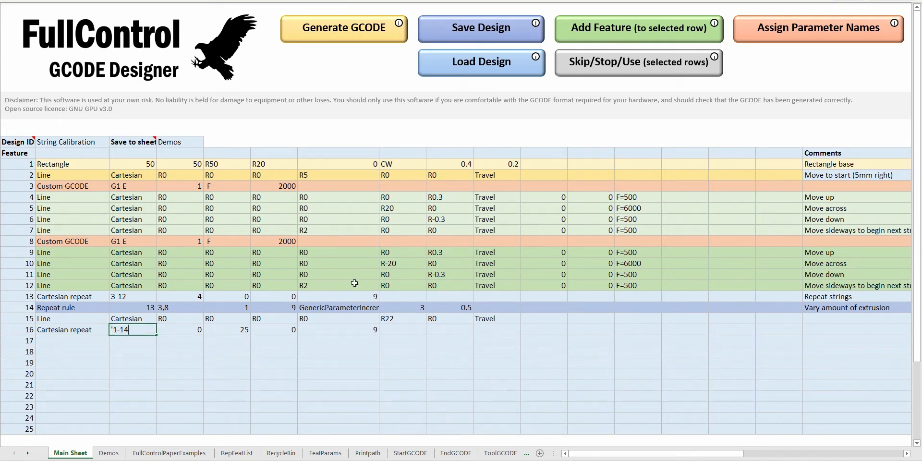
pyautogui.write('5')
pyautogui.press('Return')
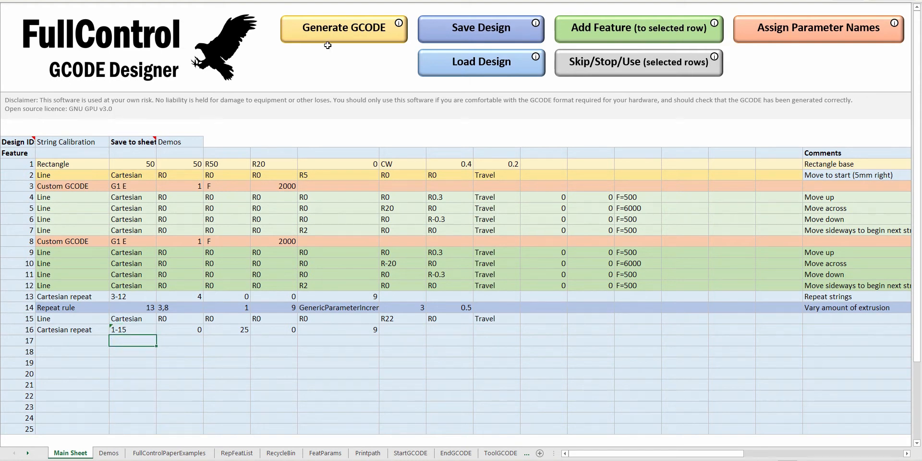
# Regenerate the GCODE and replace the code in the preview program's editor with it.
pyautogui.click(327, 45)
pyautogui.press('Return')
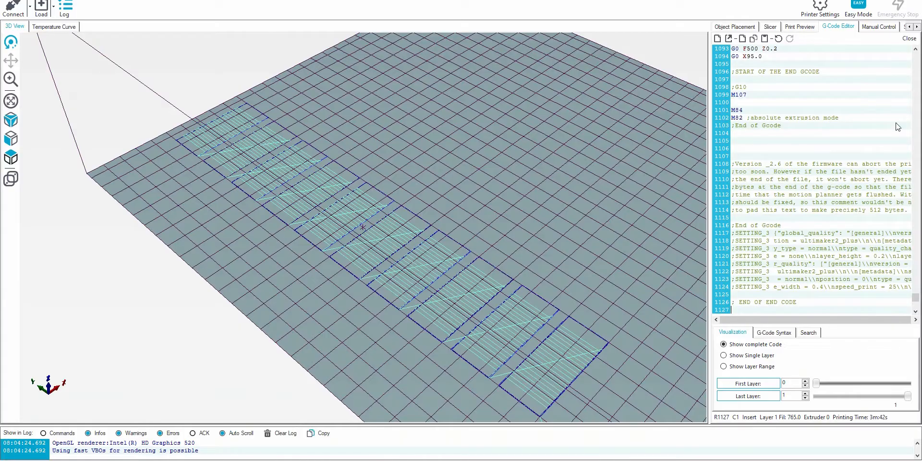
pyautogui.moveTo(896, 126); pyautogui.dragTo(888, 141)
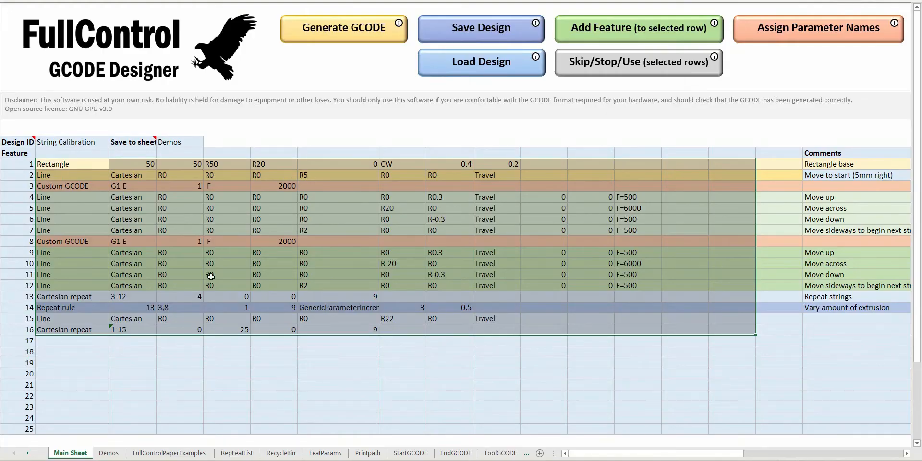
# In the design workbook, add a Repeat rule of type FspeedIncrement as feature 17.
pyautogui.click(96, 342)
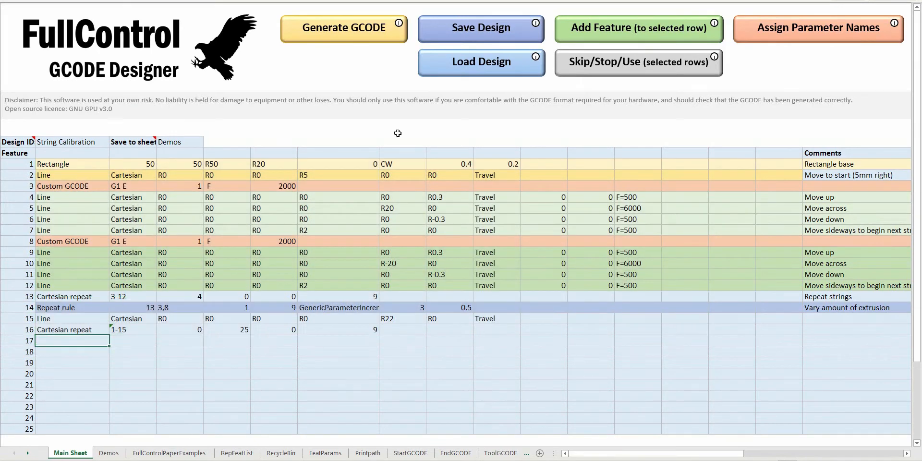
pyautogui.click(604, 29)
pyautogui.doubleClick(432, 265)
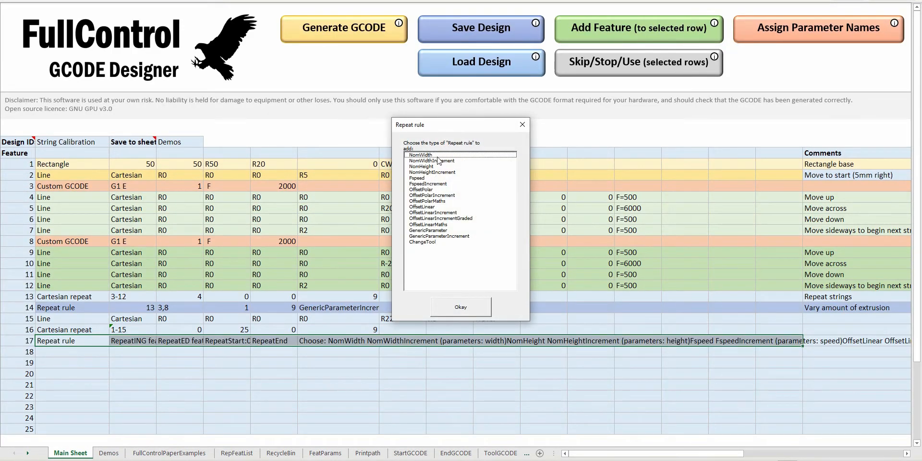
pyautogui.doubleClick(426, 184)
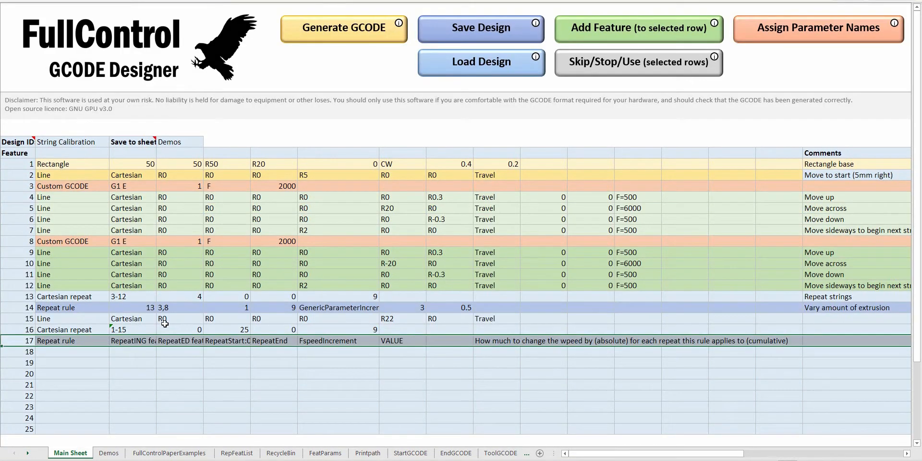
# Set feature 17's repeating feature to 16 and its repeated features to Y5,Y10, checking feature 5's travel speed.
pyautogui.click(127, 340)
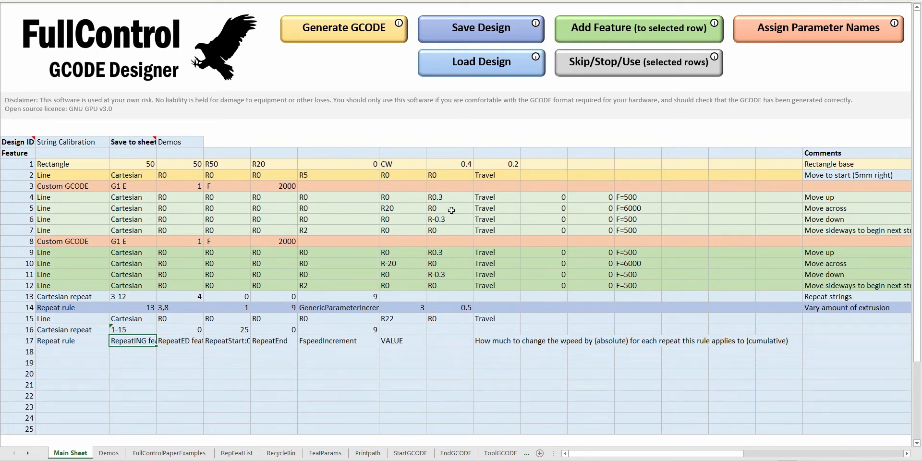
pyautogui.write('16')
pyautogui.press('Tab')
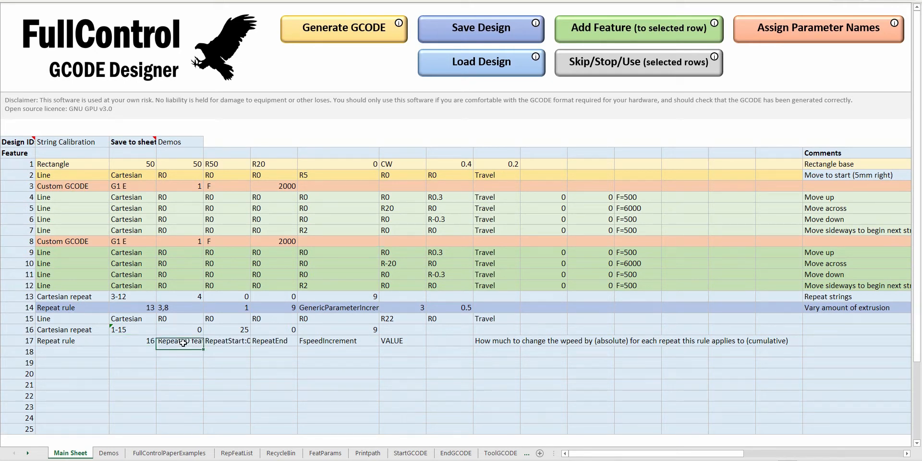
pyautogui.click(632, 210)
pyautogui.click(22, 207)
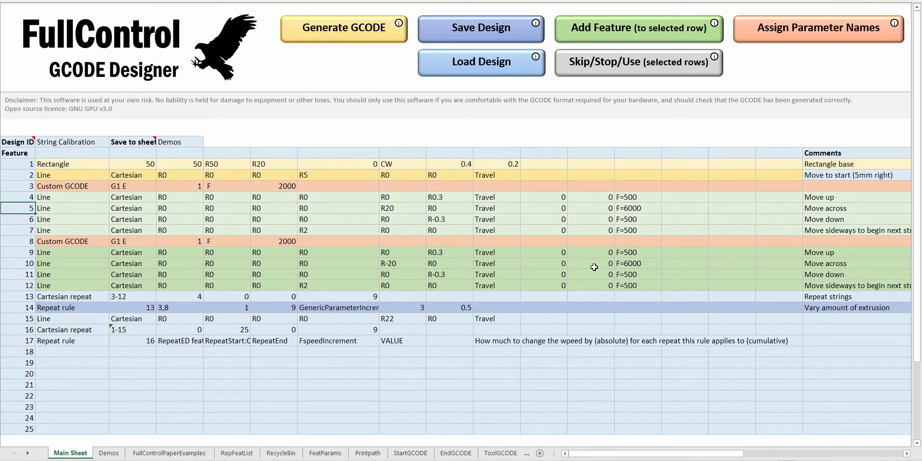
pyautogui.click(134, 340)
pyautogui.click(196, 340)
pyautogui.write('Y5,Y10')
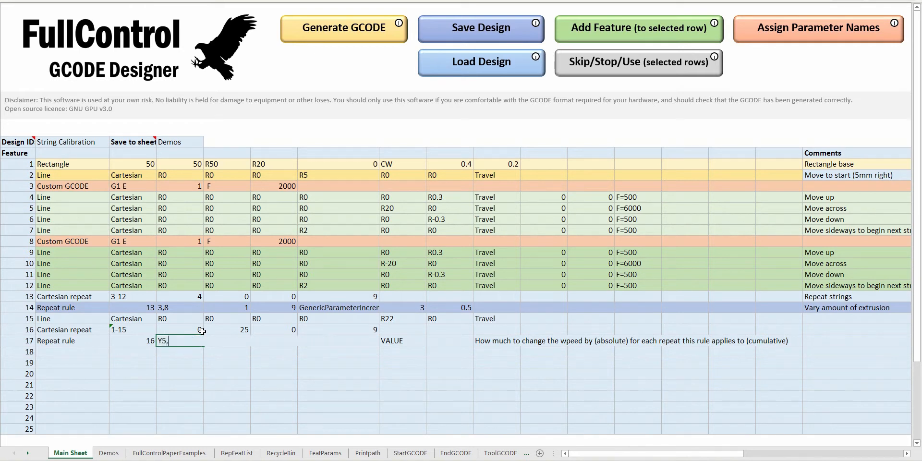
pyautogui.press('Tab')
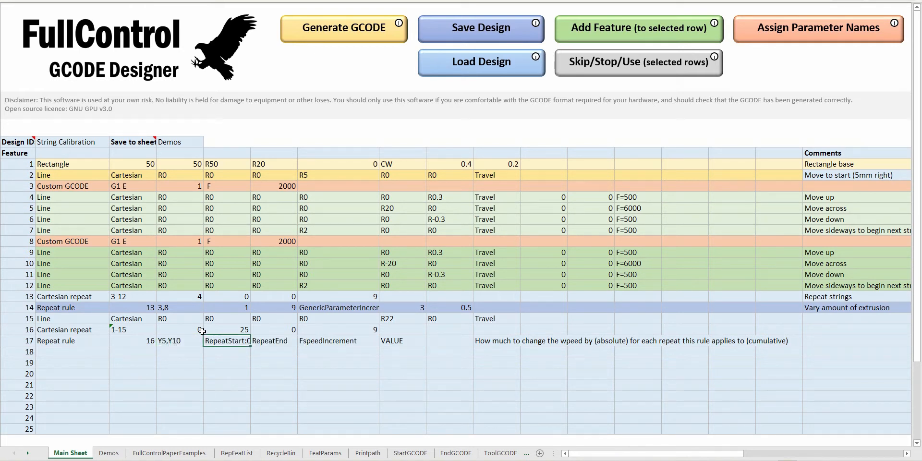
# Apply feature 17's rule to repeats 1 through 9 with a speed increment of 500, clear its note, and generate the GCODE.
pyautogui.write('1')
pyautogui.press('Tab')
pyautogui.write('9')
pyautogui.press('Tab')
pyautogui.press('Tab')
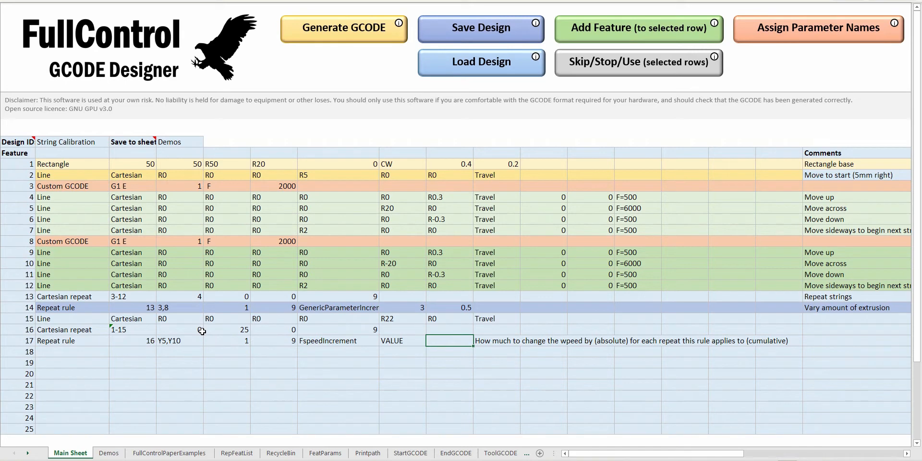
pyautogui.write('500')
pyautogui.press('Tab')
pyautogui.press('Tab')
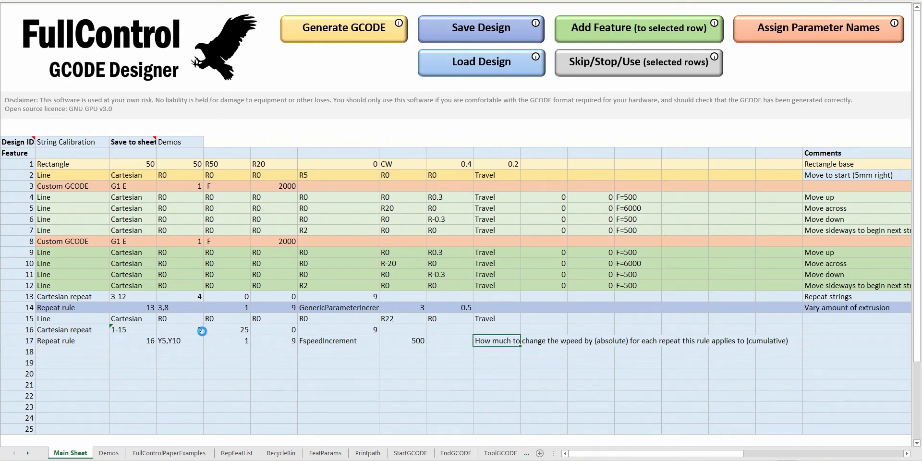
pyautogui.click(346, 34)
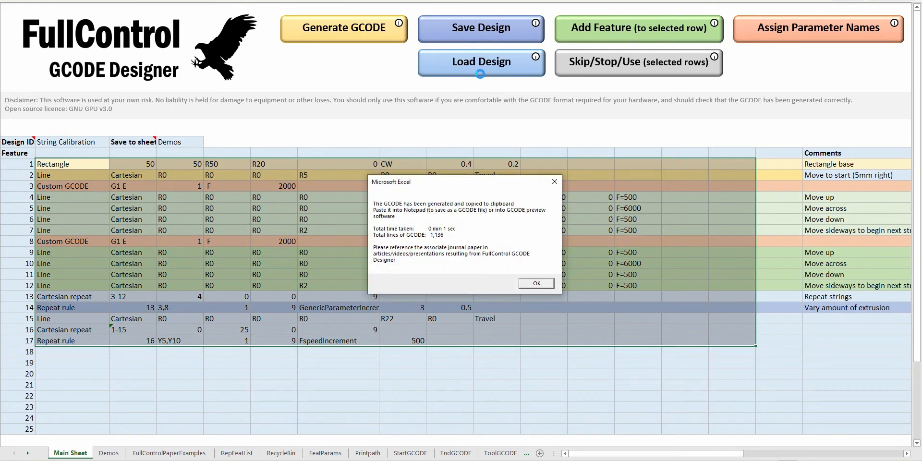
# Replace the code in the preview program with the newly generated GCODE and view the toolpath from above, fitted to the objects.
pyautogui.press('Return')
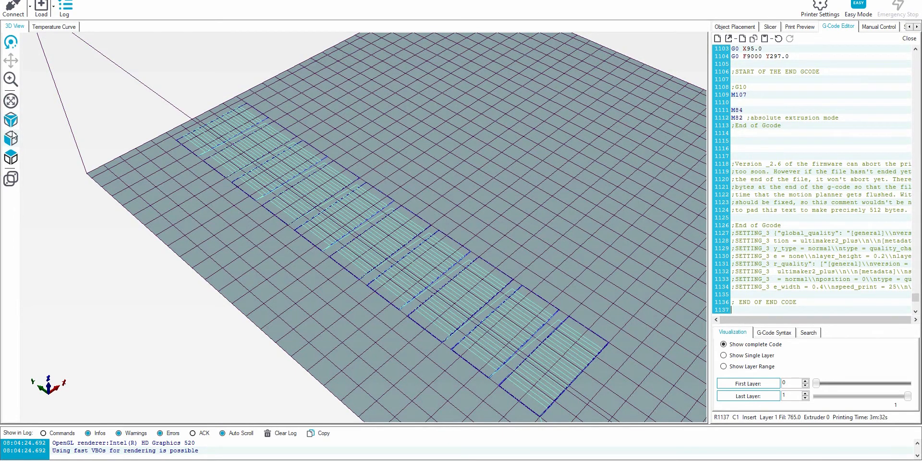
pyautogui.click(11, 157)
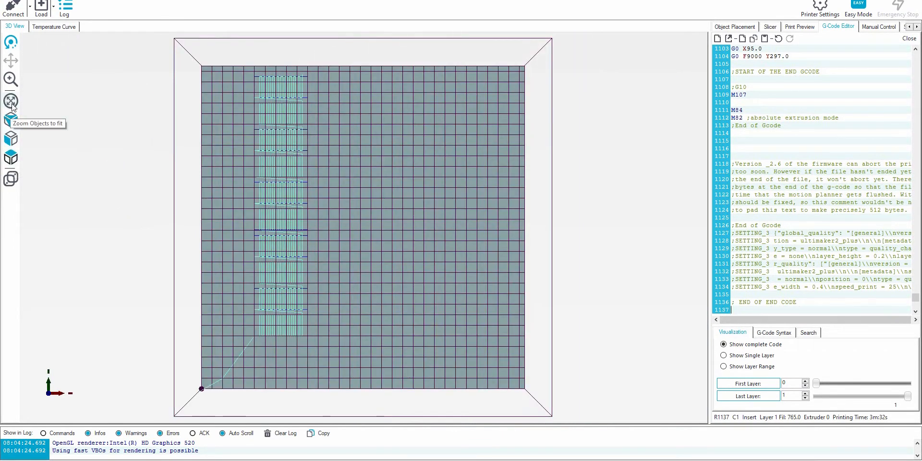
pyautogui.click(11, 102)
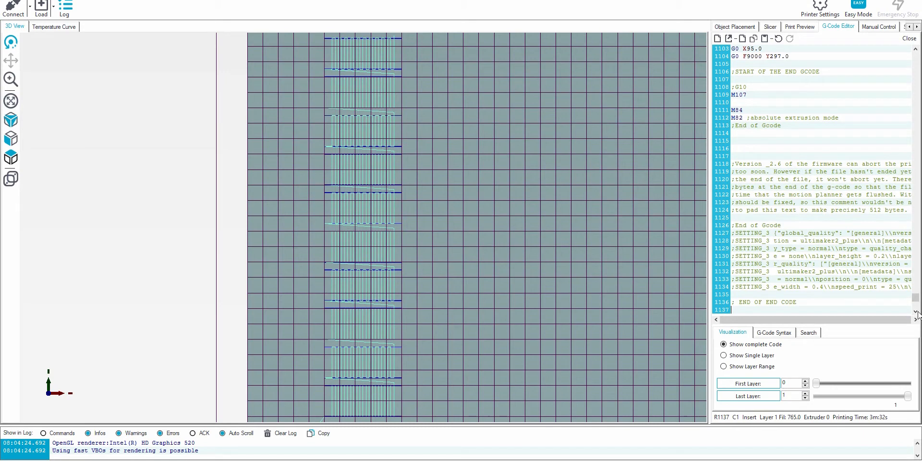
# Highlight code lines 964–972 and 479–489 in the editor to compare travel speeds in two repeats of the structure.
pyautogui.moveTo(915, 298); pyautogui.dragTo(916, 265)
pyautogui.moveTo(833, 181); pyautogui.dragTo(734, 120)
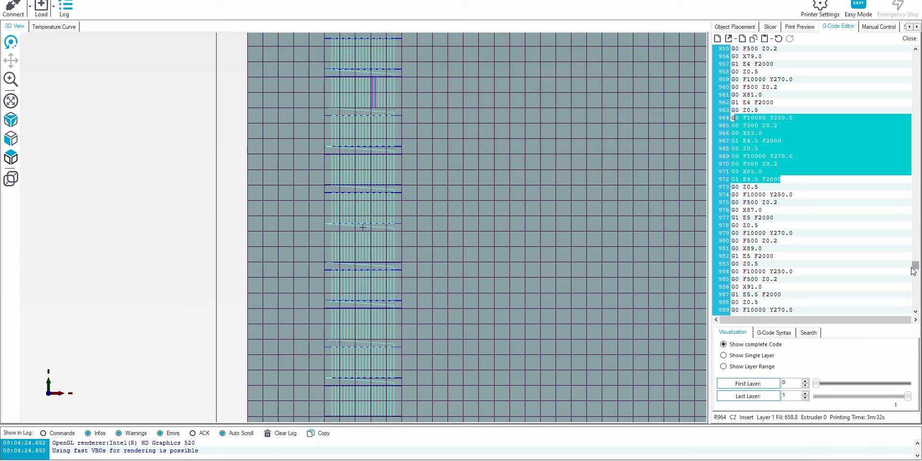
pyautogui.moveTo(916, 267); pyautogui.dragTo(916, 160)
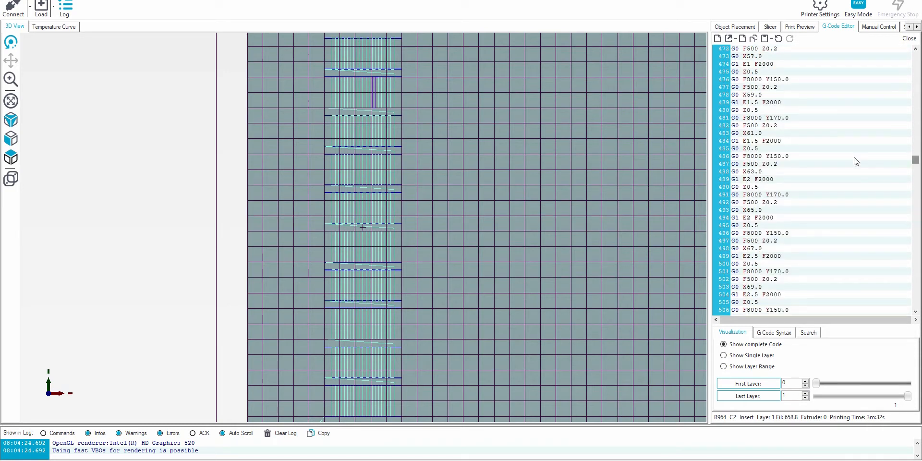
pyautogui.moveTo(821, 181); pyautogui.dragTo(739, 105)
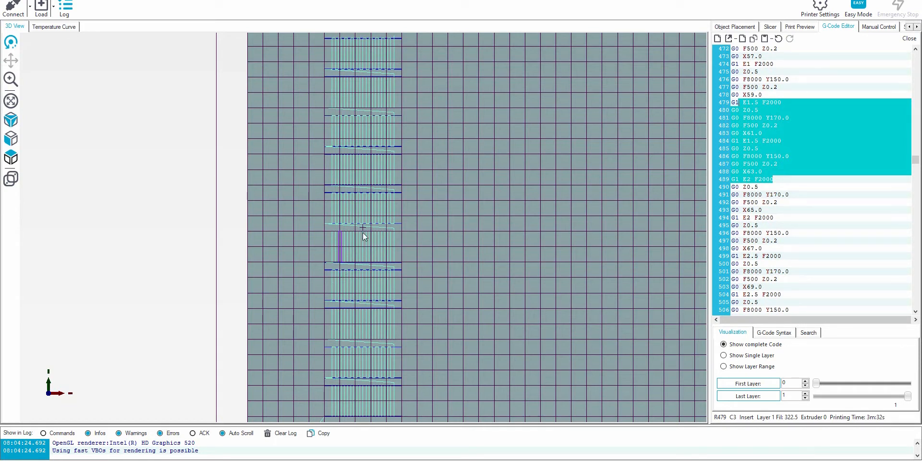
# Clear the highlighted code in the toolpath and show the printed objects in isometric view, zoomed to fit.
pyautogui.click(773, 162)
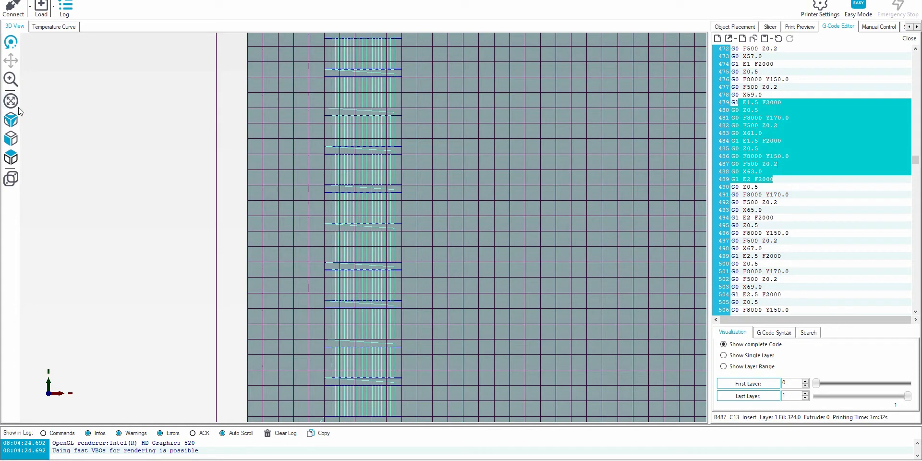
pyautogui.click(11, 121)
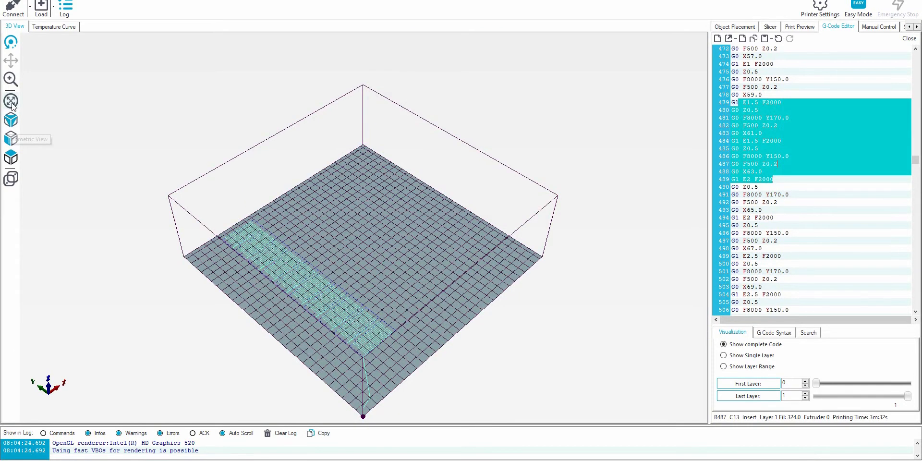
pyautogui.click(11, 103)
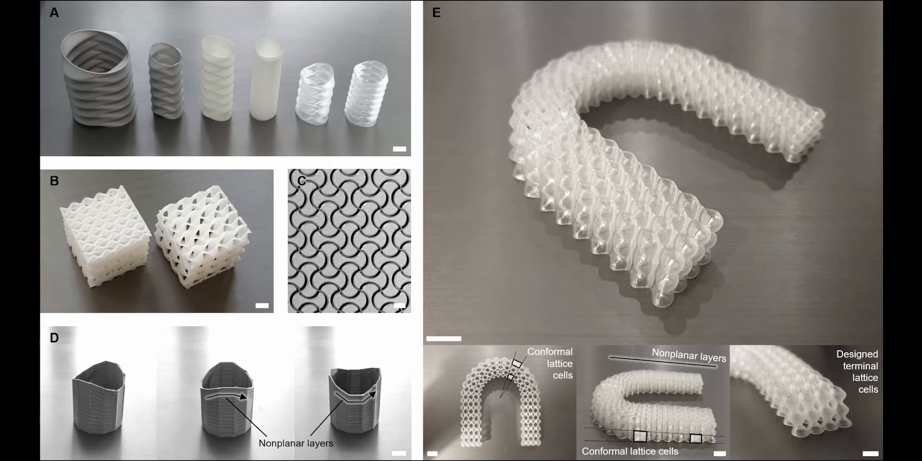
# In the design workbook, examine the Flow mixer's Circle/arc feature, including its angles, direction and number of segments.
pyautogui.hotkey('alt', 'Tab')
pyautogui.click(288, 291)
pyautogui.moveTo(68, 164); pyautogui.dragTo(76, 181)
pyautogui.click(74, 185)
pyautogui.press('Escape')
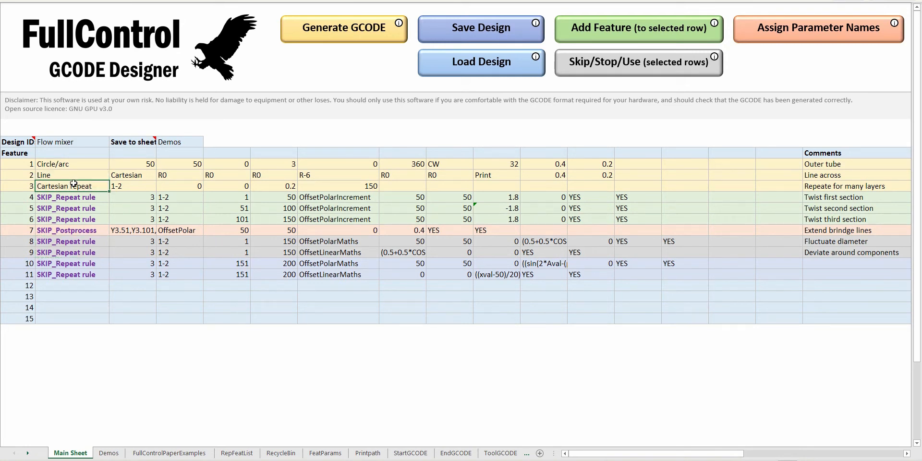
pyautogui.moveTo(68, 165); pyautogui.dragTo(422, 164)
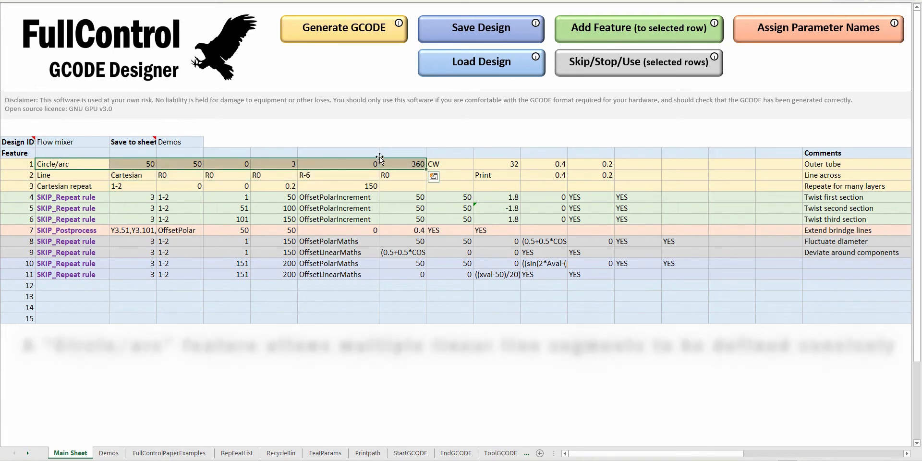
pyautogui.click(355, 164)
pyautogui.click(434, 162)
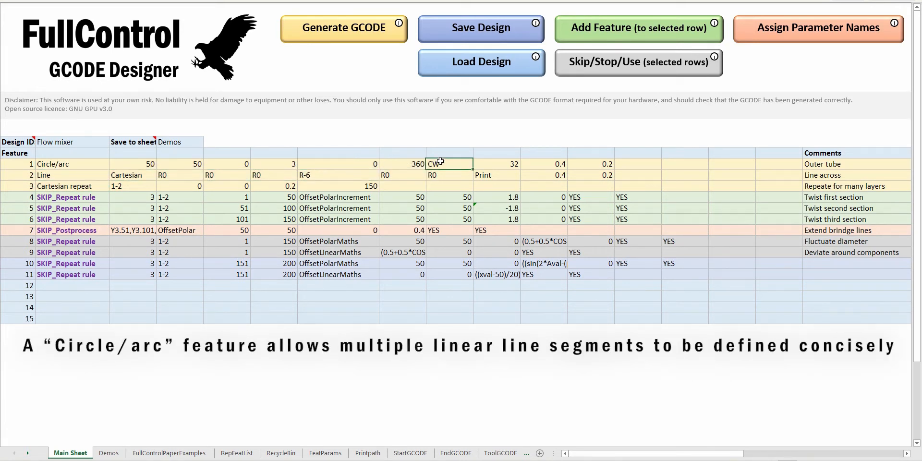
pyautogui.click(502, 168)
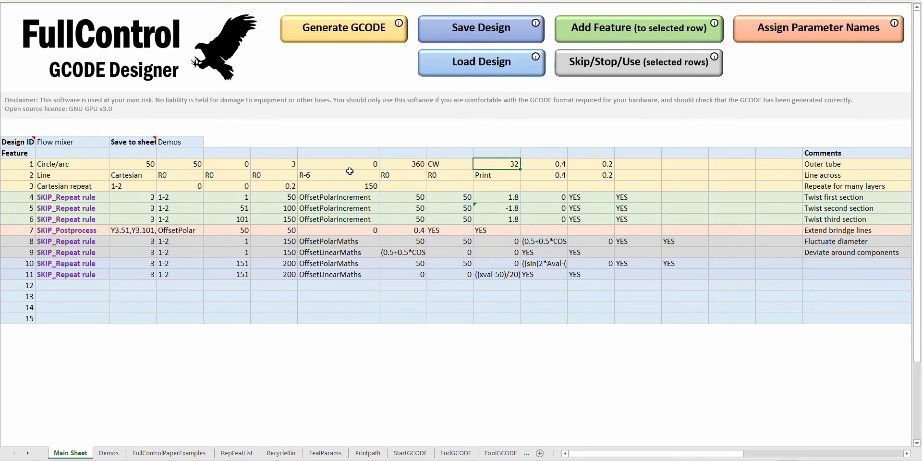
# Generate the Flow mixer GCODE, load it into the preview program and extend the shown layer range from 0 to 151.
pyautogui.click(357, 36)
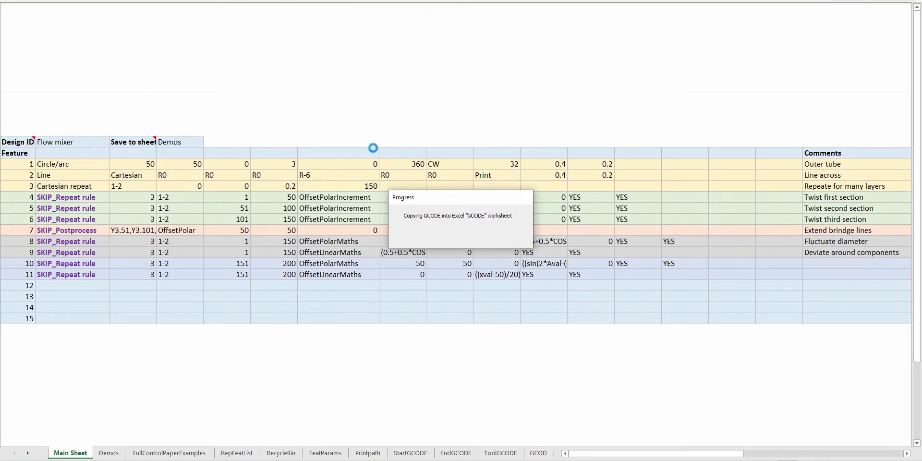
pyautogui.press('Return')
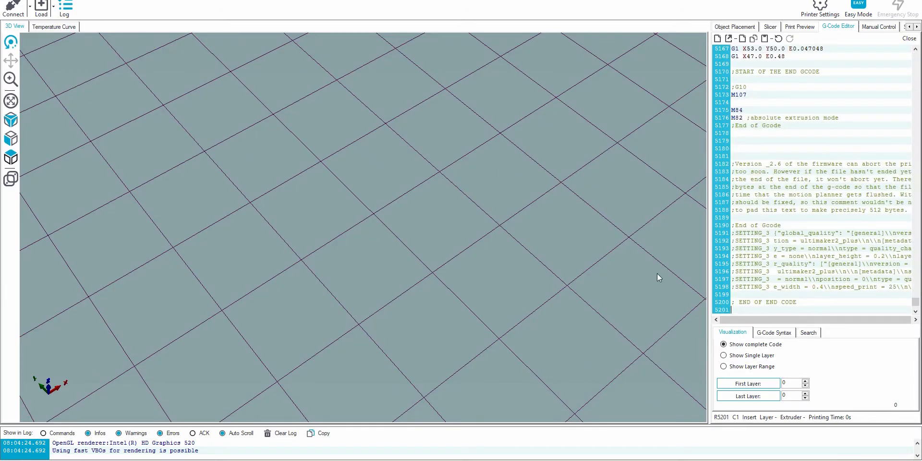
pyautogui.click(816, 397)
pyautogui.moveTo(816, 397); pyautogui.dragTo(908, 396)
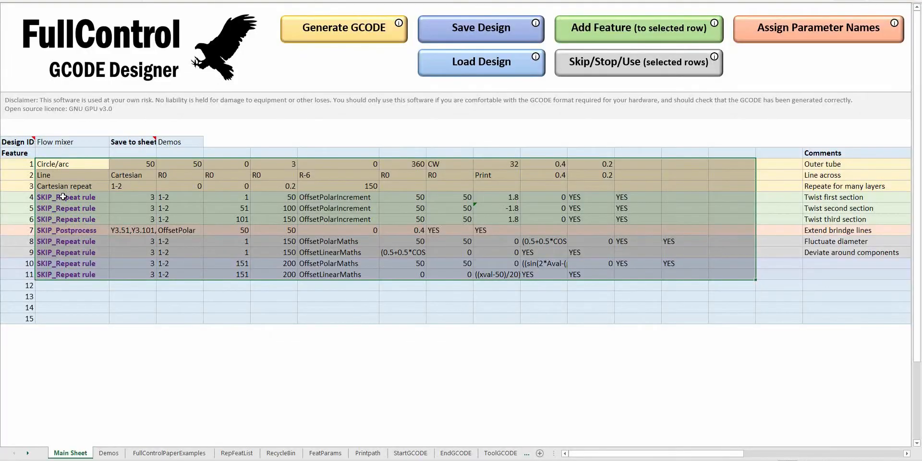
# In the design workbook, enable the skipped Repeat rule in feature 4, checking its repeat range and angle increment.
pyautogui.click(590, 71)
pyautogui.click(594, 67)
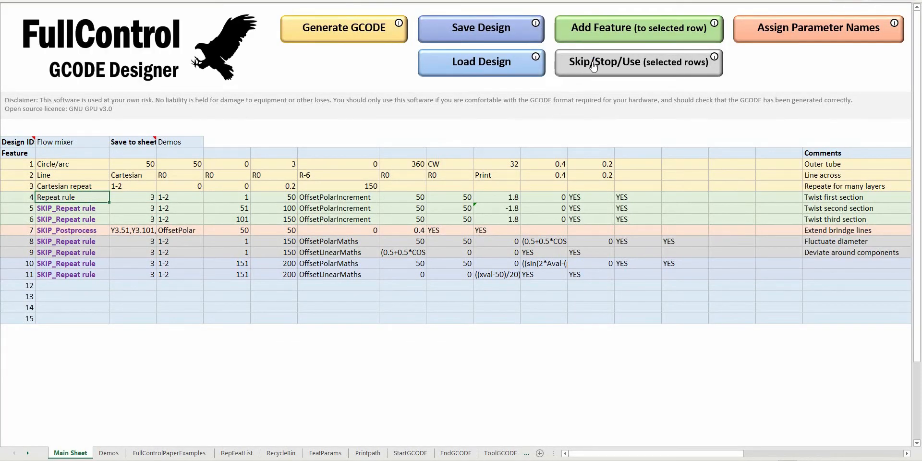
pyautogui.click(227, 197)
pyautogui.moveTo(281, 197); pyautogui.dragTo(288, 194)
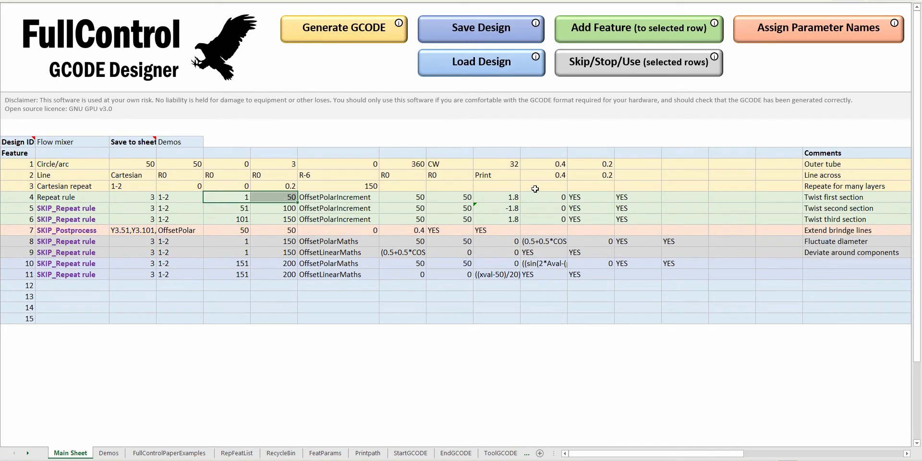
pyautogui.click(502, 197)
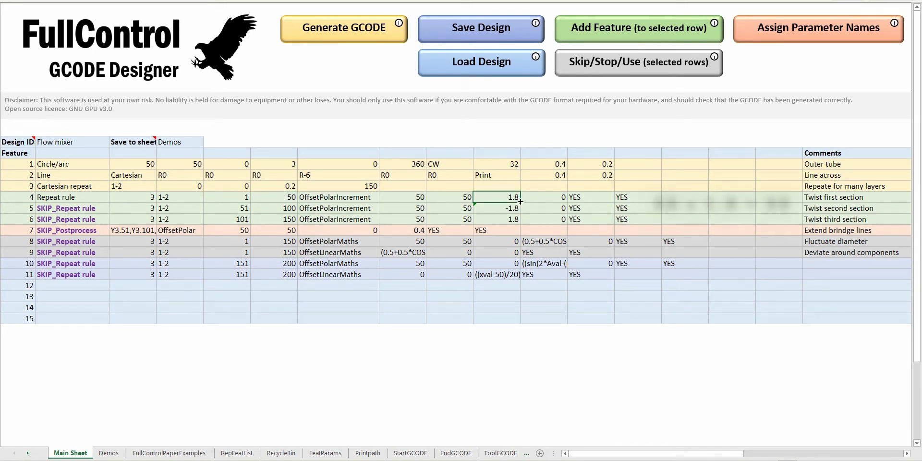
# Generate the GCODE with the first twist, replace the code in the preview program and lower the last shown layer to 0.
pyautogui.click(351, 40)
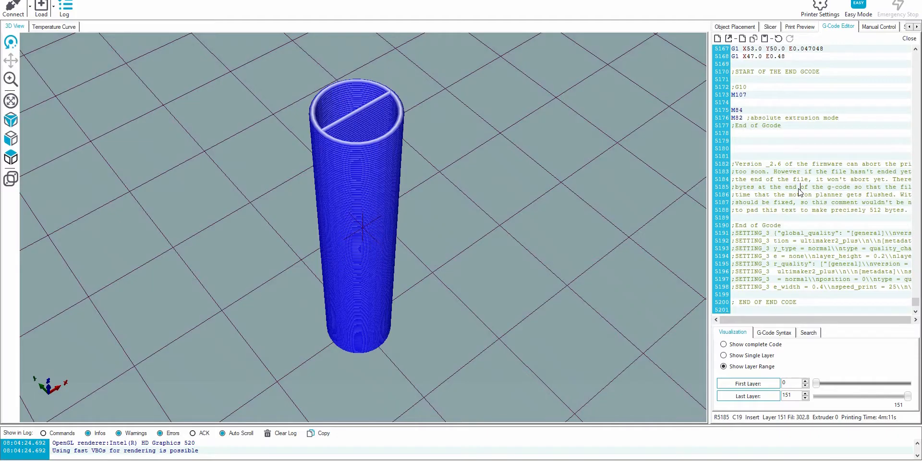
pyautogui.hotkey('ctrl', 'a')
pyautogui.hotkey('ctrl', 'v')
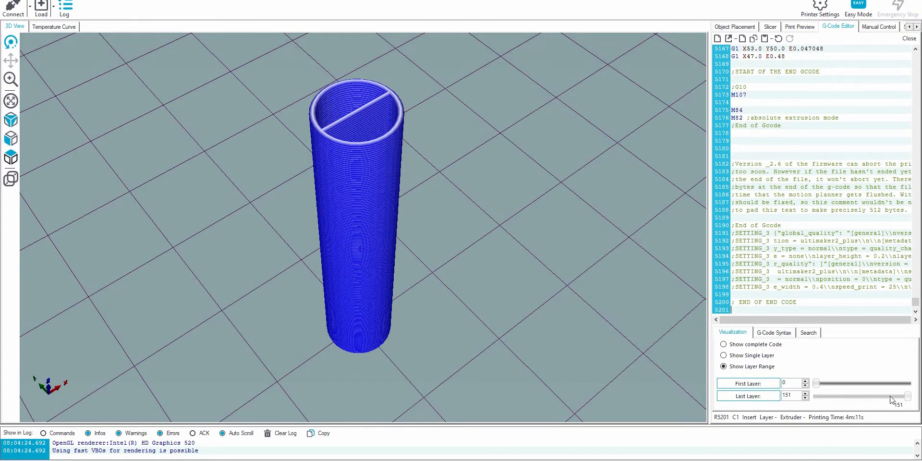
pyautogui.moveTo(907, 397); pyautogui.dragTo(806, 441)
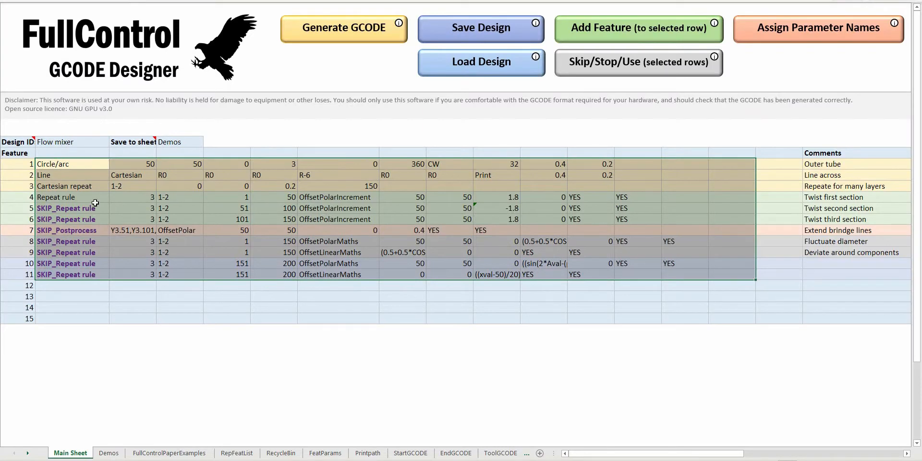
# In the design workbook, enable the skipped Repeat rules in features 5 and 6, checking feature 5's angle increment.
pyautogui.moveTo(91, 208)
pyautogui.mouseDown()
pyautogui.moveTo(201, 221)
pyautogui.moveTo(96, 219)
pyautogui.mouseUp()
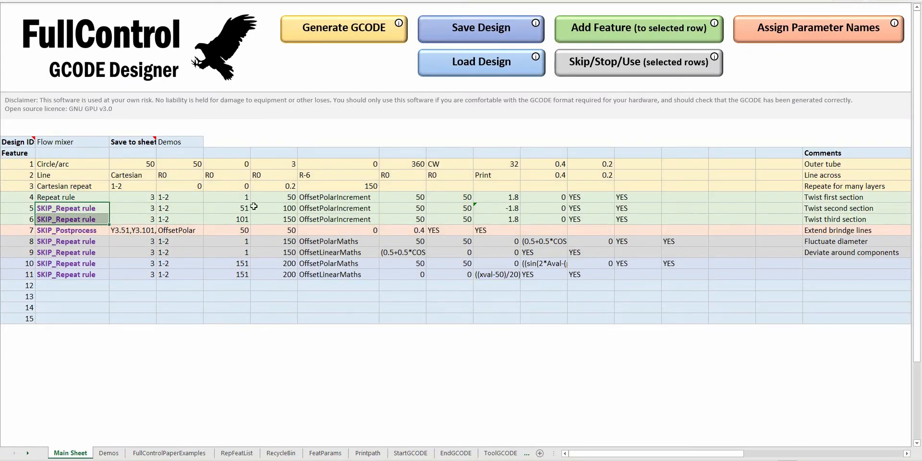
pyautogui.click(611, 62)
pyautogui.click(621, 54)
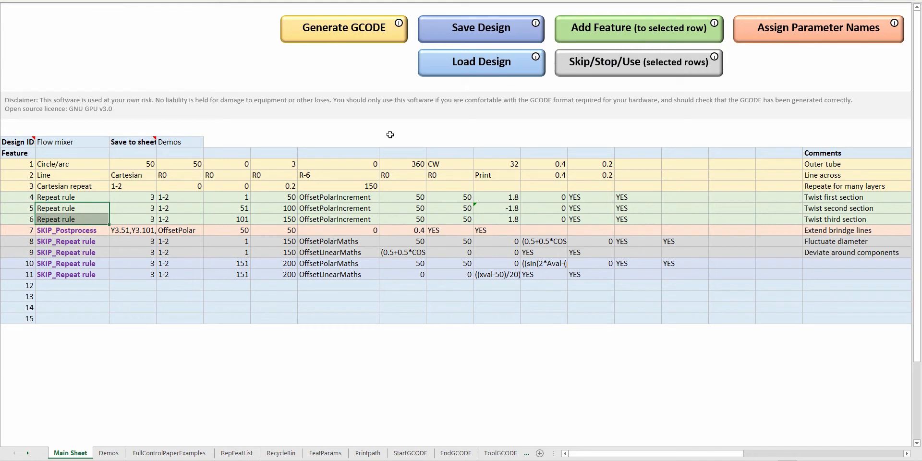
pyautogui.click(213, 215)
pyautogui.click(503, 210)
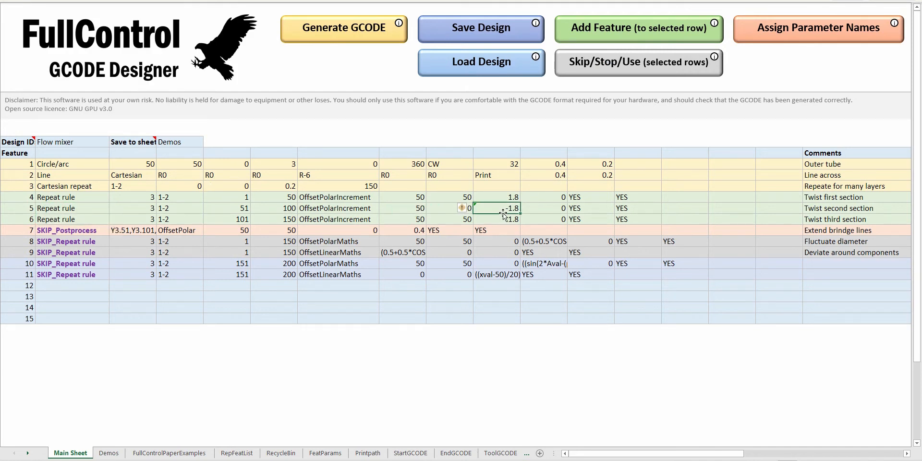
# Regenerate the GCODE with all three twist sections and replace the code in the preview program's editor with it.
pyautogui.click(335, 31)
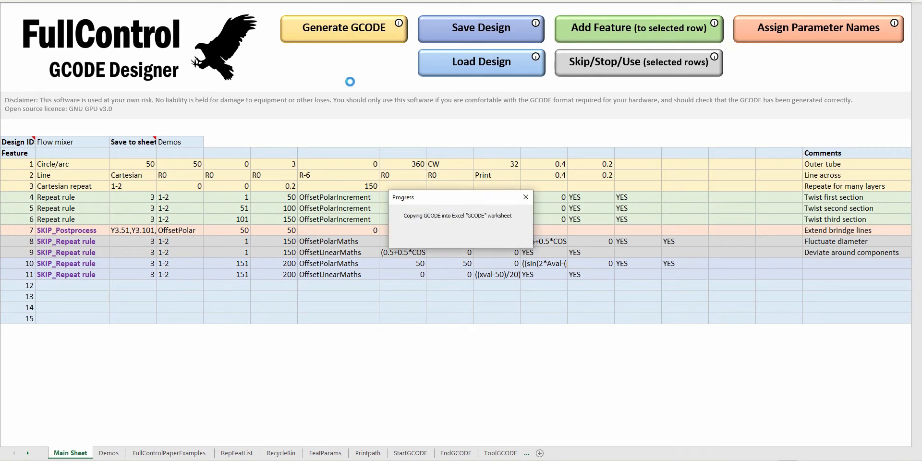
pyautogui.press('Return')
pyautogui.hotkey('alt', 'Tab')
pyautogui.hotkey('ctrl', 'a')
pyautogui.hotkey('ctrl', 'v')
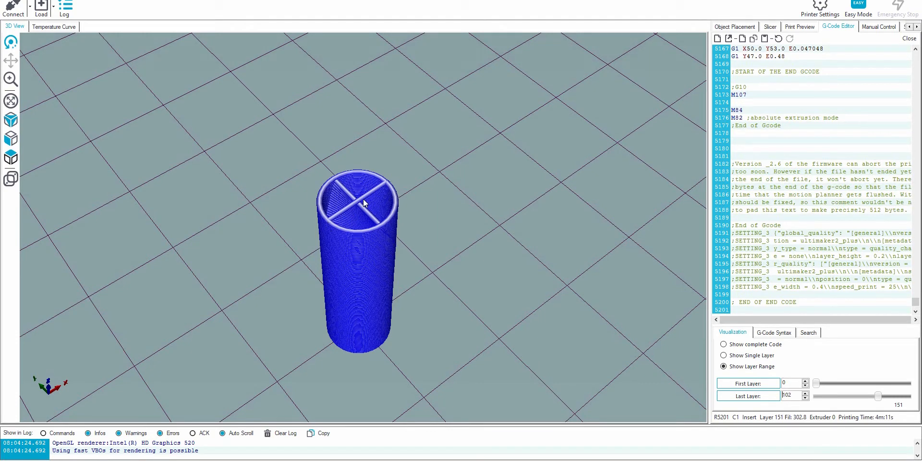
# Inspect the bridging lines in the preview by tilting the view, limiting the last layer to 52 and zooming to fit.
pyautogui.moveTo(393, 224); pyautogui.dragTo(381, 179)
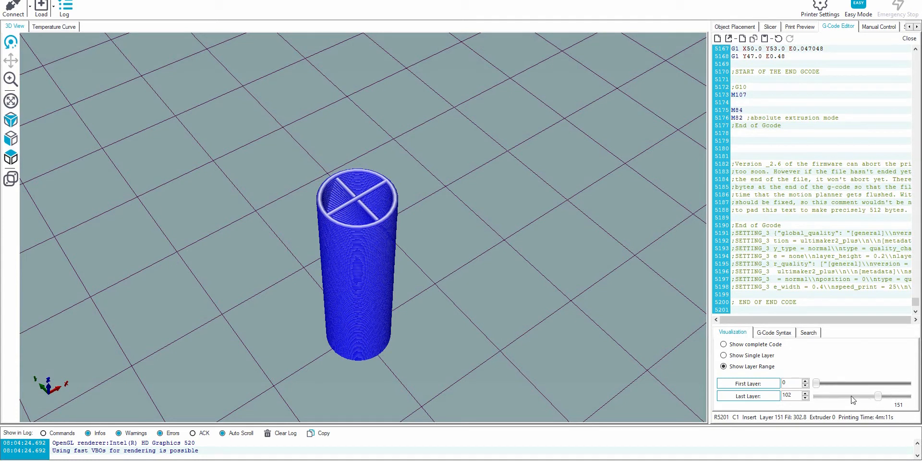
pyautogui.moveTo(878, 400); pyautogui.dragTo(847, 400)
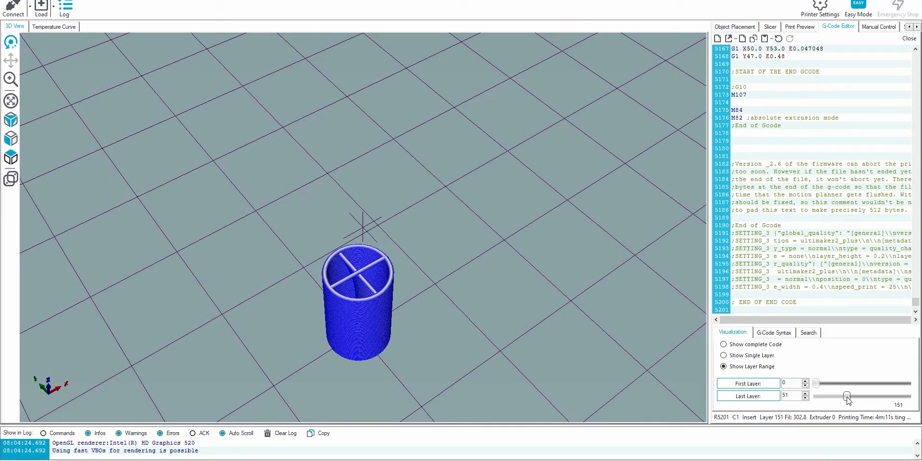
pyautogui.moveTo(847, 397); pyautogui.dragTo(848, 398)
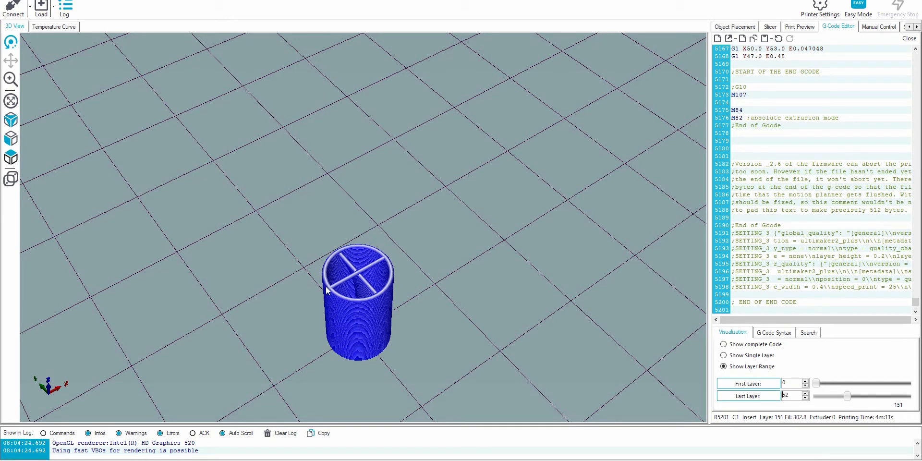
pyautogui.click(10, 102)
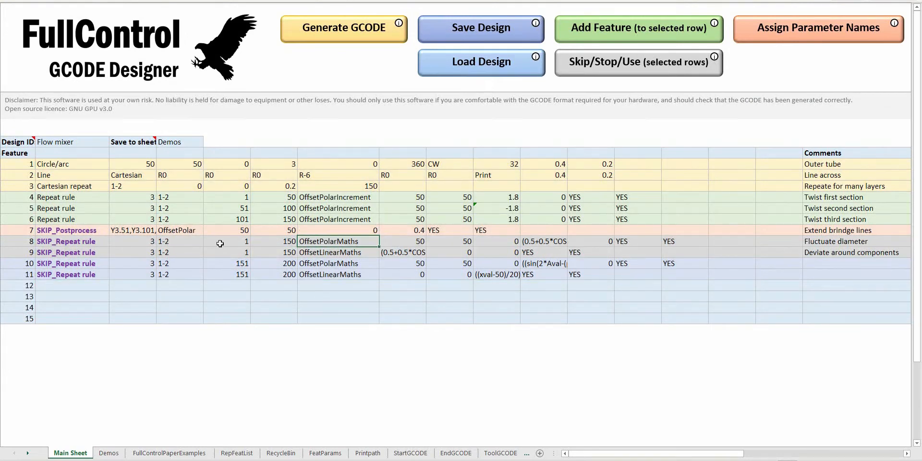
# In the design workbook, enable the skipped Postprocess in feature 7, check its radial offset, and regenerate the GCODE for preview.
pyautogui.click(128, 229)
pyautogui.click(608, 63)
pyautogui.click(608, 62)
pyautogui.click(56, 175)
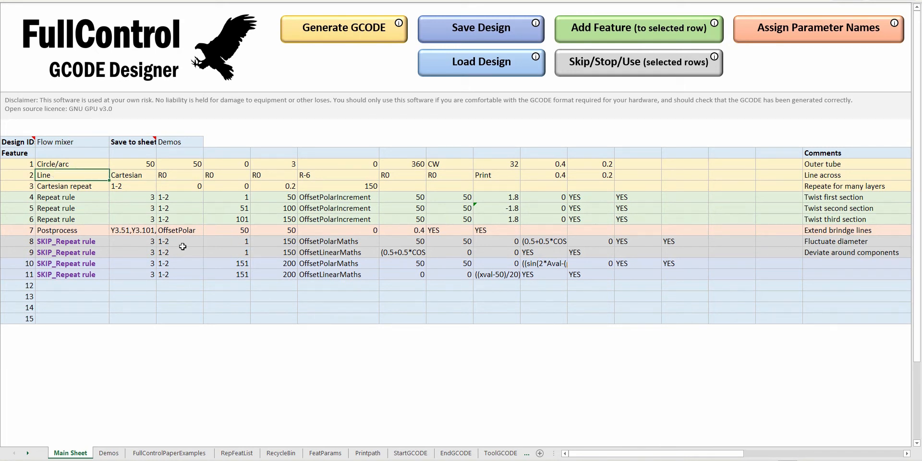
pyautogui.click(410, 232)
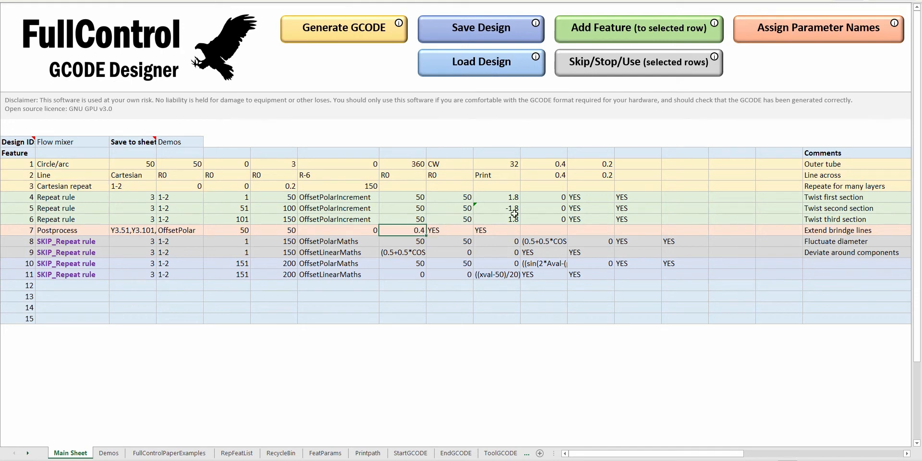
pyautogui.click(348, 37)
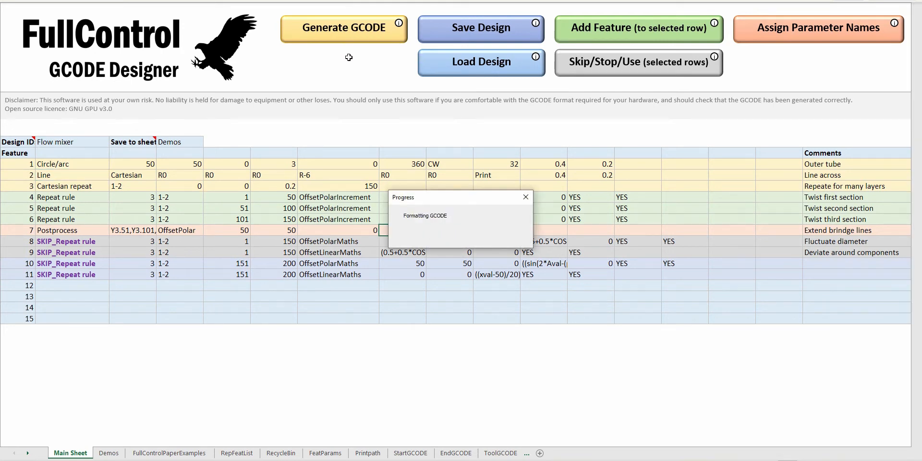
pyautogui.press('Return')
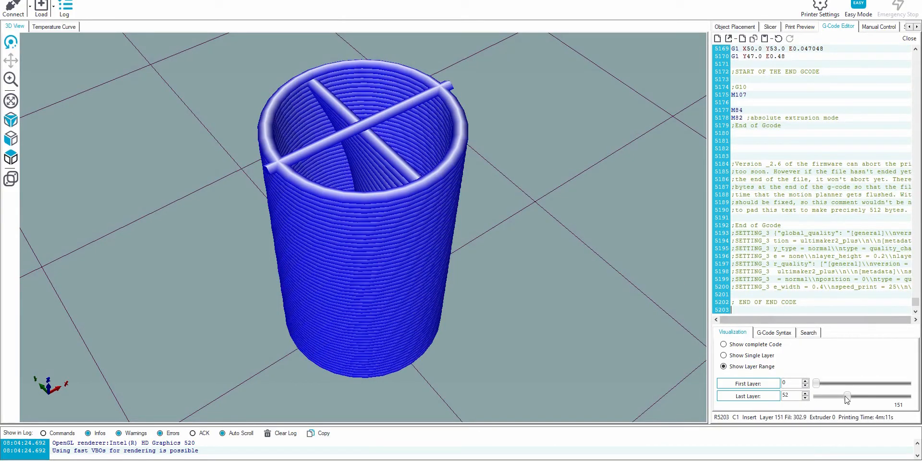
# Raise the preview's last layer step by step to 57 to inspect the layers above the first bridging lines.
pyautogui.press('Up')
pyautogui.press('Up')
pyautogui.press('Up')
pyautogui.press('Up')
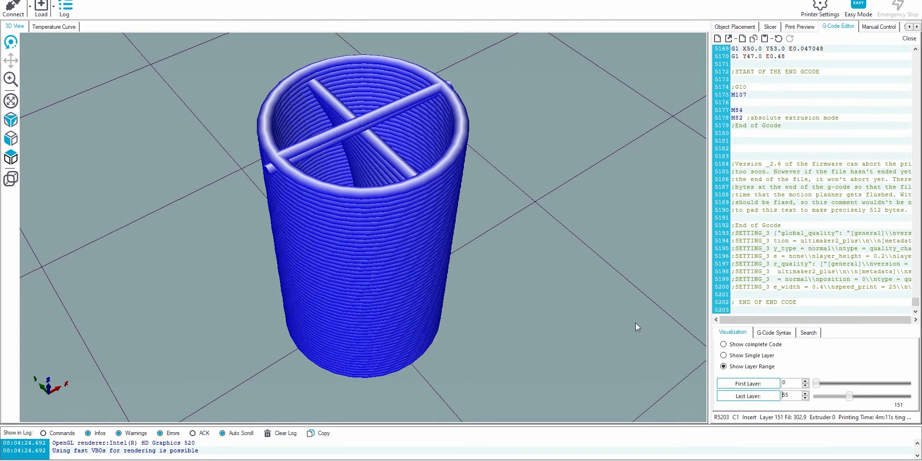
pyautogui.moveTo(450, 286); pyautogui.dragTo(612, 307)
pyautogui.press('Up')
pyautogui.press('Up')
pyautogui.press('Up')
pyautogui.press('Up')
pyautogui.press('Up')
pyautogui.press('Up')
pyautogui.press('Up')
pyautogui.press('Up')
pyautogui.press('Up')
pyautogui.press('Up')
pyautogui.press('Up')
pyautogui.press('Up')
pyautogui.press('Up')
pyautogui.press('Up')
pyautogui.press('Up')
pyautogui.press('Up')
pyautogui.press('Up')
pyautogui.press('Up')
pyautogui.press('Up')
pyautogui.press('Up')
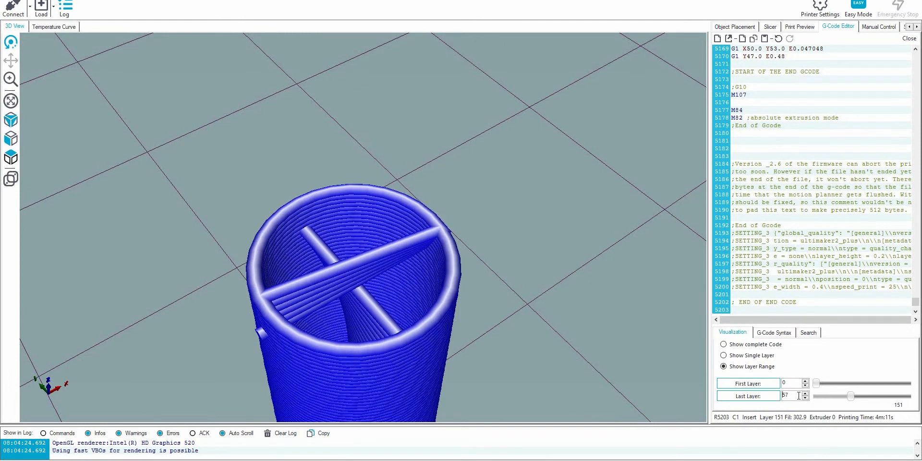
# Advance the last layer through the second twist section and settle on layer 102 to examine its bridging lines up close.
pyautogui.press('Up')
pyautogui.press('Up')
pyautogui.press('Up')
pyautogui.press('Up')
pyautogui.press('Up')
pyautogui.press('Up')
pyautogui.press('Up')
pyautogui.press('Up')
pyautogui.press('Up')
pyautogui.press('Up')
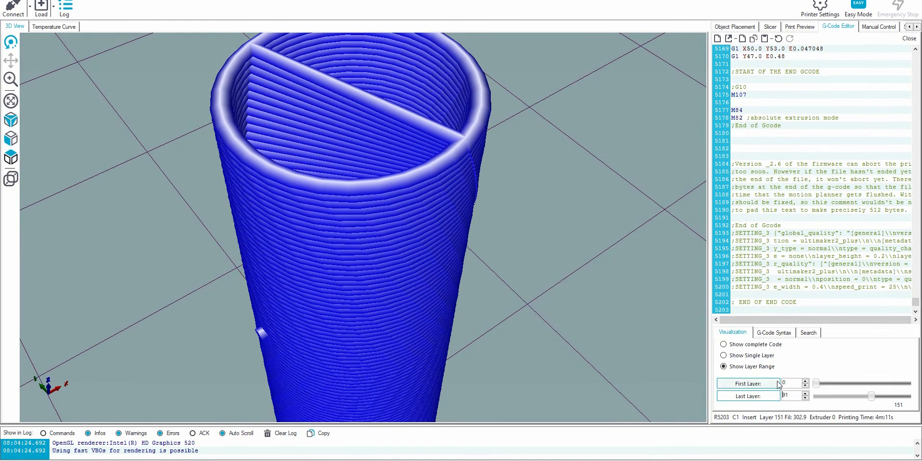
pyautogui.press('Up')
pyautogui.press('Up')
pyautogui.press('Up')
pyautogui.press('Up')
pyautogui.press('Up')
pyautogui.press('Up')
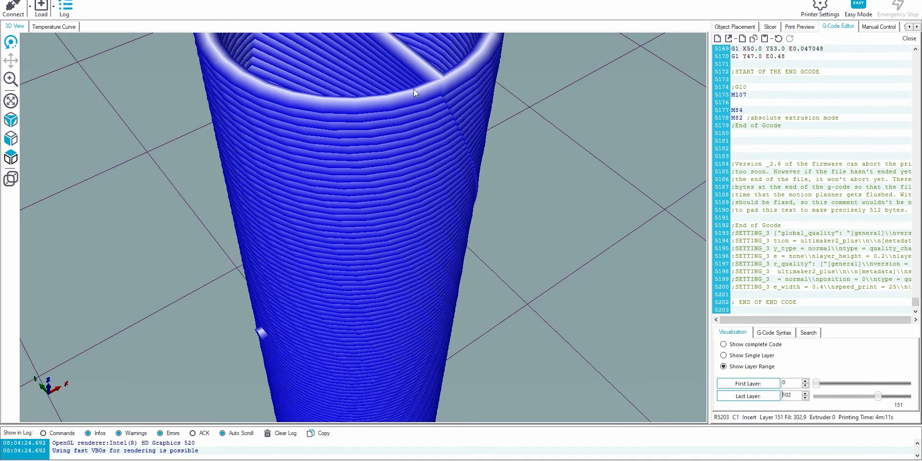
pyautogui.scroll(-3, 411, 100)
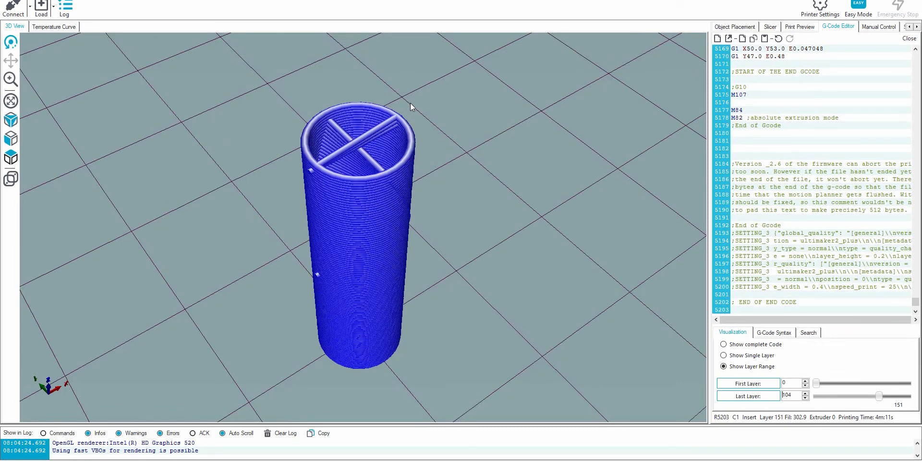
pyautogui.press('Down')
pyautogui.press('Down')
pyautogui.scroll(3, 474, 104)
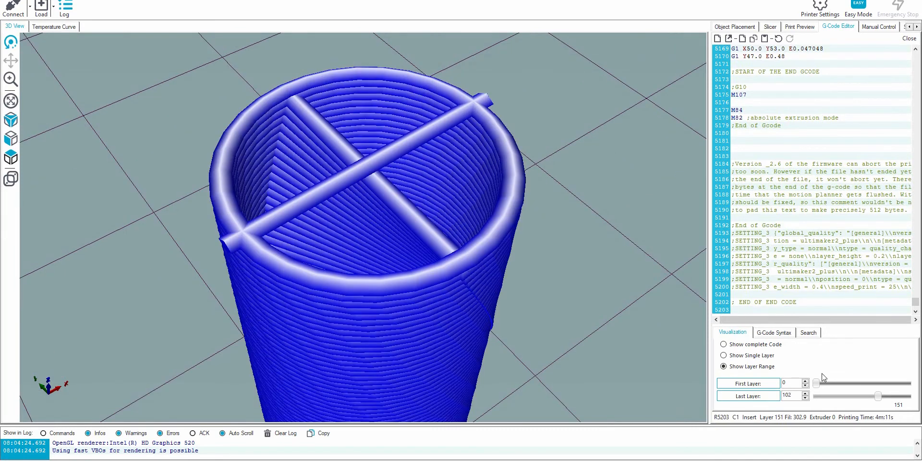
# Extend the preview's last layer to 148, fit the whole tube in view and inspect it from another angle.
pyautogui.moveTo(878, 396); pyautogui.dragTo(905, 397)
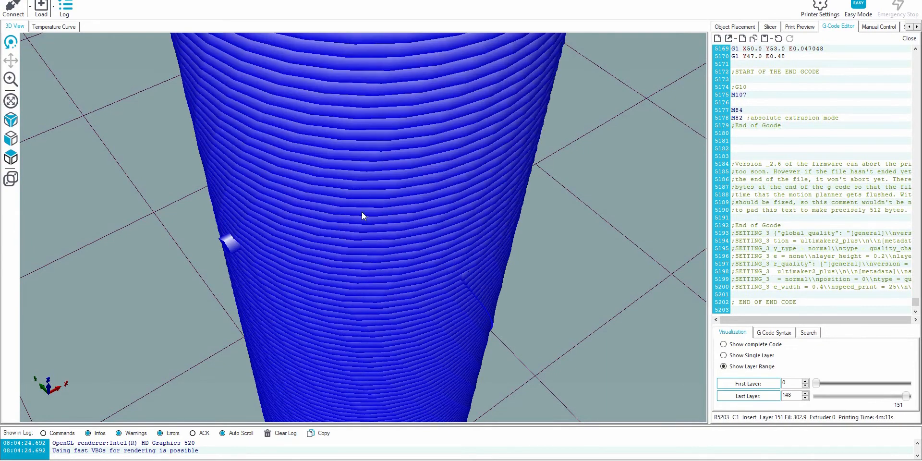
pyautogui.click(11, 101)
pyautogui.moveTo(393, 116); pyautogui.dragTo(351, 216)
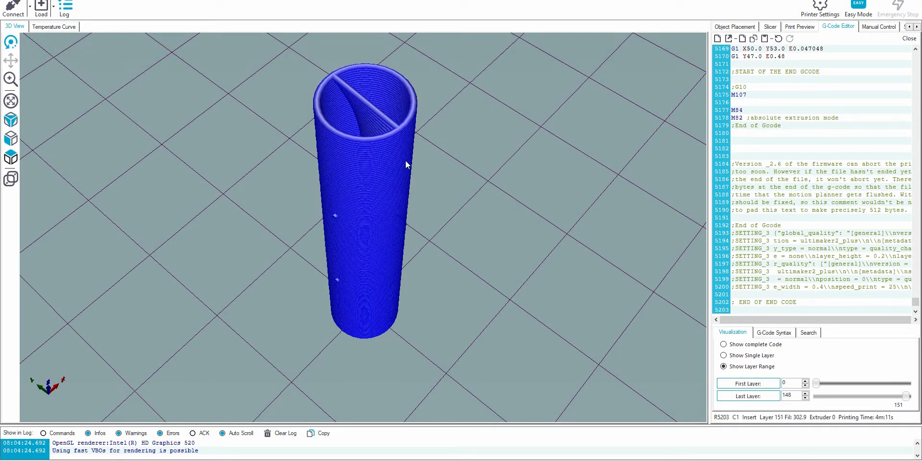
pyautogui.moveTo(421, 160)
pyautogui.mouseDown()
pyautogui.moveTo(365, 178)
pyautogui.moveTo(430, 166)
pyautogui.mouseUp()
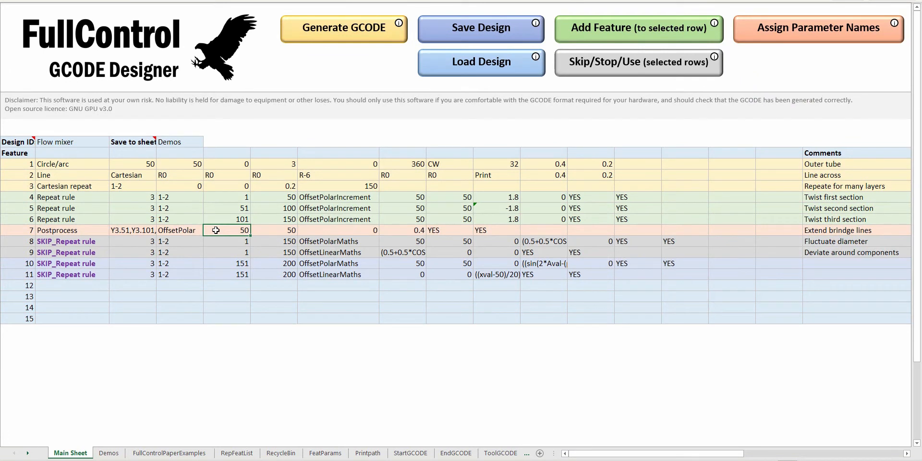
# In the design workbook, enable the skipped Repeat rule in feature 8 for fluctuating diameter and regenerate the GCODE for preview.
pyautogui.click(90, 240)
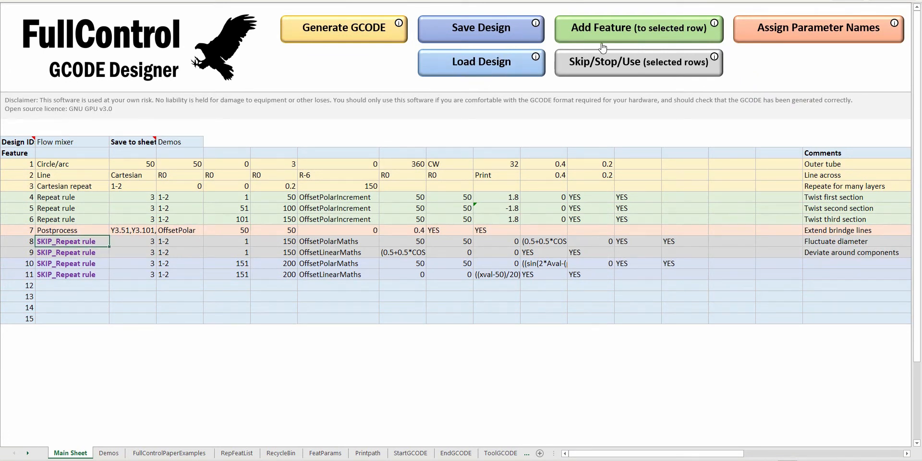
pyautogui.click(606, 63)
pyautogui.click(344, 28)
pyautogui.click(550, 289)
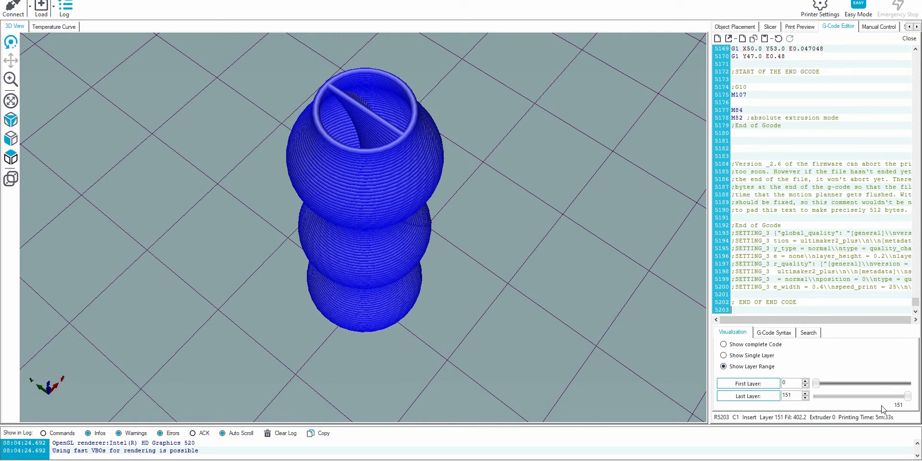
# Examine the fluctuating-diameter tube in the preview by resetting the last layer to 0 and building the layers up gradually.
pyautogui.moveTo(489, 245); pyautogui.dragTo(520, 230)
pyautogui.moveTo(908, 396); pyautogui.dragTo(817, 397)
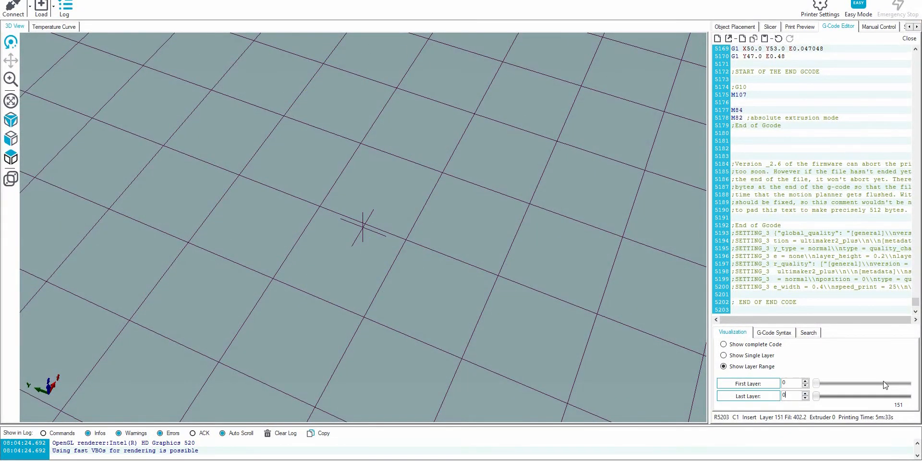
pyautogui.press('Up')
pyautogui.press('Up')
pyautogui.press('Up')
pyautogui.press('Up')
pyautogui.press('Up')
pyautogui.press('Up')
pyautogui.press('Up')
pyautogui.press('Up')
pyautogui.press('Up')
pyautogui.press('Up')
pyautogui.press('Up')
pyautogui.press('Up')
pyautogui.press('Up')
pyautogui.press('Up')
pyautogui.press('Up')
pyautogui.press('Up')
pyautogui.press('Up')
pyautogui.press('Up')
pyautogui.press('Up')
pyautogui.press('Up')
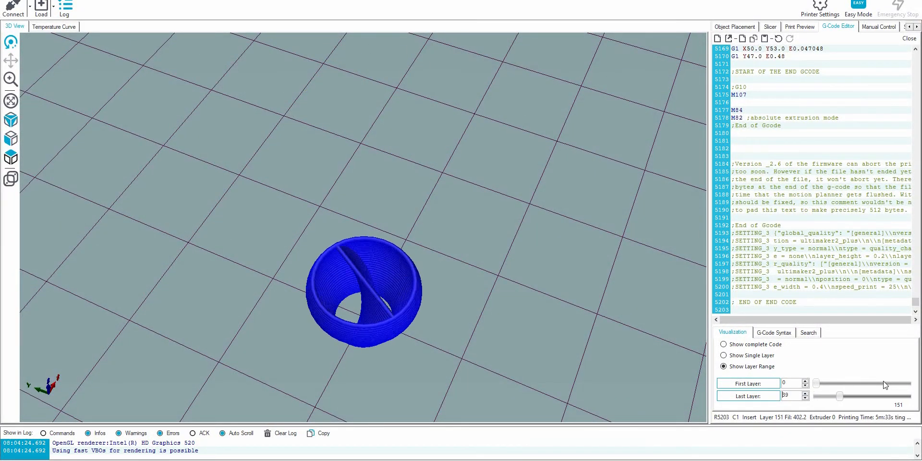
pyautogui.press('Up')
pyautogui.press('Up')
pyautogui.press('Up')
pyautogui.press('Up')
pyautogui.press('Up')
pyautogui.press('Up')
pyautogui.press('Up')
pyautogui.press('Up')
pyautogui.press('Up')
pyautogui.press('Up')
pyautogui.press('Up')
pyautogui.press('Up')
pyautogui.press('Up')
pyautogui.press('Up')
pyautogui.press('Up')
pyautogui.press('Up')
pyautogui.press('Up')
pyautogui.press('Up')
pyautogui.press('Up')
pyautogui.press('Up')
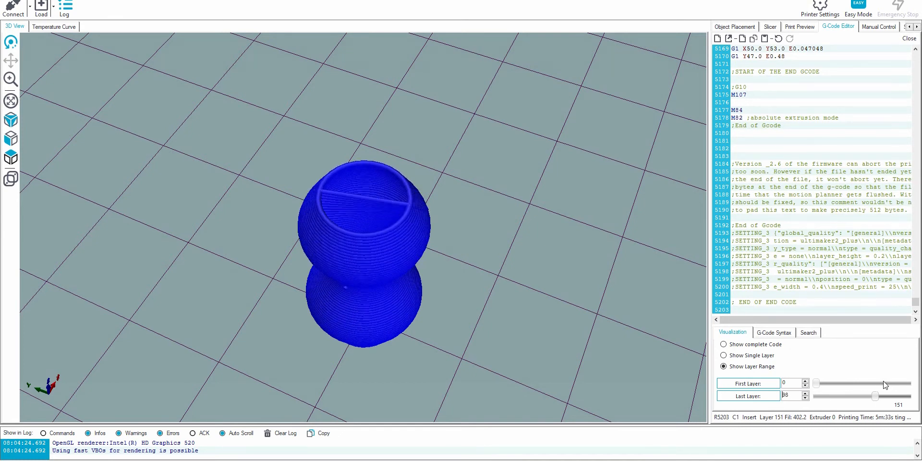
pyautogui.press('Up')
pyautogui.press('Up')
pyautogui.press('Up')
pyautogui.press('Up')
pyautogui.press('Up')
pyautogui.press('Up')
pyautogui.press('Up')
pyautogui.press('Up')
pyautogui.press('Up')
pyautogui.press('Up')
pyautogui.press('Up')
pyautogui.press('Up')
pyautogui.press('Up')
pyautogui.press('Up')
pyautogui.press('Up')
pyautogui.press('Up')
pyautogui.press('Up')
pyautogui.press('Up')
pyautogui.press('Up')
pyautogui.press('Up')
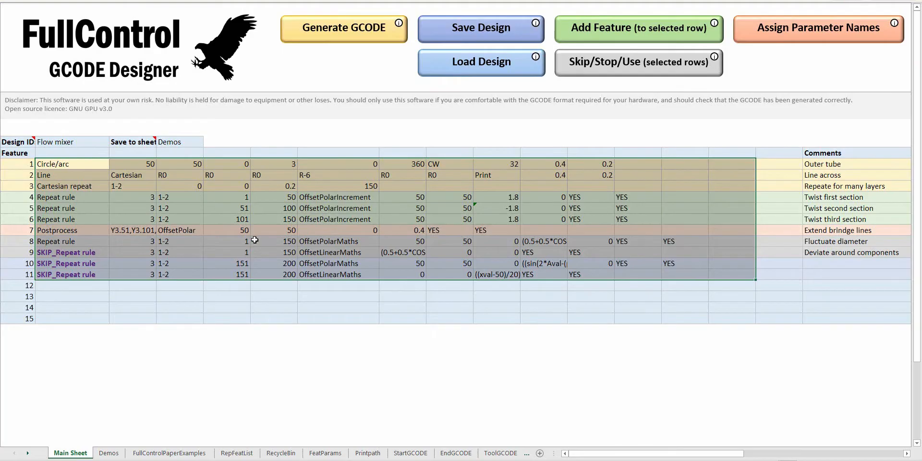
# In the design workbook, skip feature 8 again and enable the Repeat rule in feature 9 that deviates around components.
pyautogui.click(272, 235)
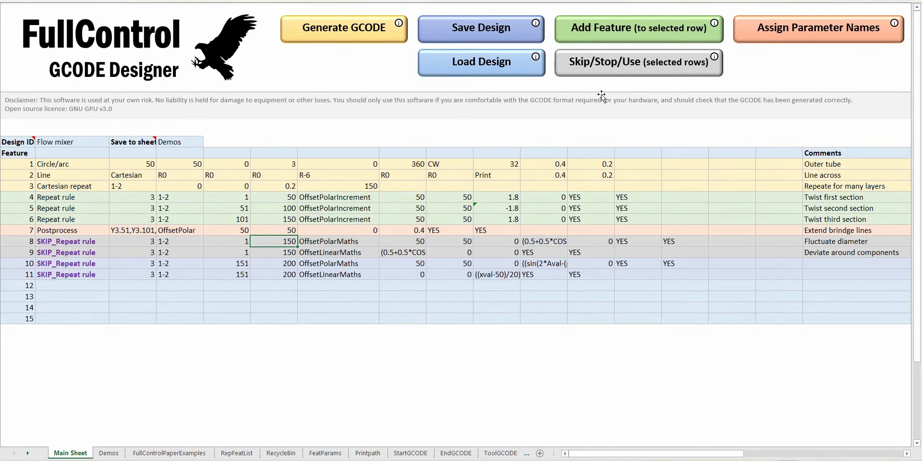
pyautogui.click(457, 254)
pyautogui.click(594, 61)
pyautogui.click(537, 253)
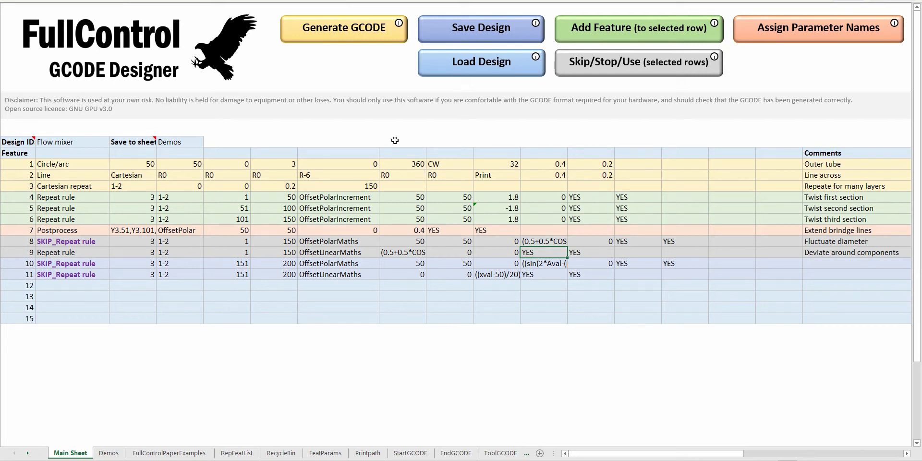
# Regenerate the GCODE with the deviation rule and replace the code in the preview program's editor with it.
pyautogui.click(361, 39)
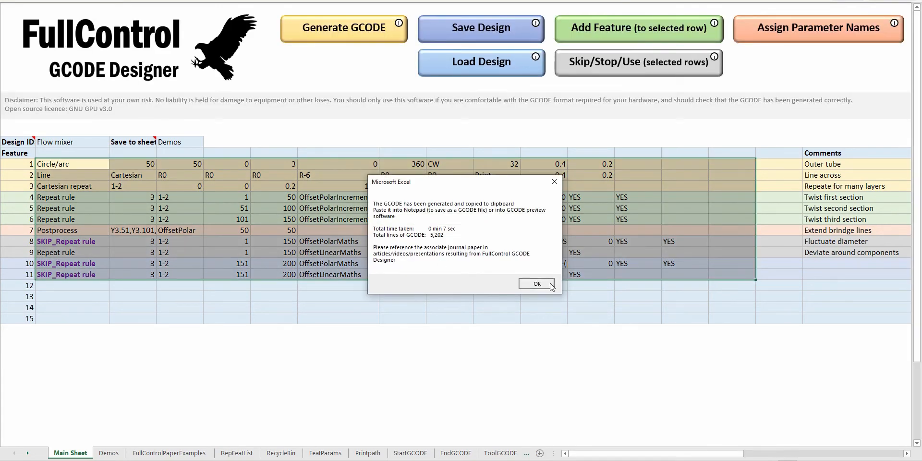
pyautogui.click(551, 284)
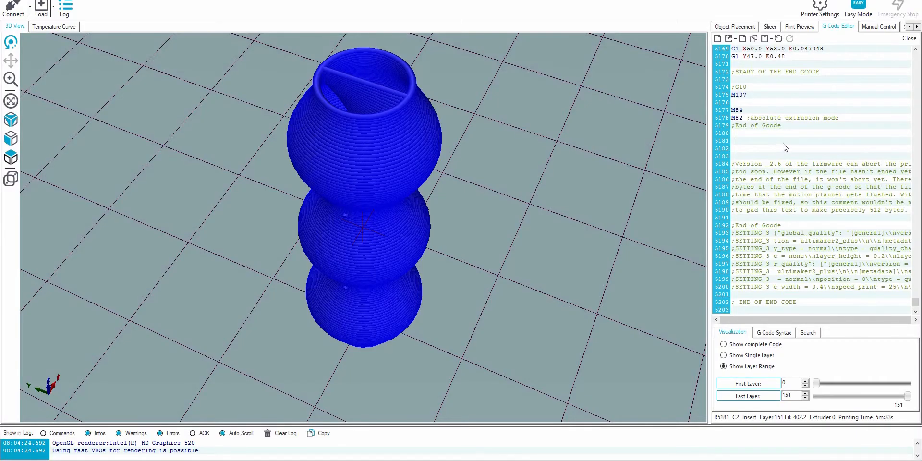
pyautogui.hotkey('ctrl', 'a')
pyautogui.hotkey('ctrl', 'v')
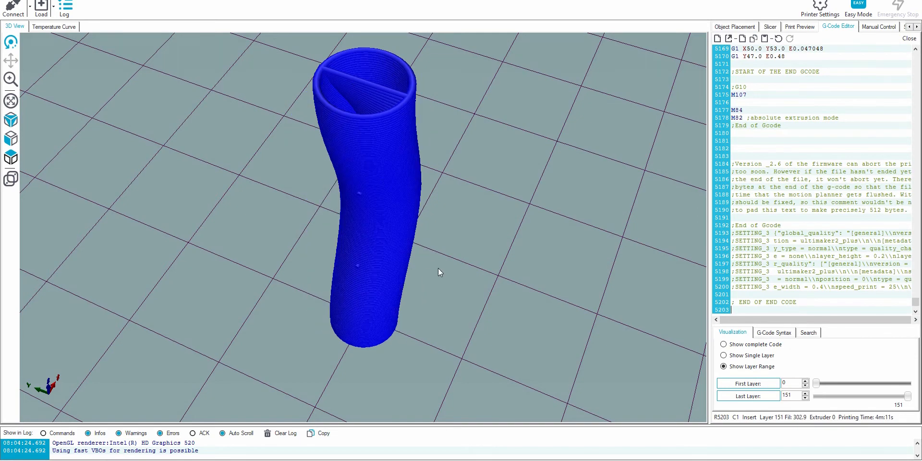
# Inspect the deviating tube in the preview from the side and from above.
pyautogui.scroll(5, 418, 262)
pyautogui.moveTo(340, 214); pyautogui.dragTo(319, 229)
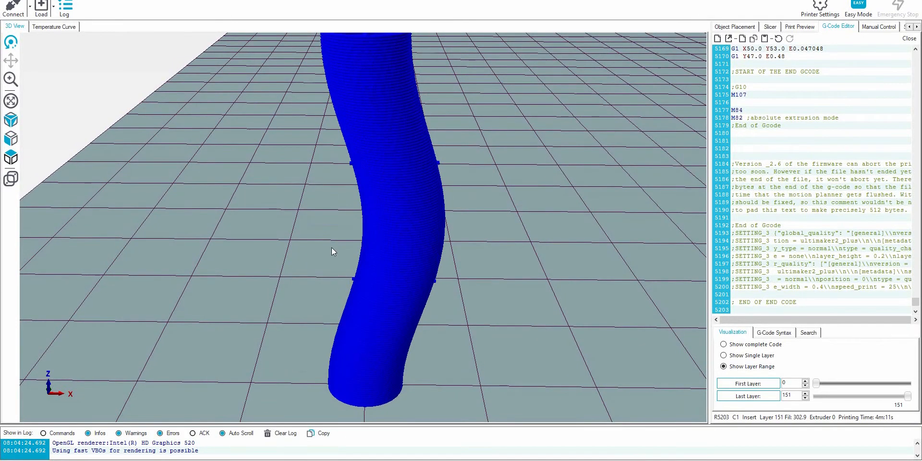
pyautogui.moveTo(366, 221); pyautogui.dragTo(329, 232)
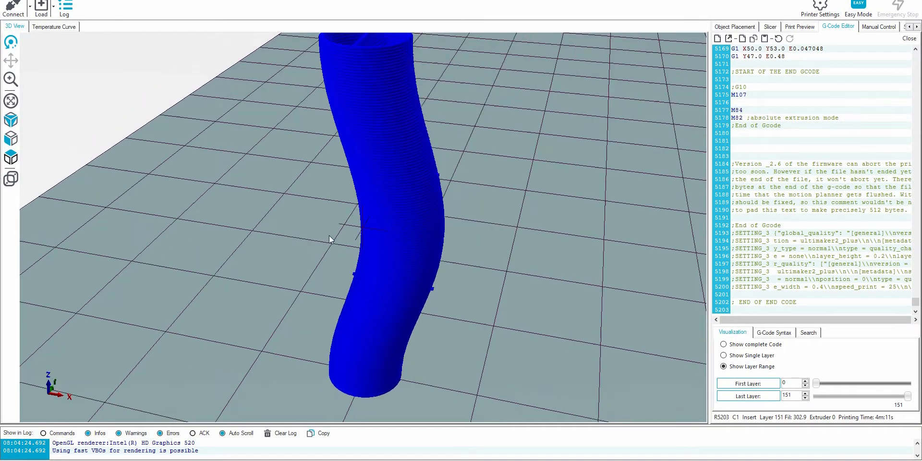
pyautogui.moveTo(548, 244); pyautogui.dragTo(535, 272)
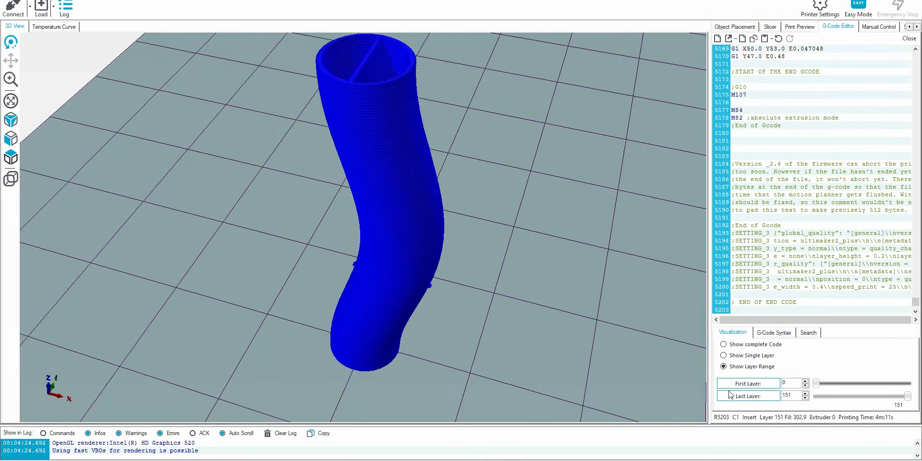
# Reset the last layer to 0 and raise it to 151 to watch the curved tube build up.
pyautogui.click(821, 396)
pyautogui.moveTo(821, 397); pyautogui.dragTo(809, 397)
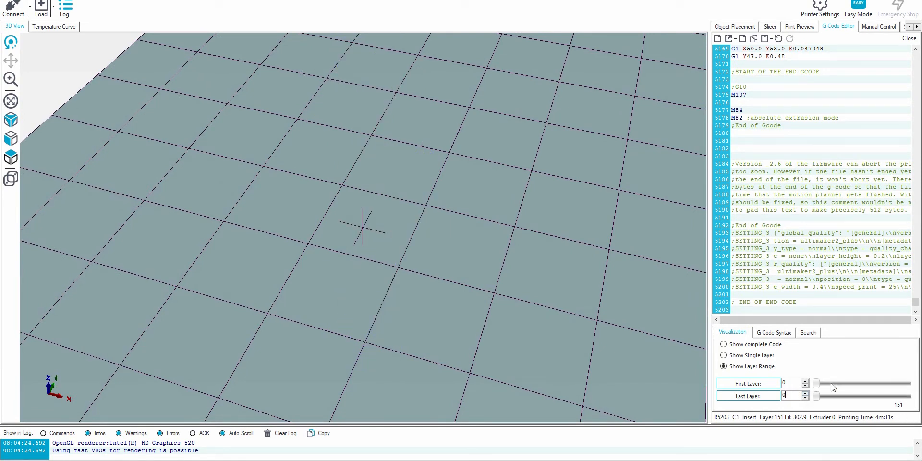
pyautogui.press('Up')
pyautogui.press('Up')
pyautogui.press('Up')
pyautogui.press('Up')
pyautogui.press('Up')
pyautogui.press('Up')
pyautogui.press('Up')
pyautogui.press('Up')
pyautogui.press('Up')
pyautogui.press('Up')
pyautogui.press('Up')
pyautogui.press('Up')
pyautogui.press('Up')
pyautogui.press('Up')
pyautogui.press('Up')
pyautogui.press('Up')
pyautogui.press('Up')
pyautogui.press('Up')
pyautogui.press('Up')
pyautogui.press('Up')
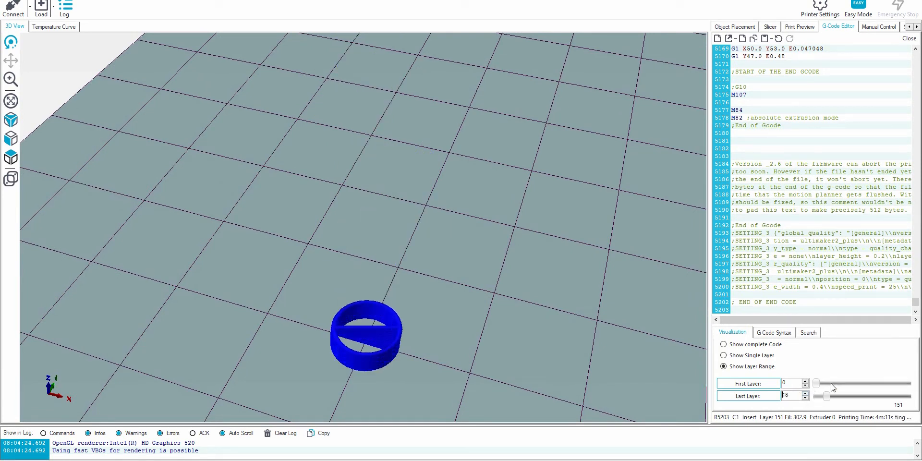
pyautogui.press('Up')
pyautogui.press('Up')
pyautogui.press('Up')
pyautogui.press('Up')
pyautogui.press('Up')
pyautogui.press('Up')
pyautogui.press('Up')
pyautogui.press('Up')
pyautogui.press('Up')
pyautogui.press('Up')
pyautogui.press('Up')
pyautogui.press('Up')
pyautogui.press('Up')
pyautogui.press('Up')
pyautogui.press('Up')
pyautogui.press('Up')
pyautogui.press('Up')
pyautogui.press('Up')
pyautogui.press('Up')
pyautogui.press('Up')
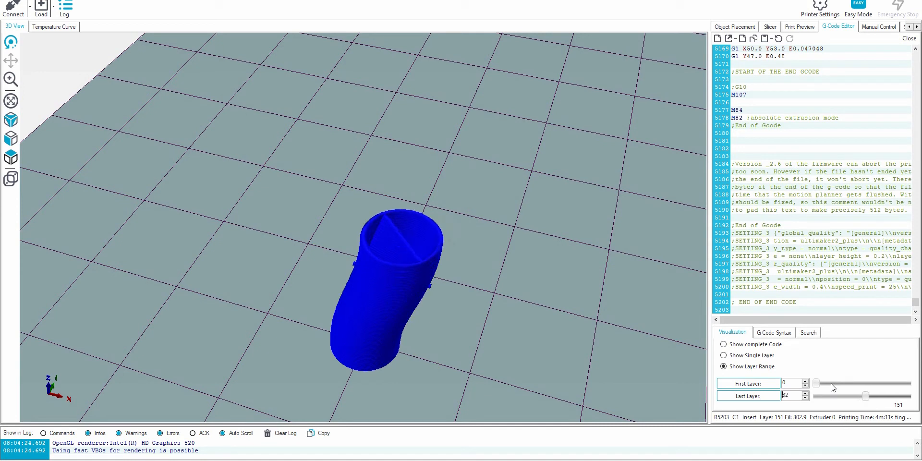
pyautogui.press('Up')
pyautogui.press('Up')
pyautogui.press('Up')
pyautogui.press('Up')
pyautogui.press('Up')
pyautogui.press('Up')
pyautogui.press('Up')
pyautogui.press('Up')
pyautogui.press('Up')
pyautogui.press('Up')
pyautogui.press('Up')
pyautogui.press('Up')
pyautogui.press('Up')
pyautogui.press('Up')
pyautogui.press('Up')
pyautogui.press('Up')
pyautogui.press('Up')
pyautogui.press('Up')
pyautogui.press('Up')
pyautogui.press('Up')
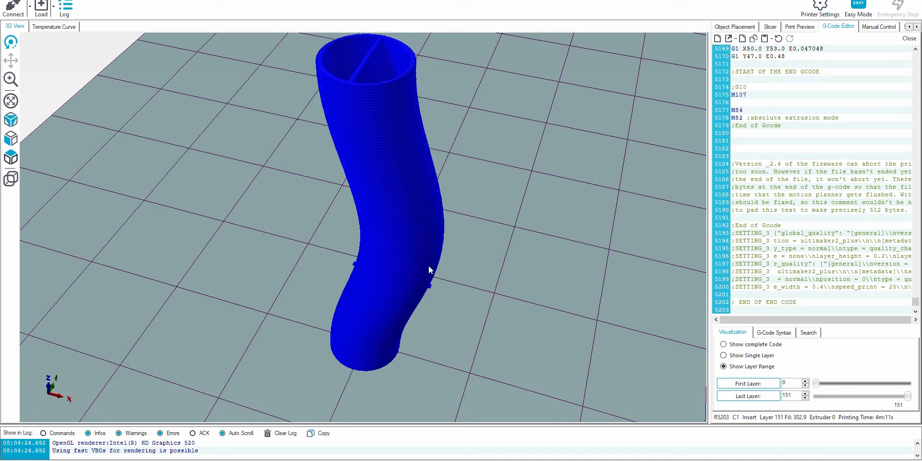
pyautogui.moveTo(375, 281); pyautogui.dragTo(405, 278)
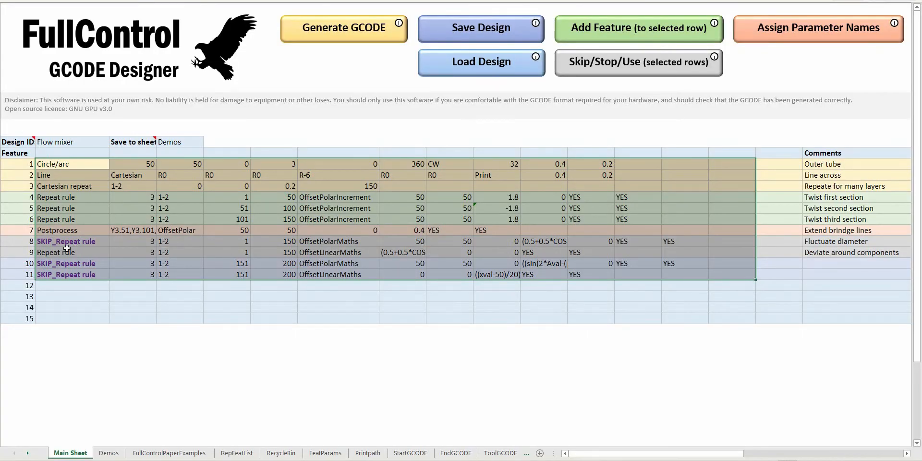
# In the design workbook, skip feature 9 and set feature 3's number of repeats to 200.
pyautogui.click(57, 254)
pyautogui.click(611, 64)
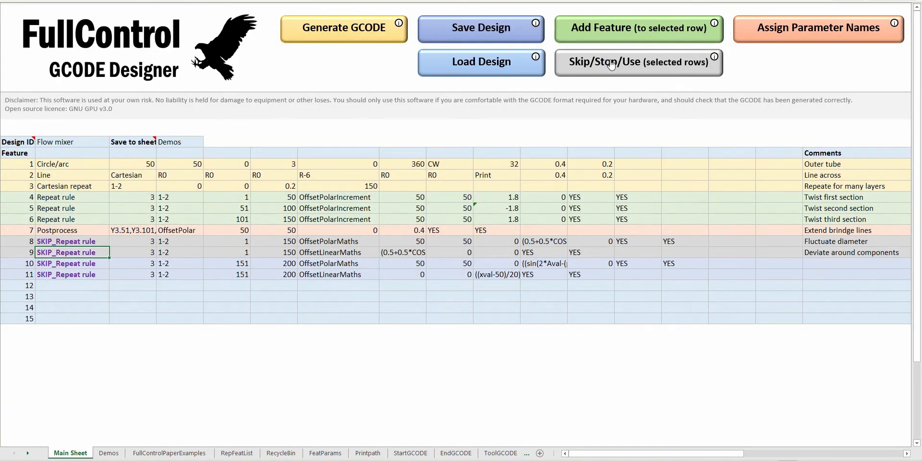
pyautogui.click(347, 184)
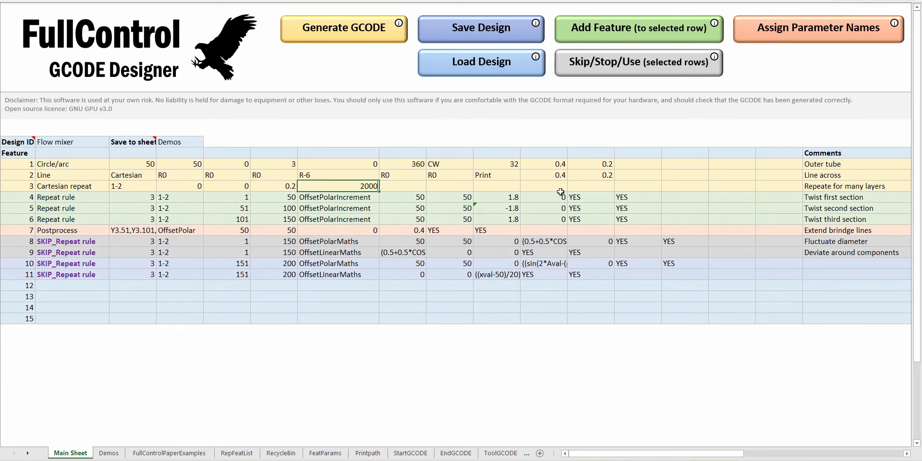
pyautogui.press('Return')
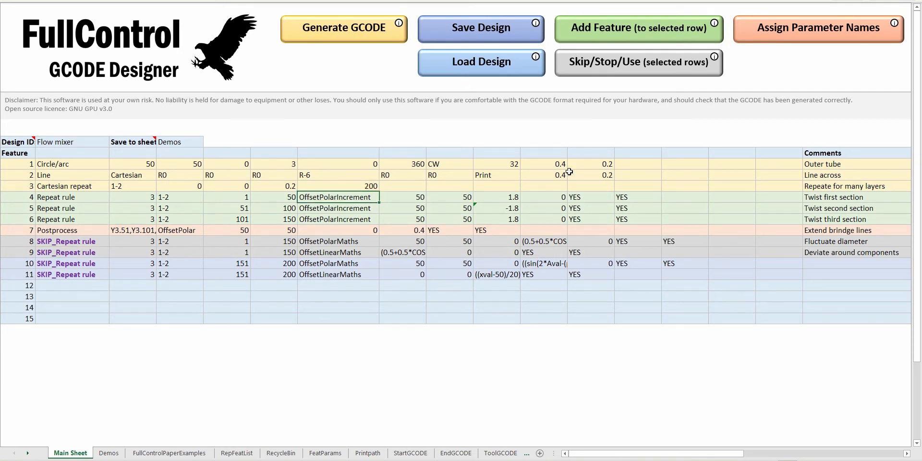
# Set the number of segments of the outer tube circle in feature 1 to 64 and regenerate the GCODE for preview.
pyautogui.click(504, 163)
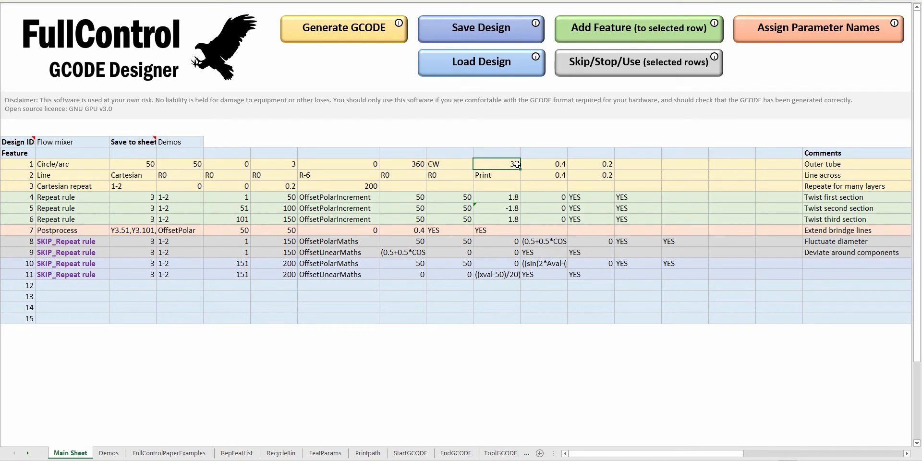
pyautogui.write('64')
pyautogui.press('Return')
pyautogui.click(356, 37)
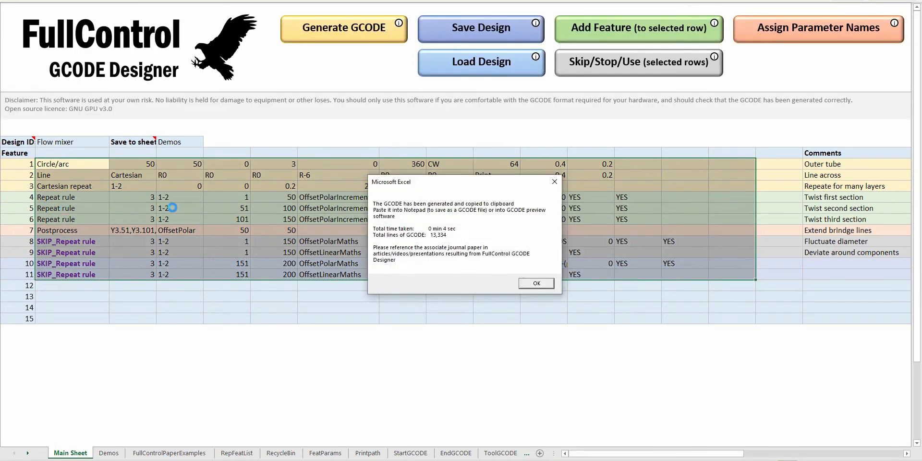
pyautogui.click(551, 282)
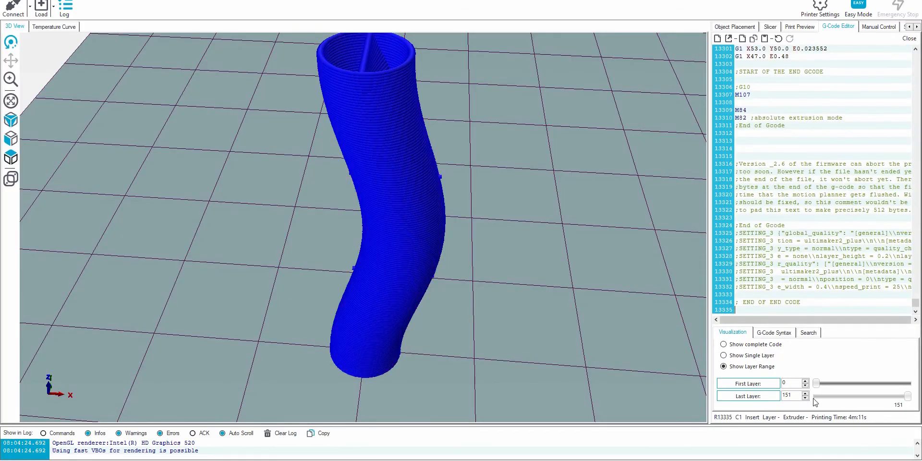
# Reset the last layer to the bottom and raise it to 201 to watch the taller straight tube build up.
pyautogui.moveTo(906, 395); pyautogui.dragTo(792, 395)
pyautogui.scroll(15, 796, 395)
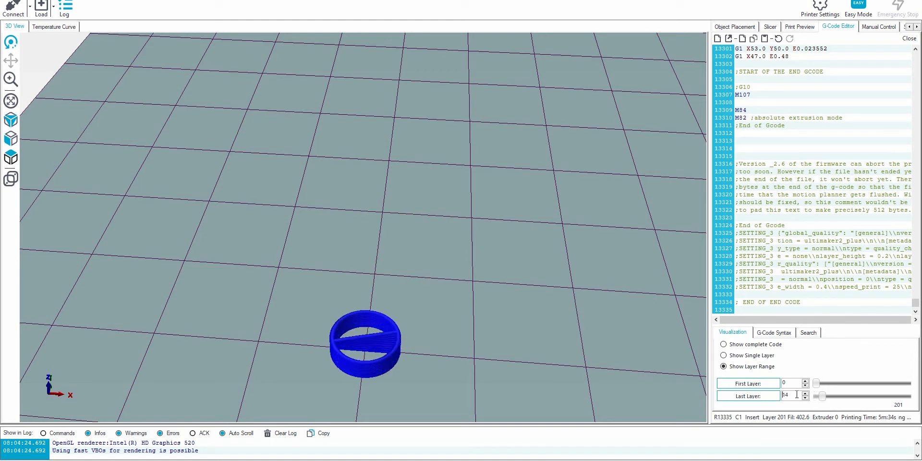
pyautogui.scroll(20, 796, 394)
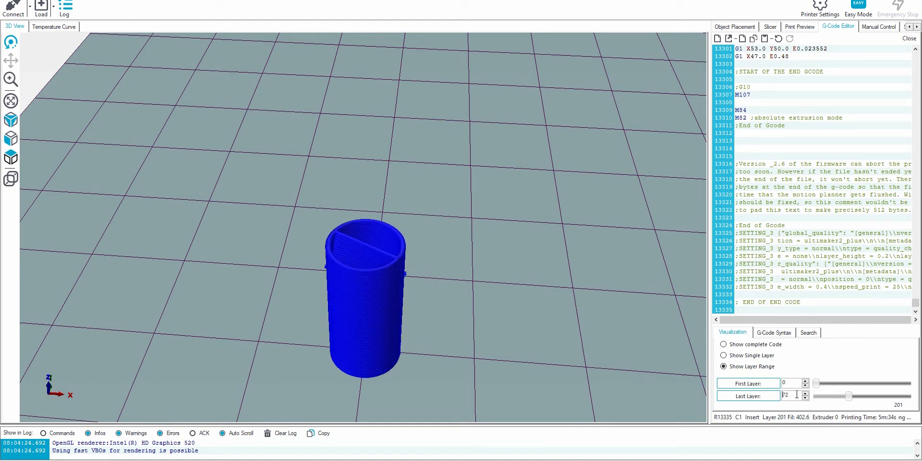
pyautogui.scroll(15, 796, 395)
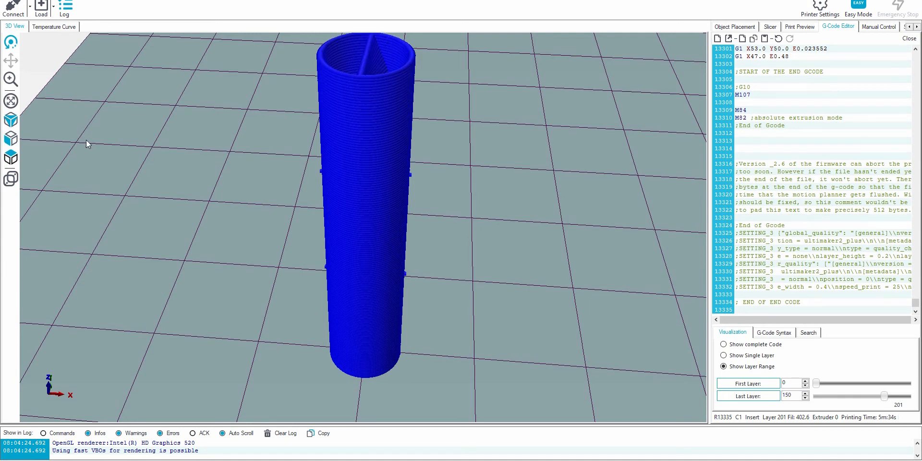
pyautogui.moveTo(364, 206); pyautogui.dragTo(395, 296)
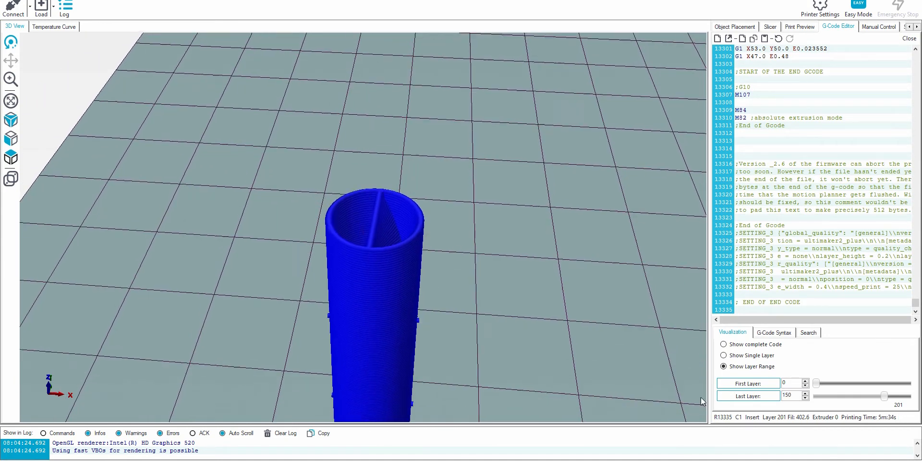
pyautogui.scroll(14, 787, 383)
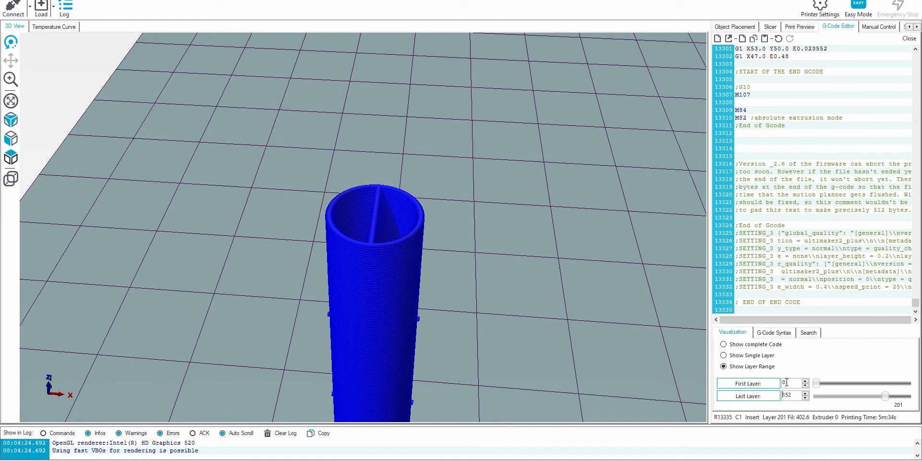
pyautogui.scroll(3, 787, 382)
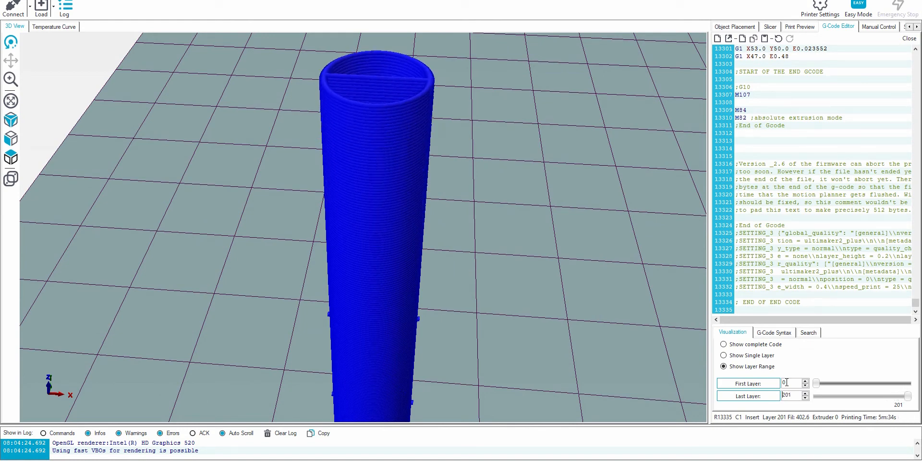
pyautogui.moveTo(367, 212); pyautogui.dragTo(418, 185)
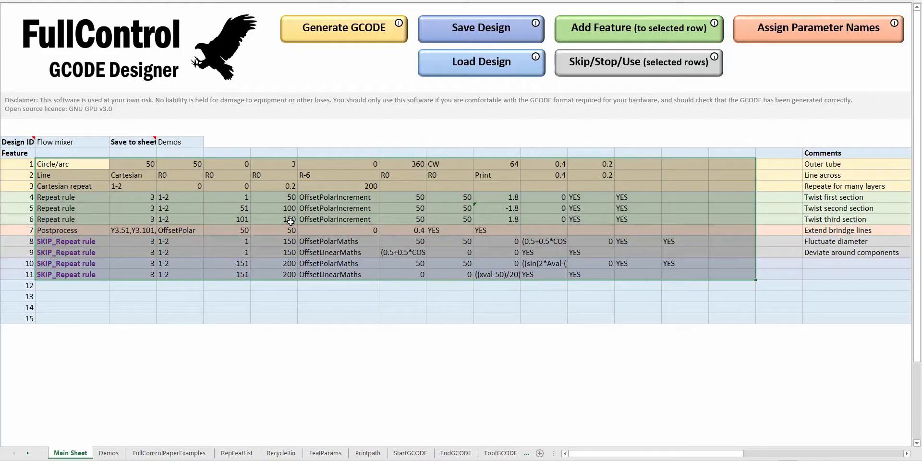
# Enable feature 10 in the design workbook, regenerate the GCODE and replace the code in the preview's editor with it.
pyautogui.click(306, 263)
pyautogui.click(600, 65)
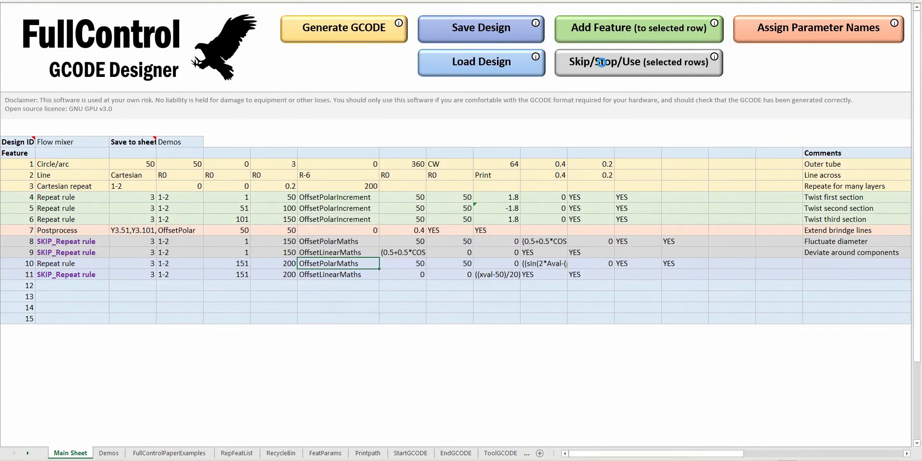
pyautogui.click(331, 32)
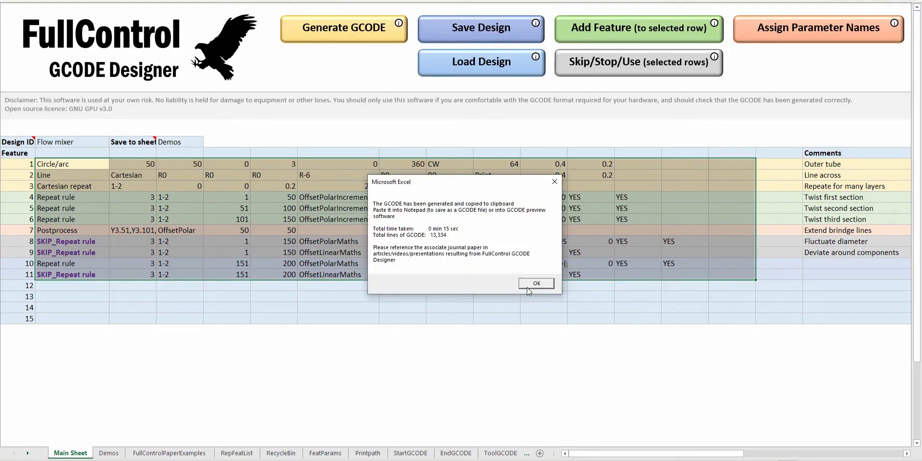
pyautogui.click(528, 285)
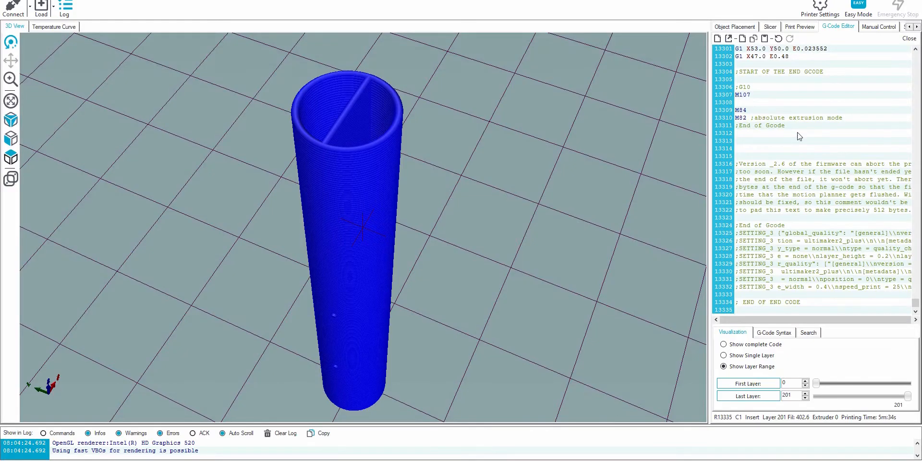
pyautogui.hotkey('ctrl', 'a')
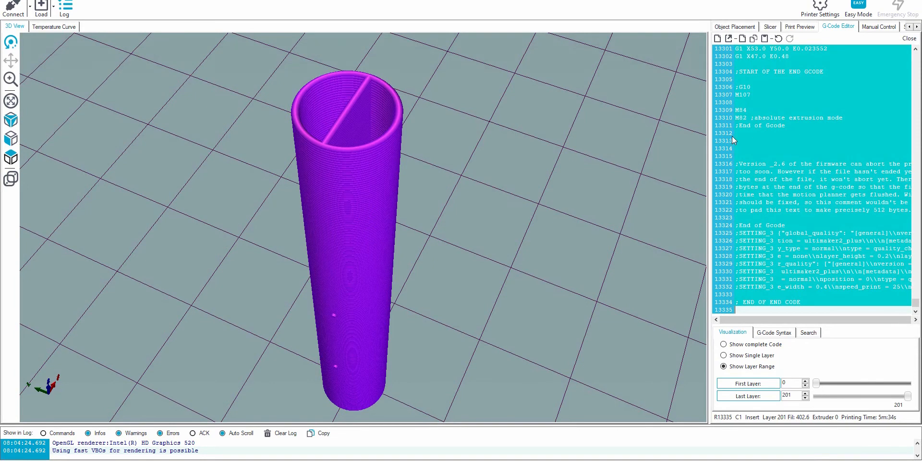
pyautogui.hotkey('ctrl', 'v')
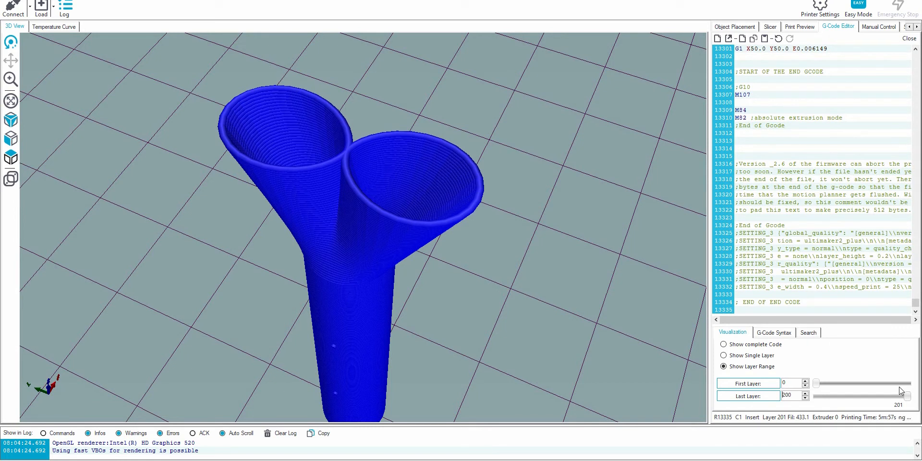
# Lower the last layer to about 112 to step back down through the branching section of the tube.
pyautogui.press('Down')
pyautogui.press('Down')
pyautogui.press('Down')
pyautogui.press('Down')
pyautogui.press('Down')
pyautogui.press('Down')
pyautogui.press('Down')
pyautogui.press('Down')
pyautogui.press('Down')
pyautogui.press('Down')
pyautogui.press('Down')
pyautogui.press('Down')
pyautogui.press('Down')
pyautogui.press('Down')
pyautogui.press('Down')
pyautogui.press('Down')
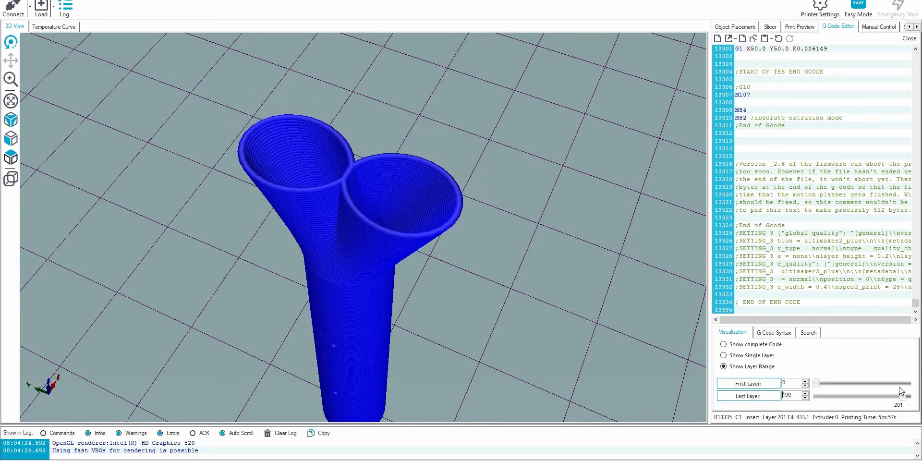
pyautogui.press('Down')
pyautogui.press('Down')
pyautogui.press('Down')
pyautogui.press('Down')
pyautogui.press('Down')
pyautogui.press('Down')
pyautogui.press('Down')
pyautogui.press('Down')
pyautogui.press('Down')
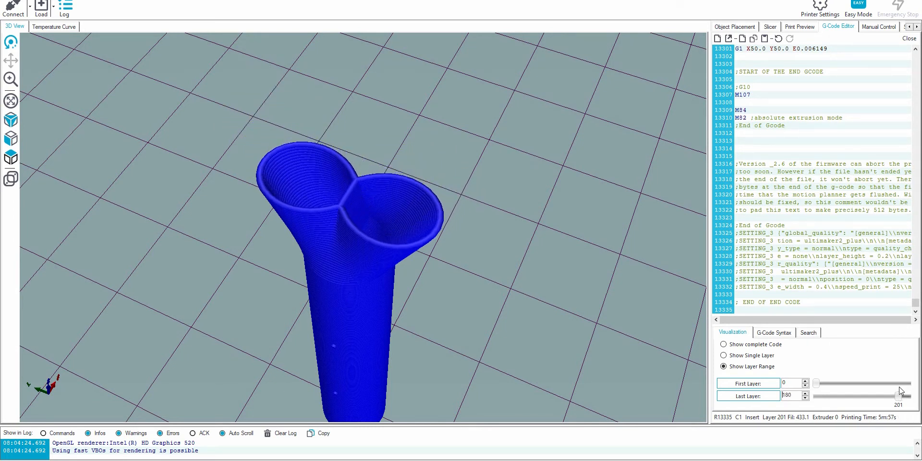
pyautogui.press('Down')
pyautogui.press('Down')
pyautogui.press('Down')
pyautogui.press('Down')
pyautogui.press('Down')
pyautogui.press('Down')
pyautogui.press('Down')
pyautogui.press('Down')
pyautogui.press('Down')
pyautogui.press('Down')
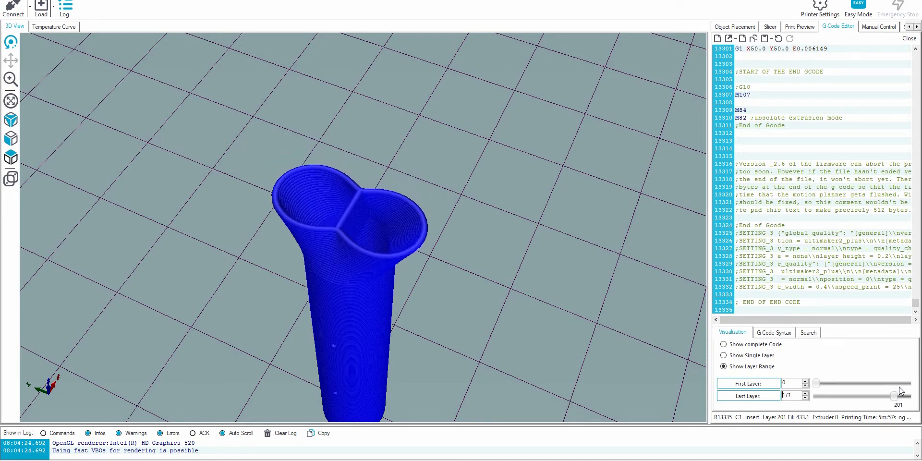
pyautogui.press('Down')
pyautogui.press('Down')
pyautogui.press('Down')
pyautogui.press('Down')
pyautogui.press('Down')
pyautogui.press('Down')
pyautogui.press('Down')
pyautogui.press('Down')
pyautogui.press('Down')
pyautogui.press('Down')
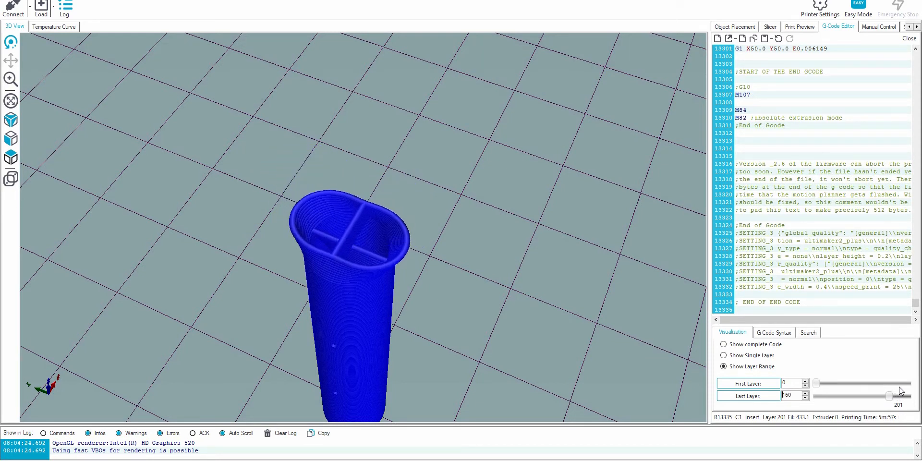
pyautogui.press('Down')
pyautogui.press('Down')
pyautogui.press('Down')
pyautogui.press('Down')
pyautogui.press('Down')
pyautogui.press('Down')
pyautogui.press('Down')
pyautogui.press('Down')
pyautogui.press('Down')
pyautogui.press('Down')
pyautogui.press('Down')
pyautogui.press('Down')
pyautogui.press('Down')
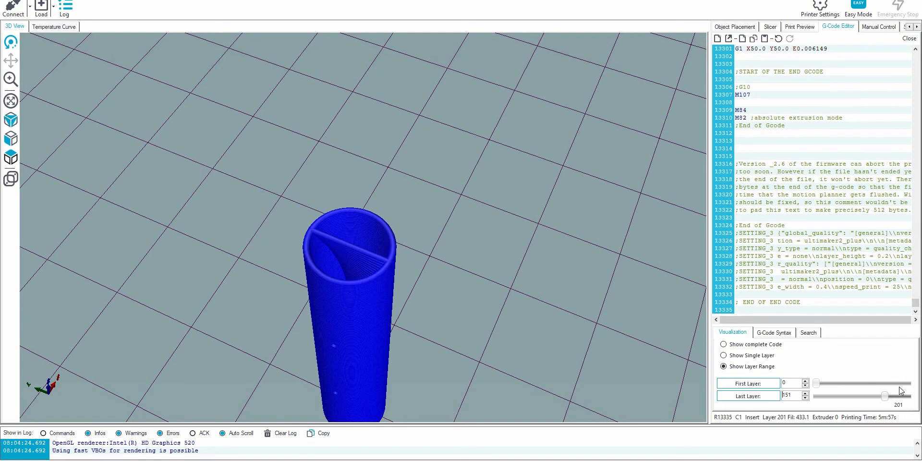
pyautogui.press('Down')
pyautogui.press('Down')
pyautogui.press('Down')
pyautogui.press('Down')
pyautogui.press('Down')
pyautogui.press('Down')
pyautogui.press('Down')
pyautogui.press('Down')
pyautogui.press('Down')
pyautogui.press('Down')
pyautogui.press('Down')
pyautogui.press('Down')
pyautogui.press('Down')
pyautogui.press('Down')
pyautogui.press('Down')
pyautogui.press('Down')
pyautogui.press('Down')
pyautogui.press('Down')
pyautogui.press('Down')
pyautogui.press('Down')
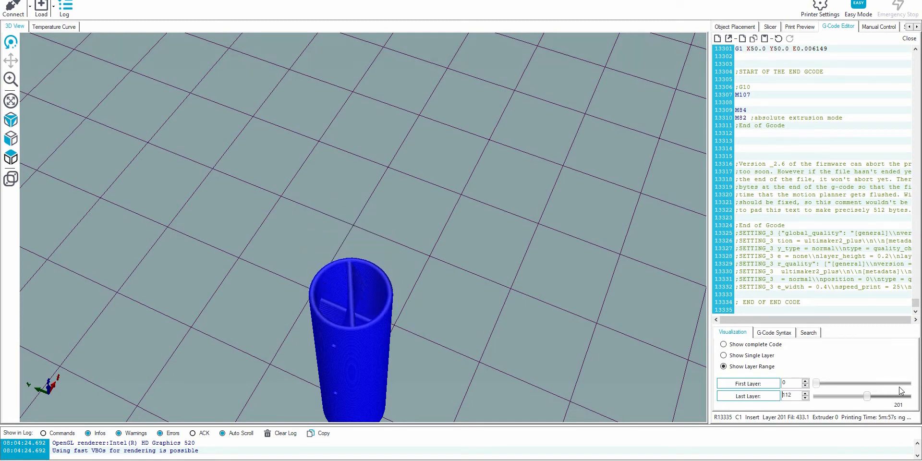
# Raise the last layer back to 201 to watch the tube split into two branches, and view the result from another angle.
pyautogui.press('Up')
pyautogui.press('Up')
pyautogui.press('Up')
pyautogui.press('Up')
pyautogui.press('Up')
pyautogui.press('Up')
pyautogui.press('Up')
pyautogui.press('Up')
pyautogui.press('Up')
pyautogui.press('Up')
pyautogui.press('Up')
pyautogui.press('Up')
pyautogui.press('Up')
pyautogui.press('Up')
pyautogui.press('Up')
pyautogui.press('Up')
pyautogui.press('Up')
pyautogui.press('Up')
pyautogui.press('Up')
pyautogui.press('Up')
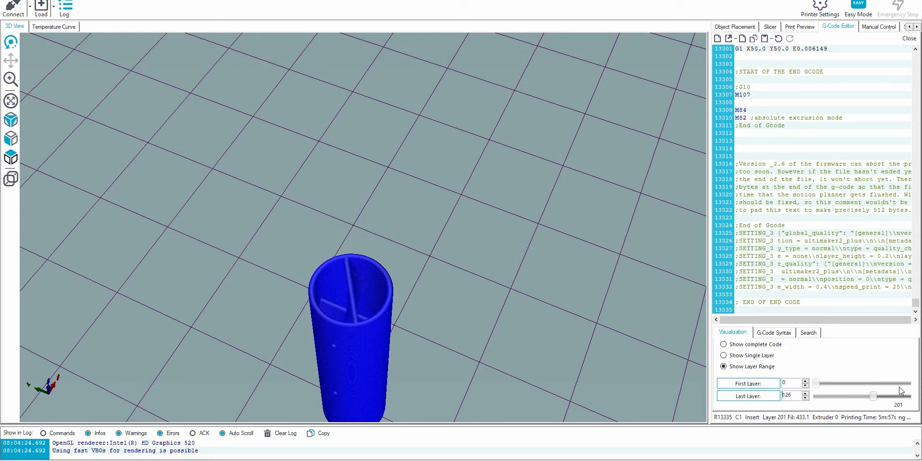
pyautogui.press('Up')
pyautogui.press('Up')
pyautogui.press('Up')
pyautogui.press('Up')
pyautogui.press('Up')
pyautogui.press('Up')
pyautogui.press('Up')
pyautogui.press('Up')
pyautogui.press('Up')
pyautogui.press('Up')
pyautogui.press('Up')
pyautogui.press('Up')
pyautogui.press('Up')
pyautogui.press('Up')
pyautogui.press('Up')
pyautogui.press('Up')
pyautogui.press('Up')
pyautogui.press('Up')
pyautogui.press('Up')
pyautogui.press('Up')
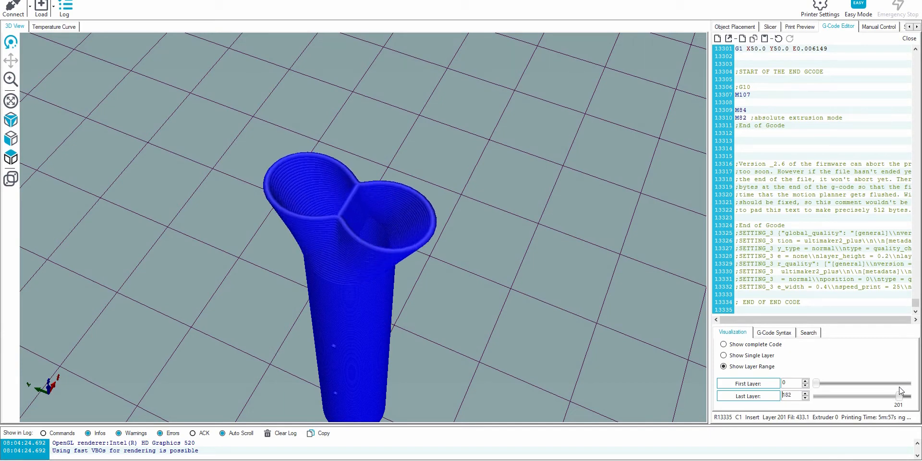
pyautogui.moveTo(515, 298); pyautogui.dragTo(421, 277)
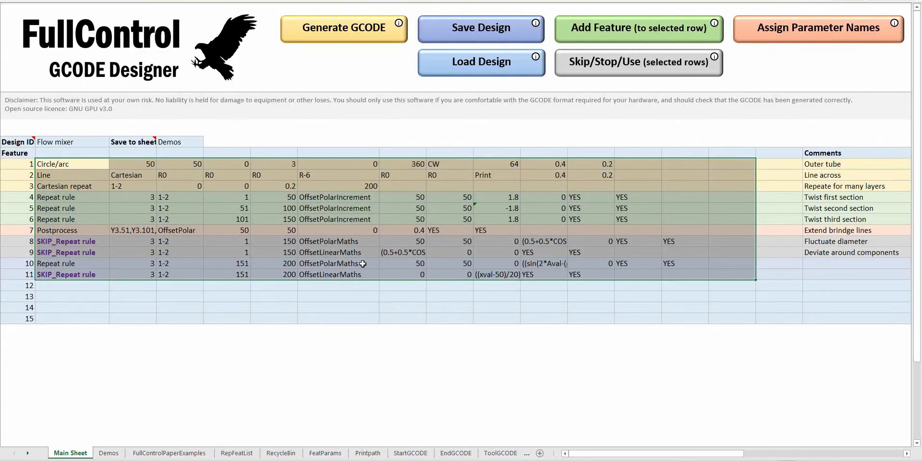
# In the design workbook, examine the sine-based offset formula of feature 10's OffsetPolarMaths rule without changing it.
pyautogui.click(362, 263)
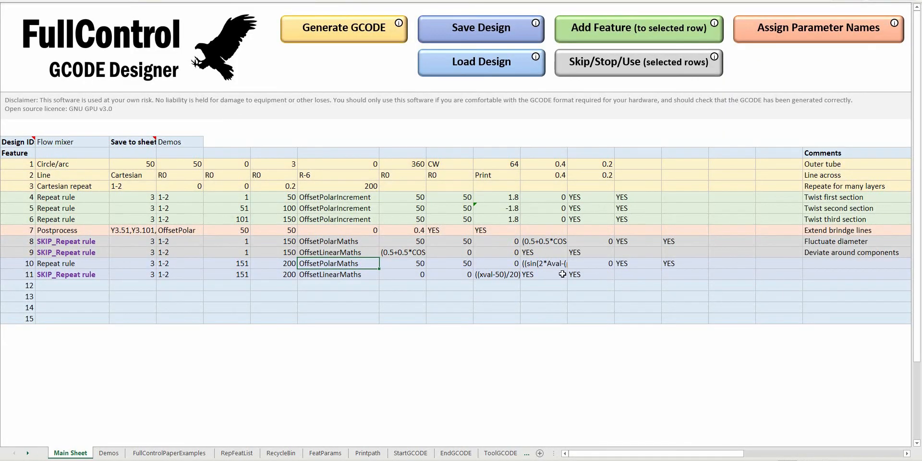
pyautogui.click(543, 264)
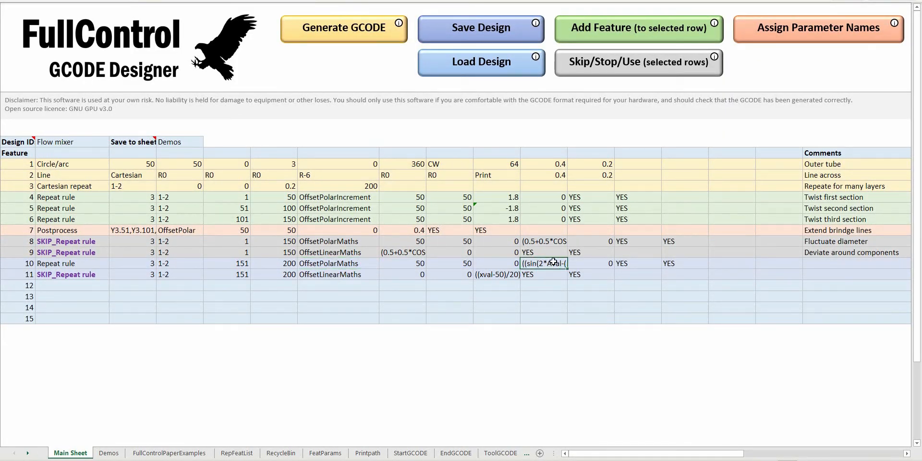
pyautogui.doubleClick(554, 262)
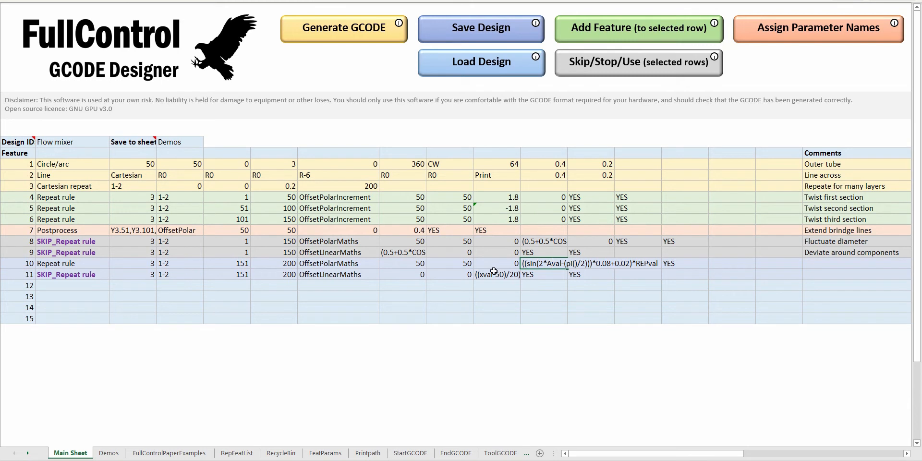
pyautogui.press('Return')
pyautogui.click(534, 263)
# Enable feature 11, the OffsetLinearMaths rule for repeats 151 to 200, and regenerate the GCODE for preview.
pyautogui.click(87, 263)
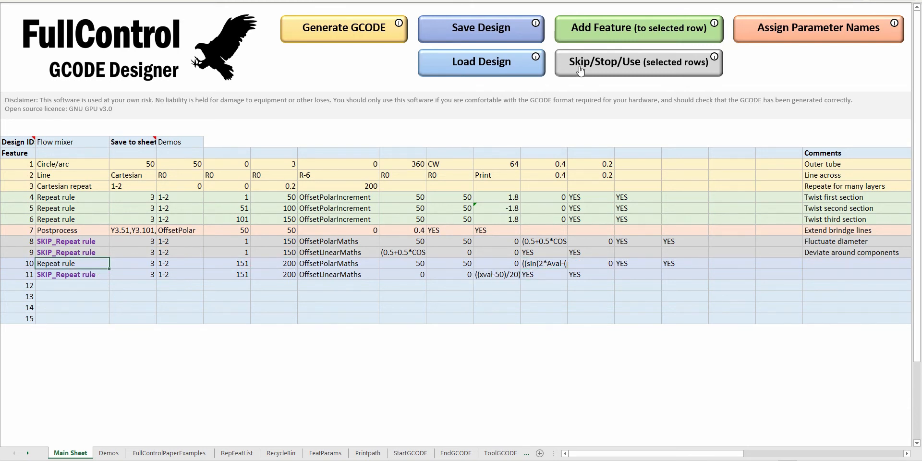
pyautogui.click(322, 274)
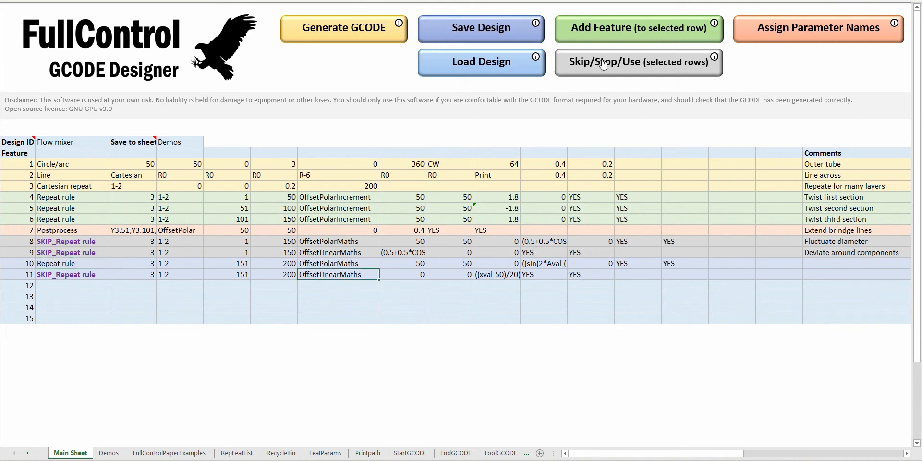
pyautogui.click(599, 67)
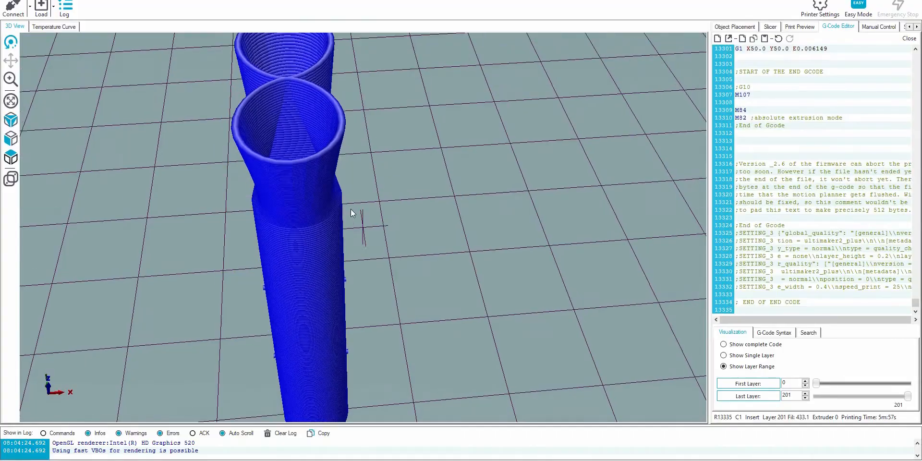
pyautogui.moveTo(351, 209); pyautogui.dragTo(368, 44)
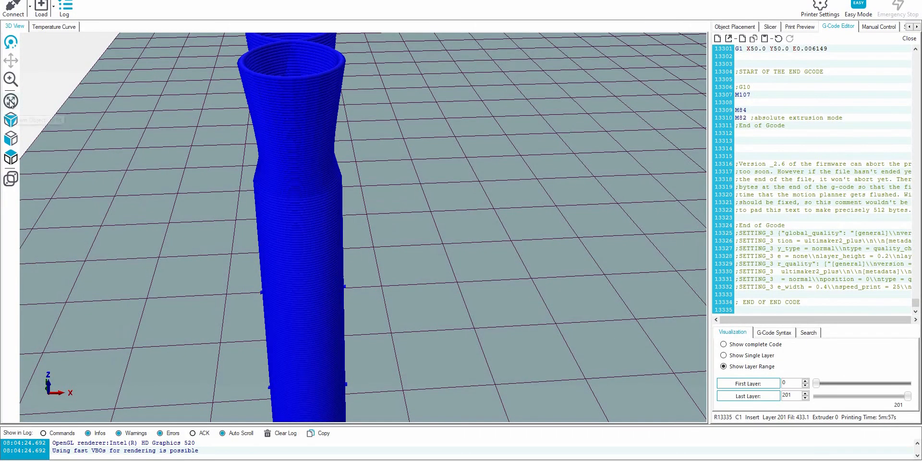
pyautogui.moveTo(327, 101); pyautogui.dragTo(393, 192)
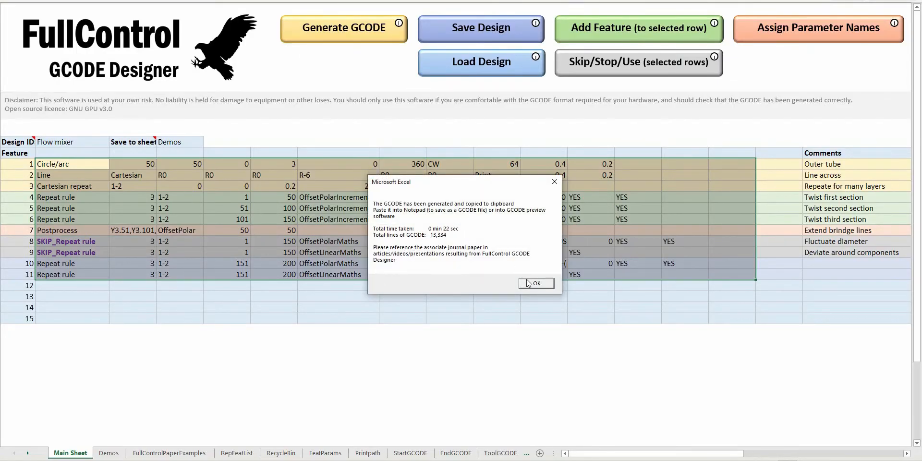
pyautogui.click(528, 283)
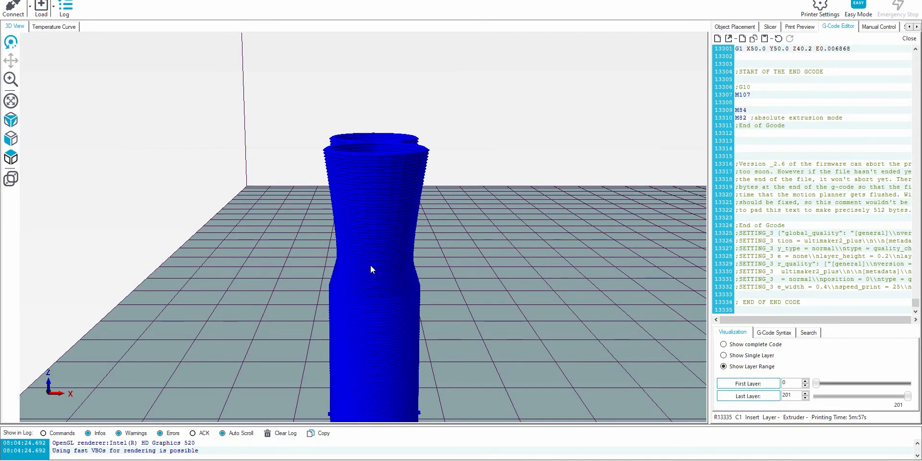
# Inspect the tilted nonplanar layers at the tube's upper end close up from the front.
pyautogui.moveTo(370, 265); pyautogui.dragTo(365, 238)
pyautogui.click(8, 138)
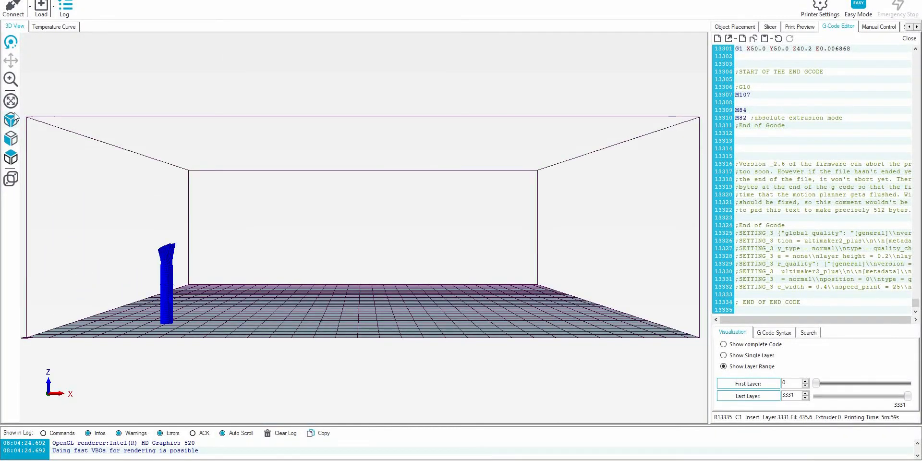
pyautogui.click(10, 102)
pyautogui.click(10, 81)
pyautogui.moveTo(384, 136); pyautogui.dragTo(405, 100)
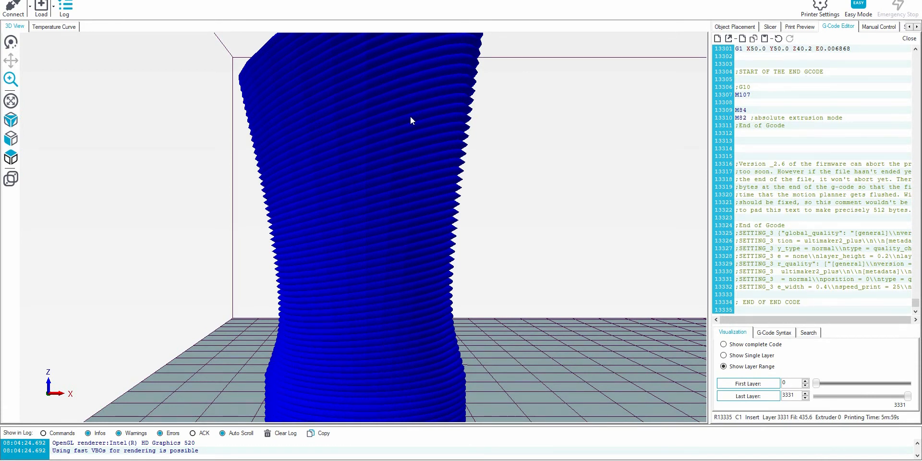
pyautogui.moveTo(400, 116); pyautogui.dragTo(357, 219)
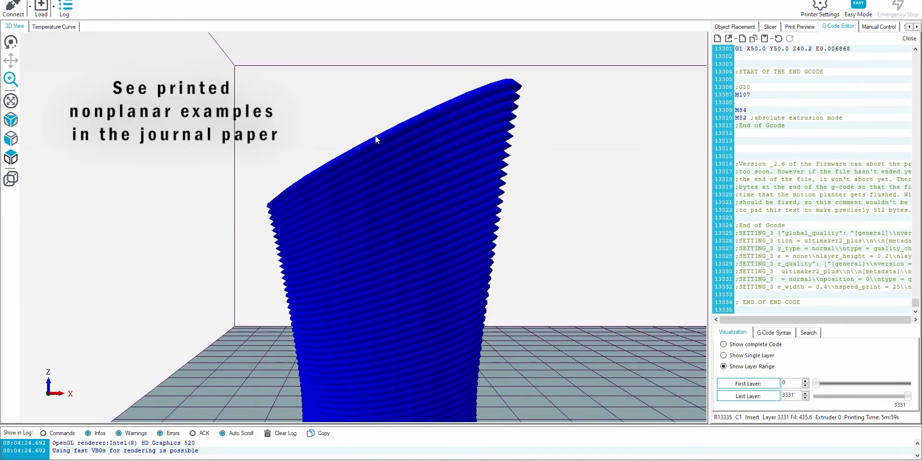
# Fit the whole part in the preview and examine the branched, nonplanar tube from several sides.
pyautogui.click(11, 43)
pyautogui.moveTo(254, 160); pyautogui.dragTo(296, 176)
pyautogui.click(10, 105)
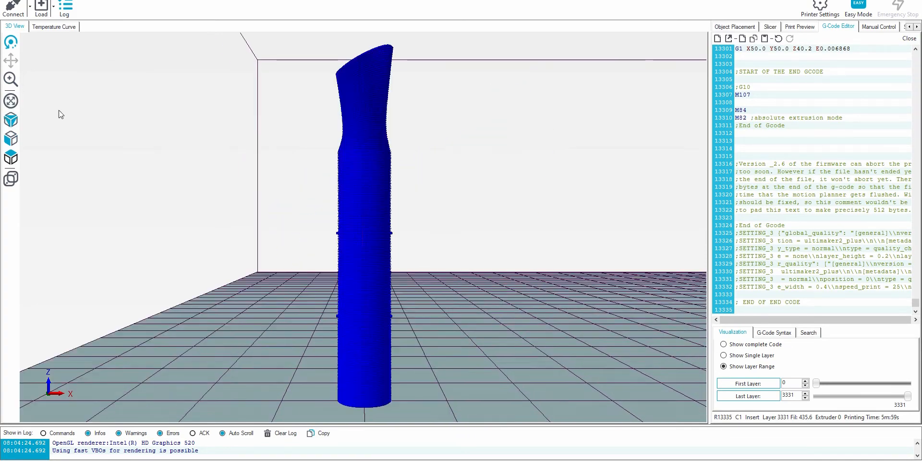
pyautogui.moveTo(246, 166); pyautogui.dragTo(447, 175)
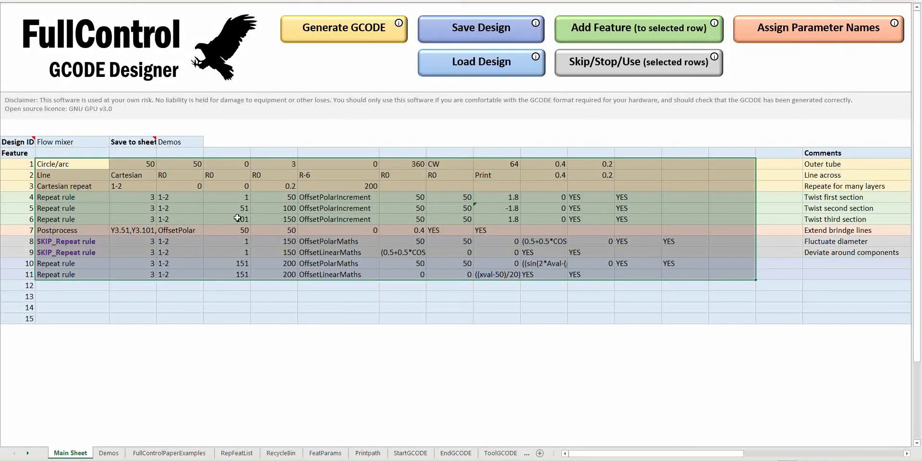
pyautogui.click(237, 218)
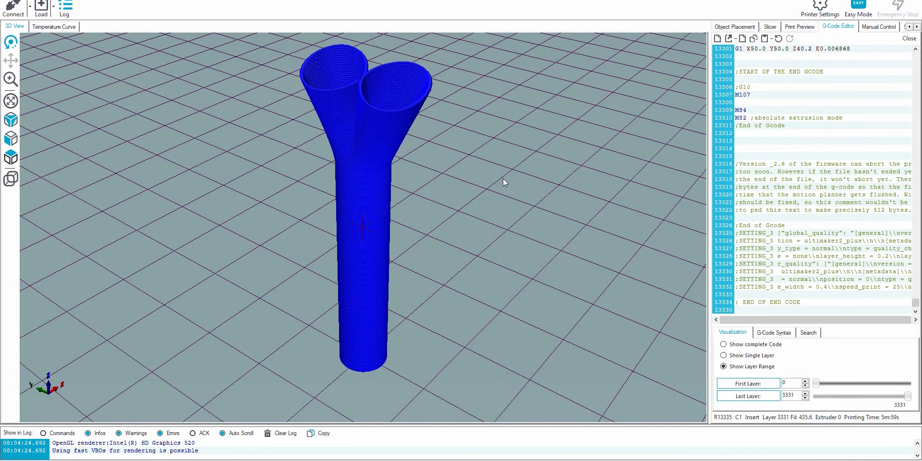
pyautogui.moveTo(487, 182); pyautogui.dragTo(565, 209)
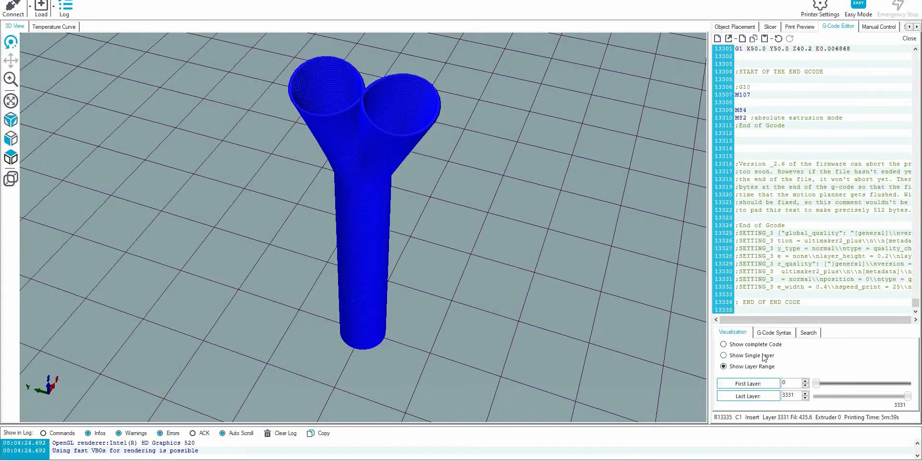
pyautogui.moveTo(571, 218); pyautogui.dragTo(398, 231)
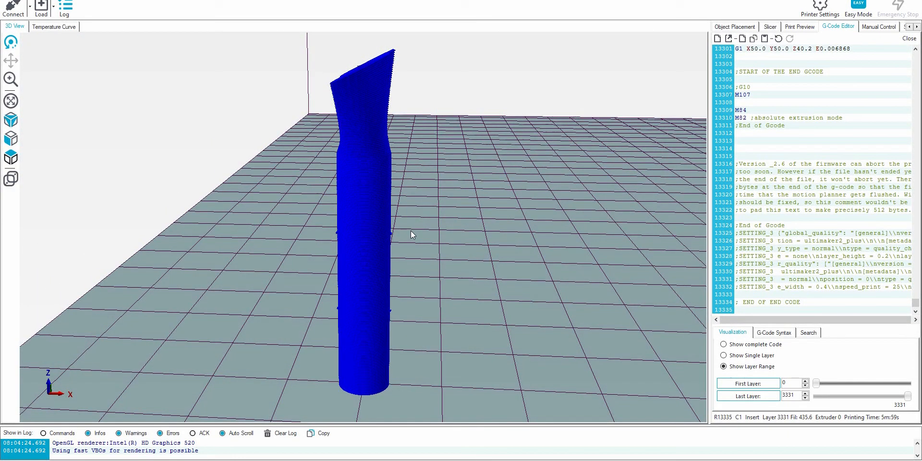
pyautogui.moveTo(421, 270); pyautogui.dragTo(377, 112)
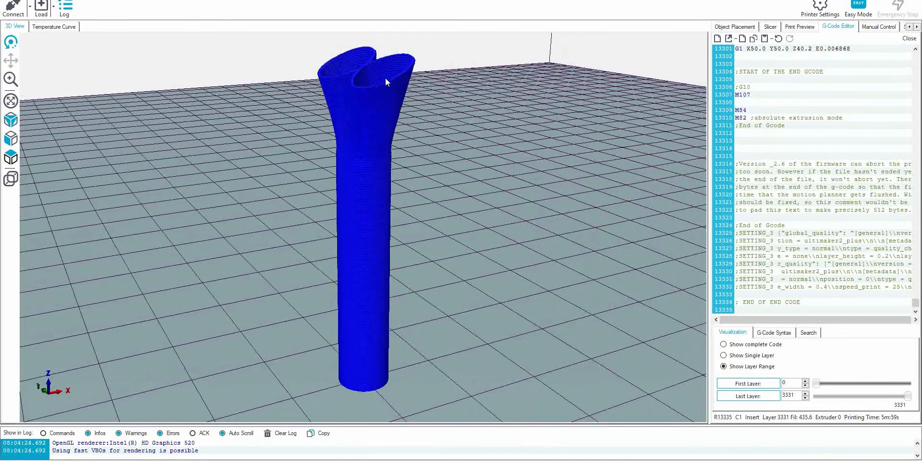
pyautogui.moveTo(385, 74); pyautogui.dragTo(356, 59)
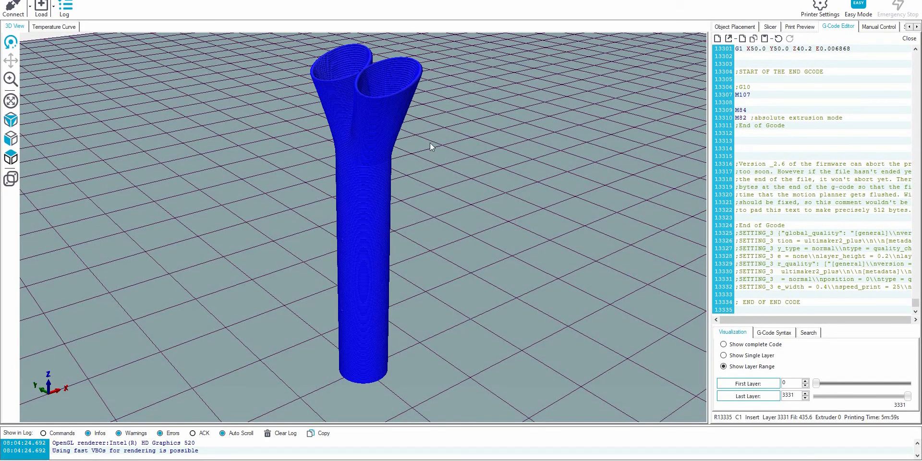
pyautogui.moveTo(482, 201); pyautogui.dragTo(413, 166)
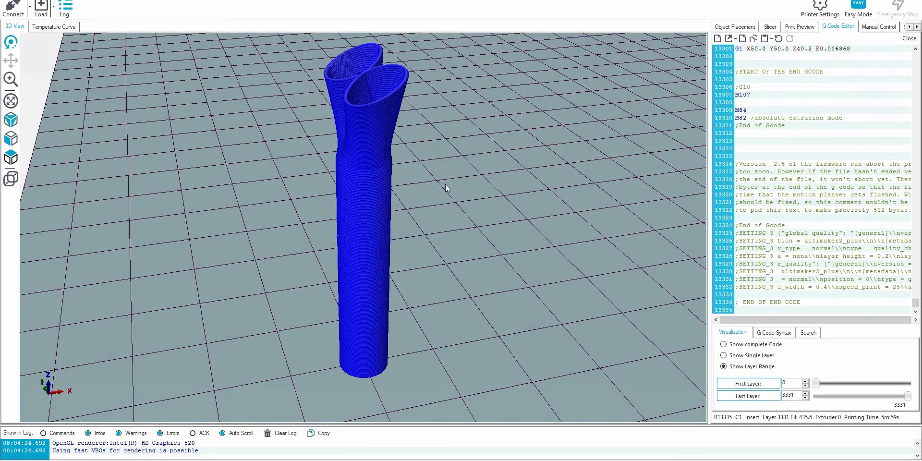